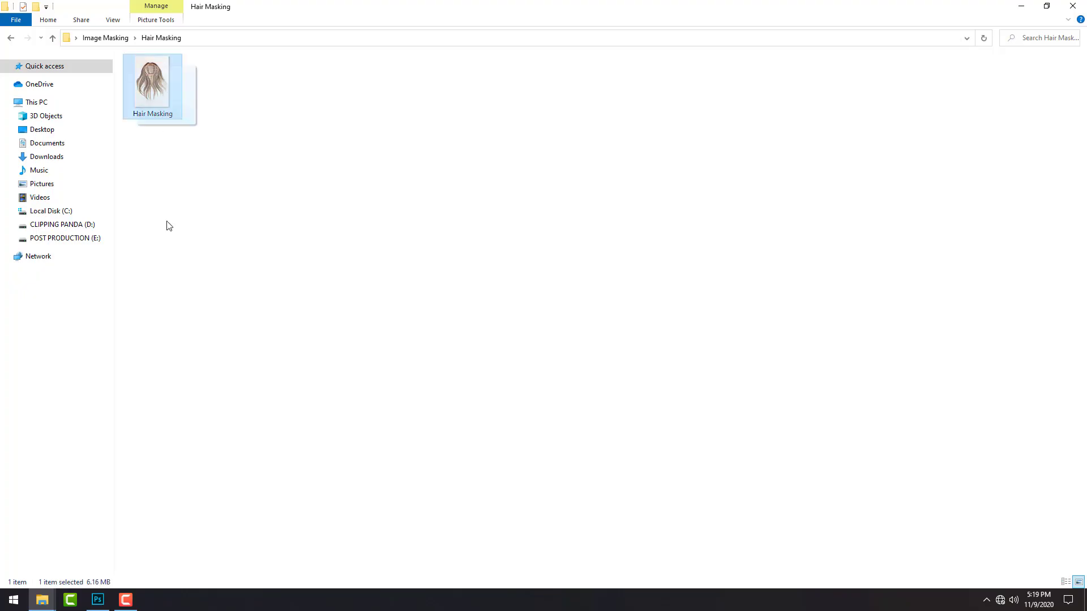
# Step: Open the Hair Masking image in Photoshop by dragging it from File Explorer onto Photoshop
pyautogui.moveTo(152, 82)
pyautogui.mouseDown()
pyautogui.moveTo(104, 608)
pyautogui.moveTo(498, 343)
pyautogui.mouseUp()
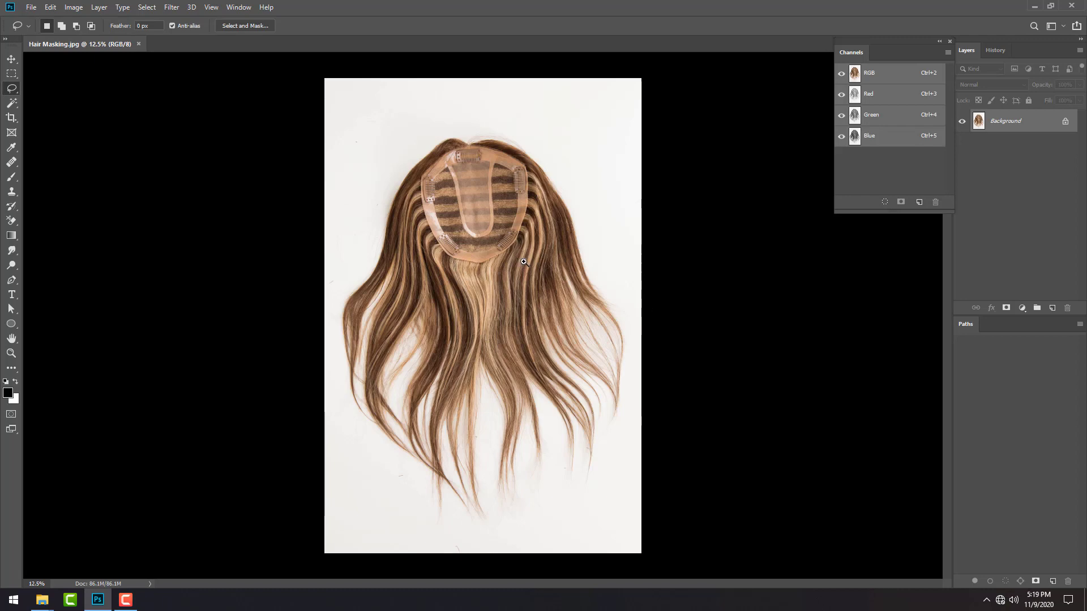
# Step: Duplicate the Background to Layer 1 and add Layer 2 filled with dark grey #2e2828
pyautogui.hotkey('ctrl', 'j')
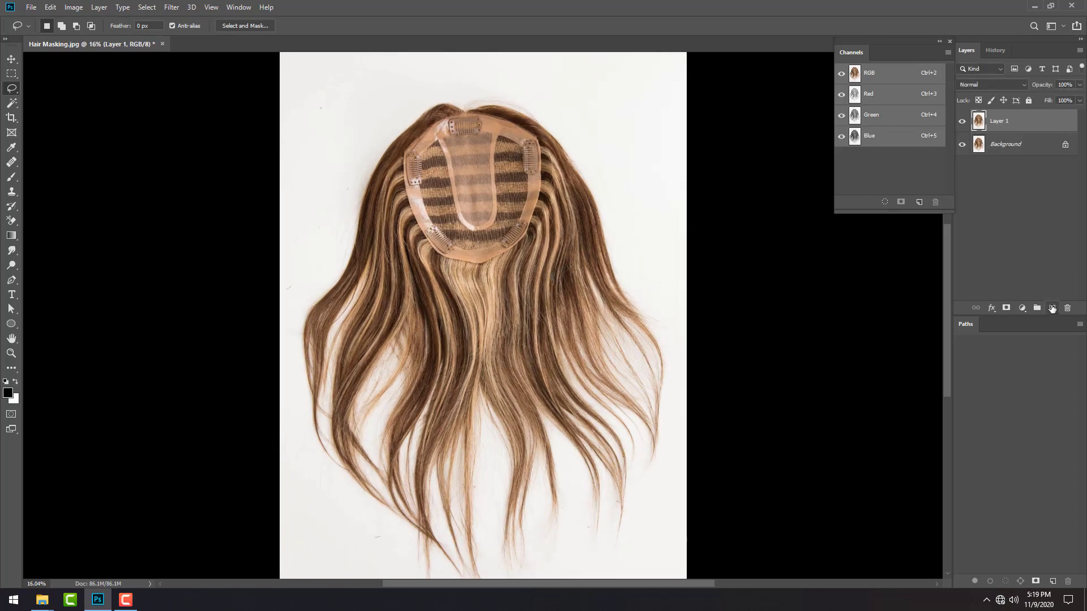
pyautogui.keyDown('ctrl'); pyautogui.click(1052, 309); pyautogui.keyUp('ctrl')
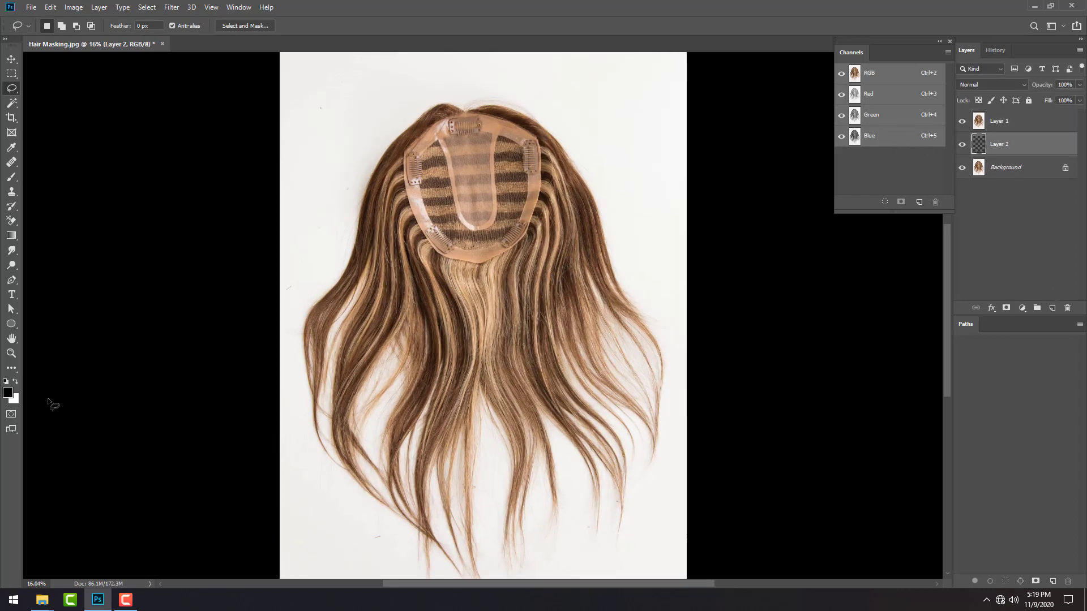
pyautogui.click(8, 393)
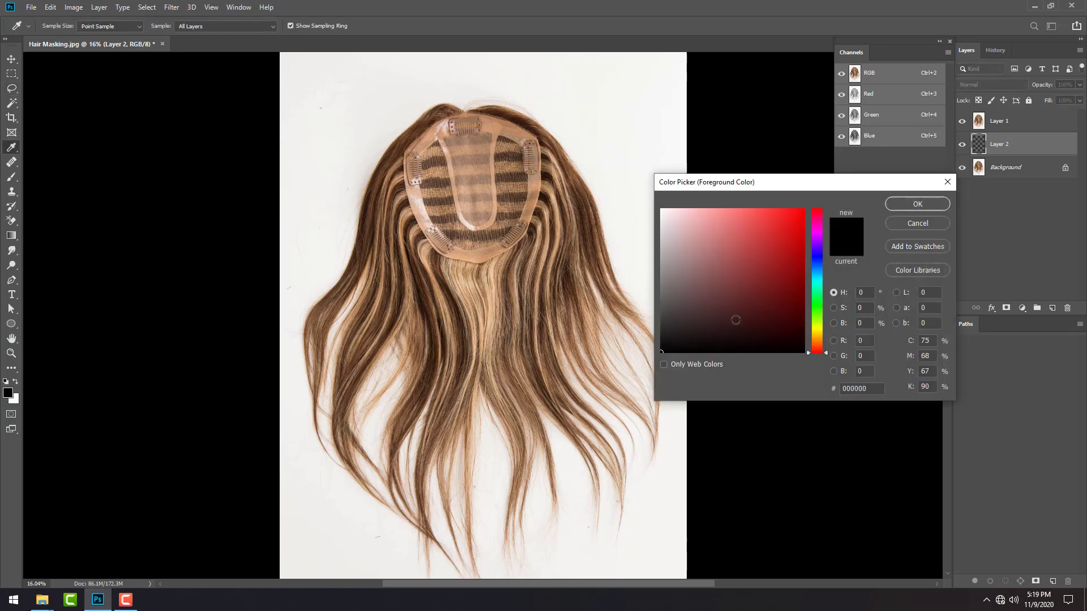
pyautogui.click(938, 206)
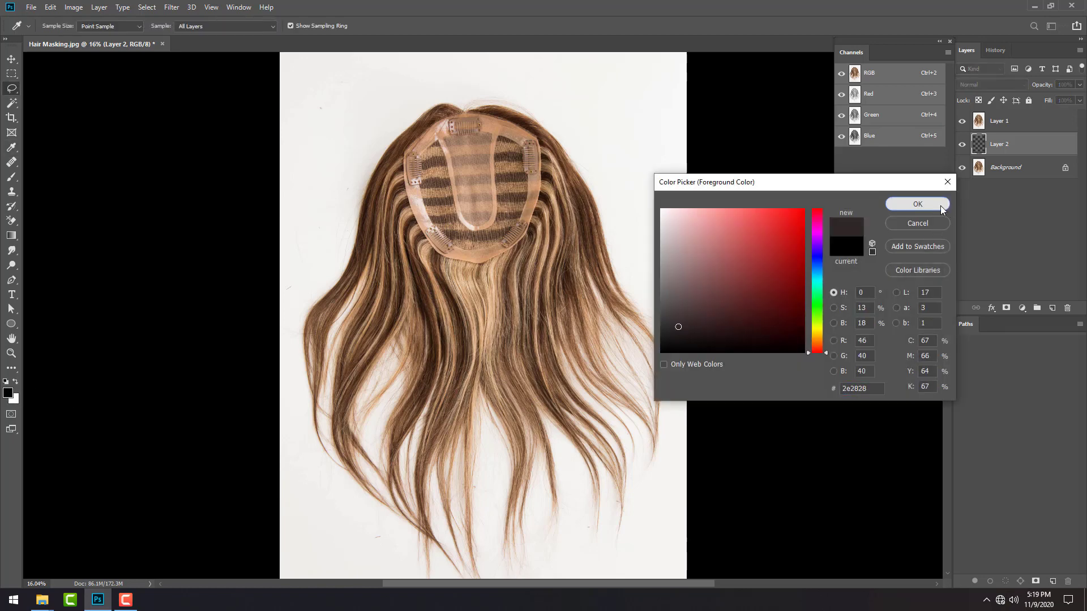
pyautogui.hotkey('alt', 'BackSpace')
pyautogui.moveTo(1000, 128); pyautogui.dragTo(994, 146)
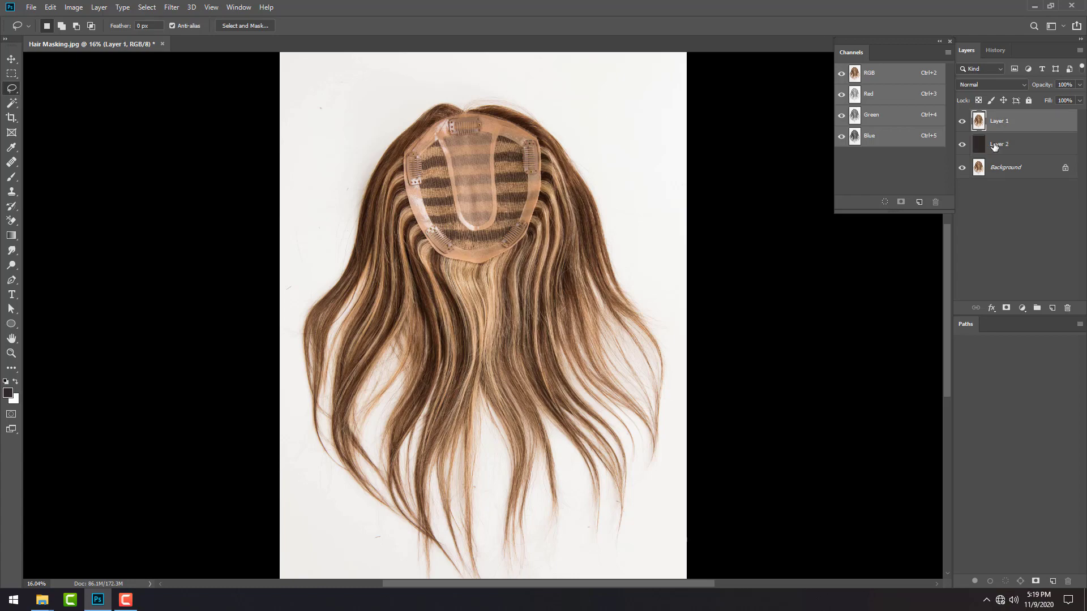
# Step: With the Background Eraser, zoom in and erase the white background beside the wig's right-side hair
pyautogui.press('e')
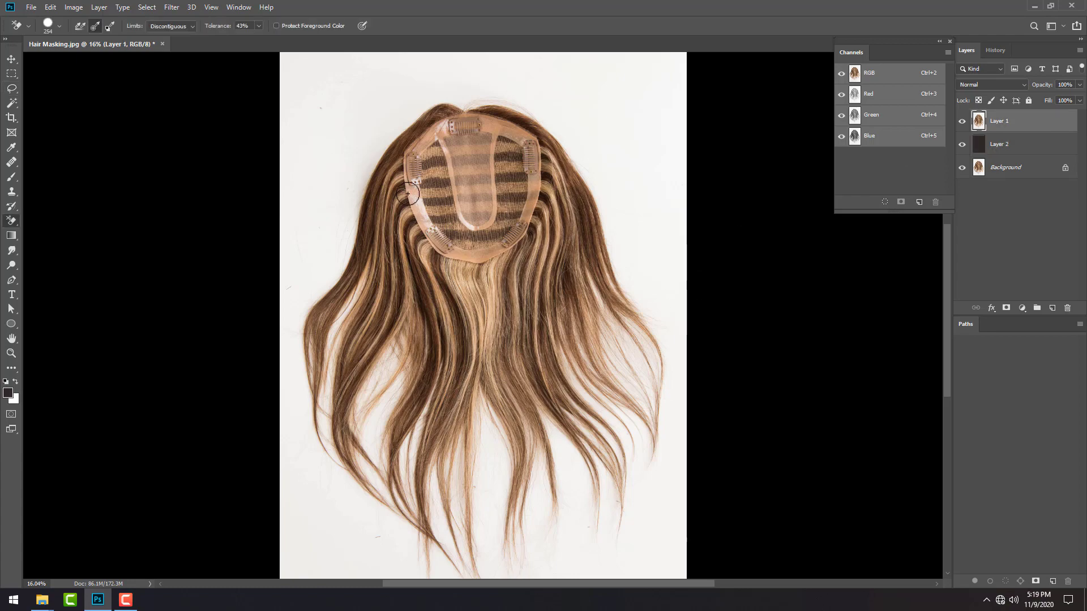
pyautogui.keyDown('ctrl'); pyautogui.click(577, 207); pyautogui.keyUp('ctrl')
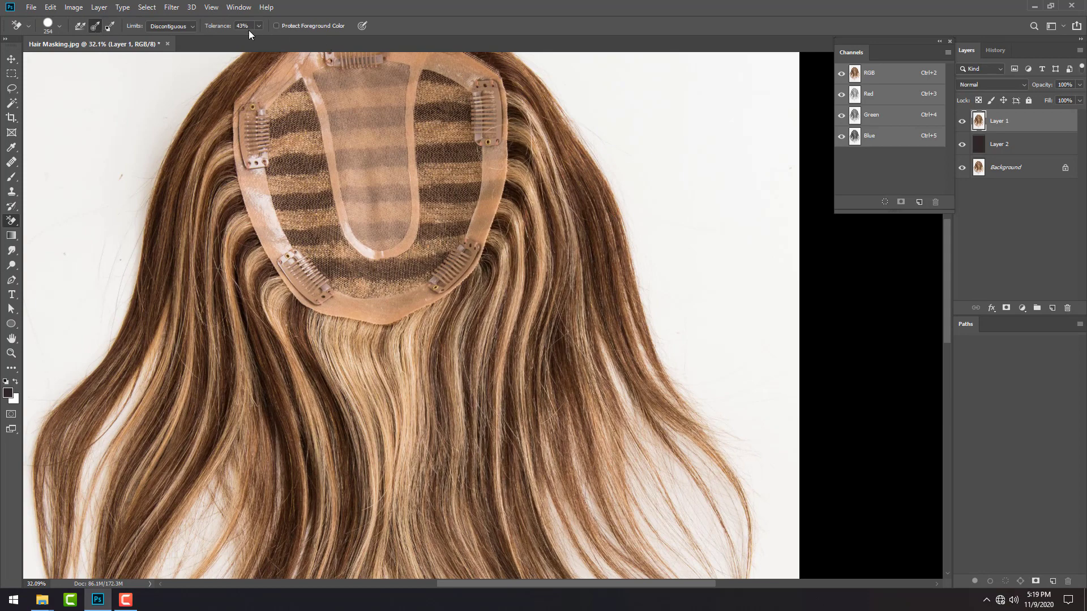
pyautogui.moveTo(644, 222); pyautogui.dragTo(644, 334)
pyautogui.scroll(2, 575, 231)
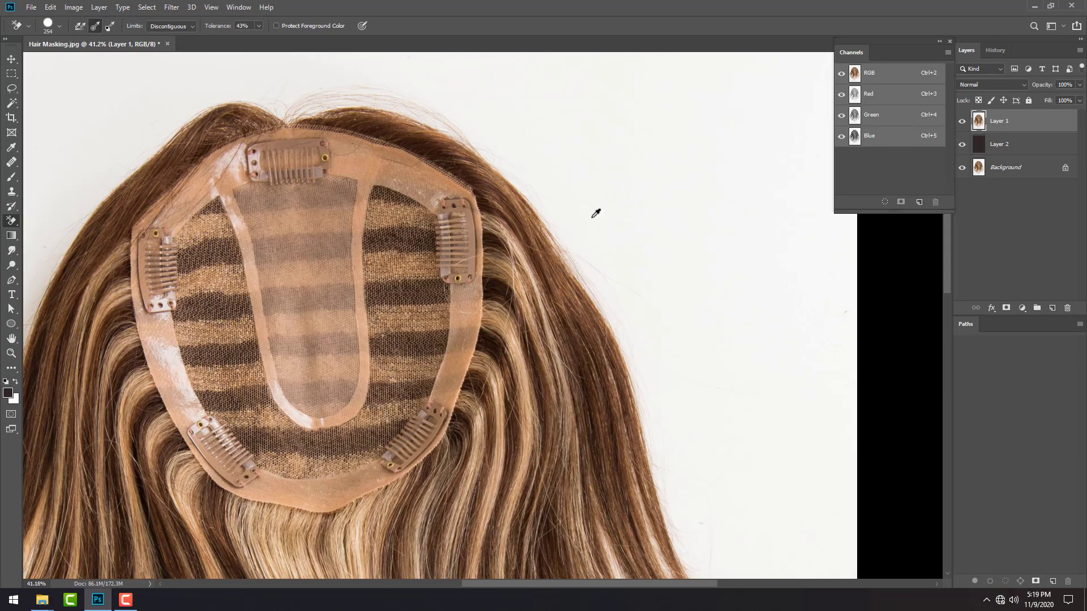
pyautogui.scroll(2, 664, 237)
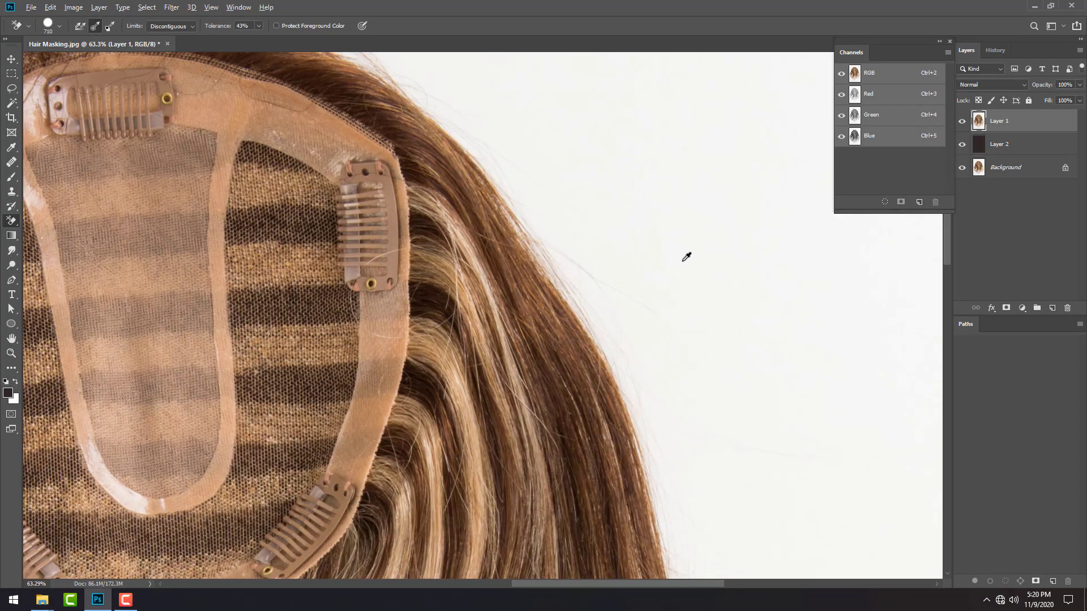
pyautogui.click(654, 277)
pyautogui.moveTo(718, 425); pyautogui.dragTo(670, 221)
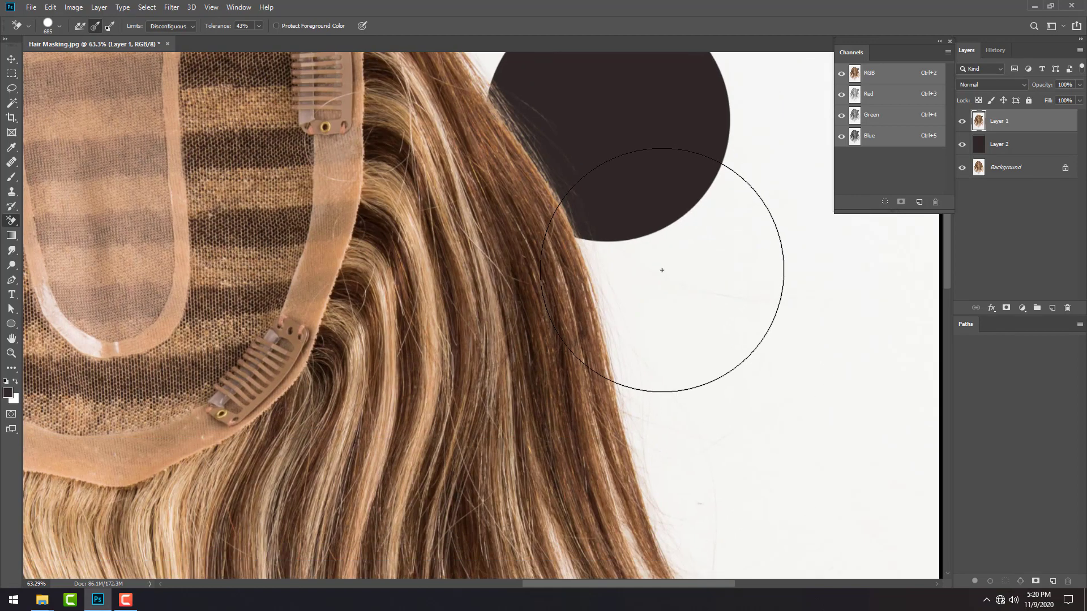
pyautogui.click(659, 260)
pyautogui.moveTo(686, 303)
pyautogui.mouseDown()
pyautogui.moveTo(651, 231)
pyautogui.moveTo(667, 249)
pyautogui.mouseUp()
pyautogui.click(644, 217)
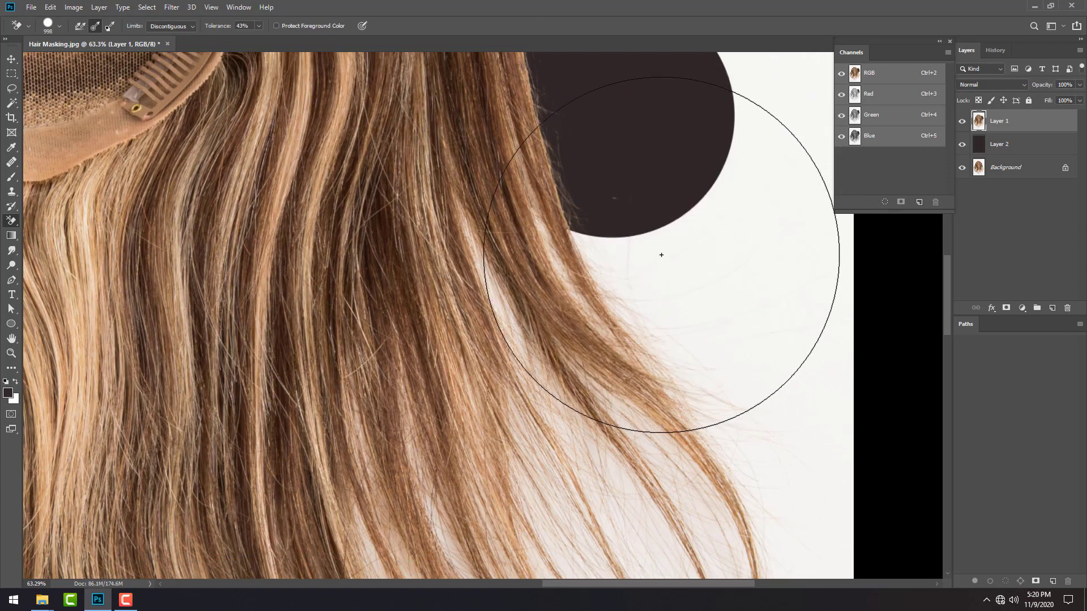
pyautogui.click(649, 254)
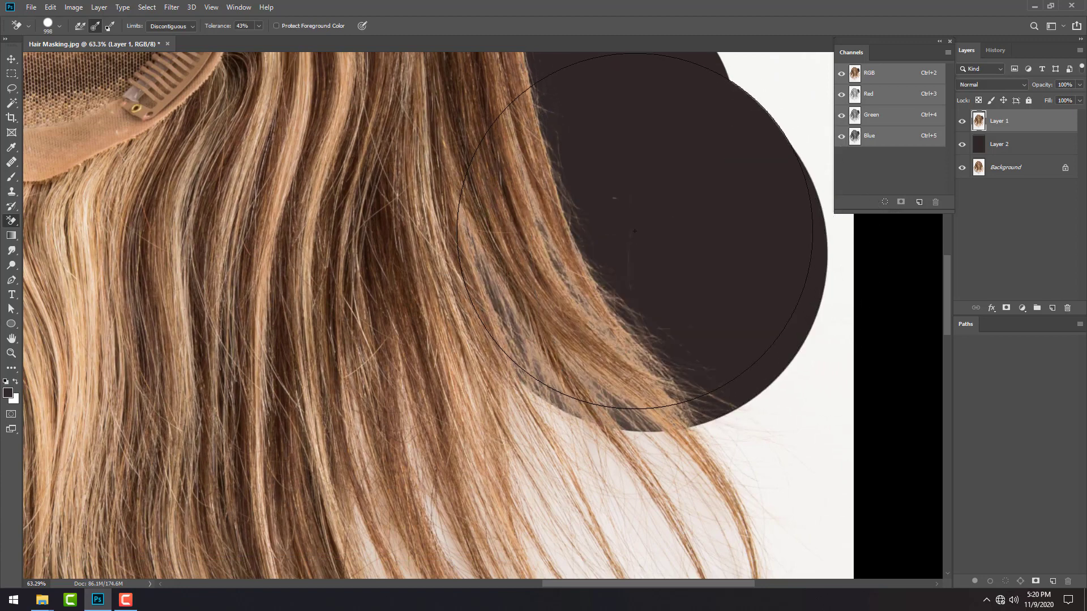
pyautogui.moveTo(727, 454); pyautogui.dragTo(661, 286)
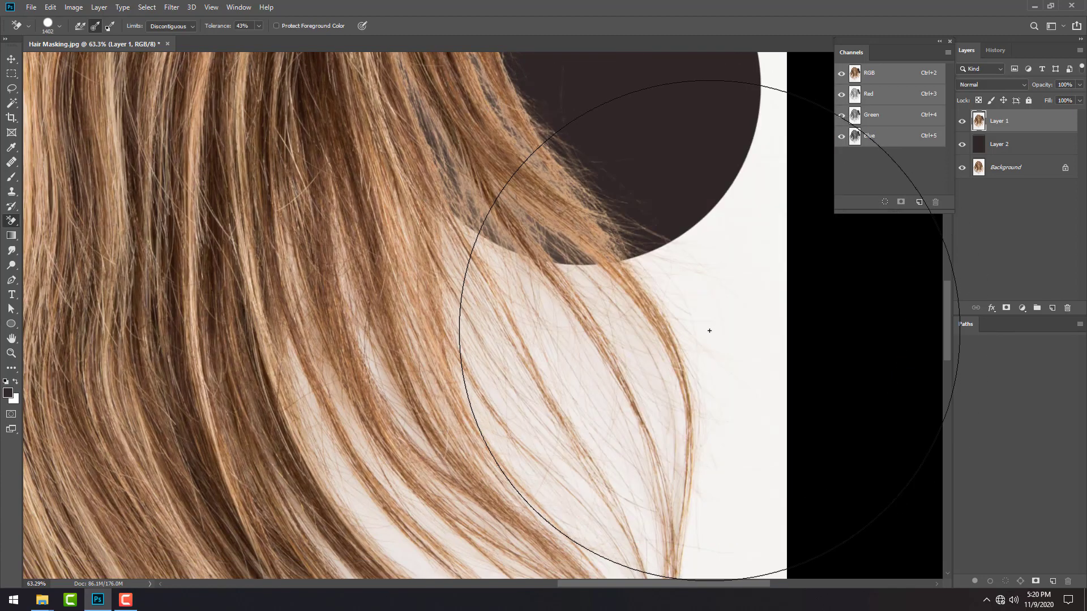
pyautogui.click(709, 326)
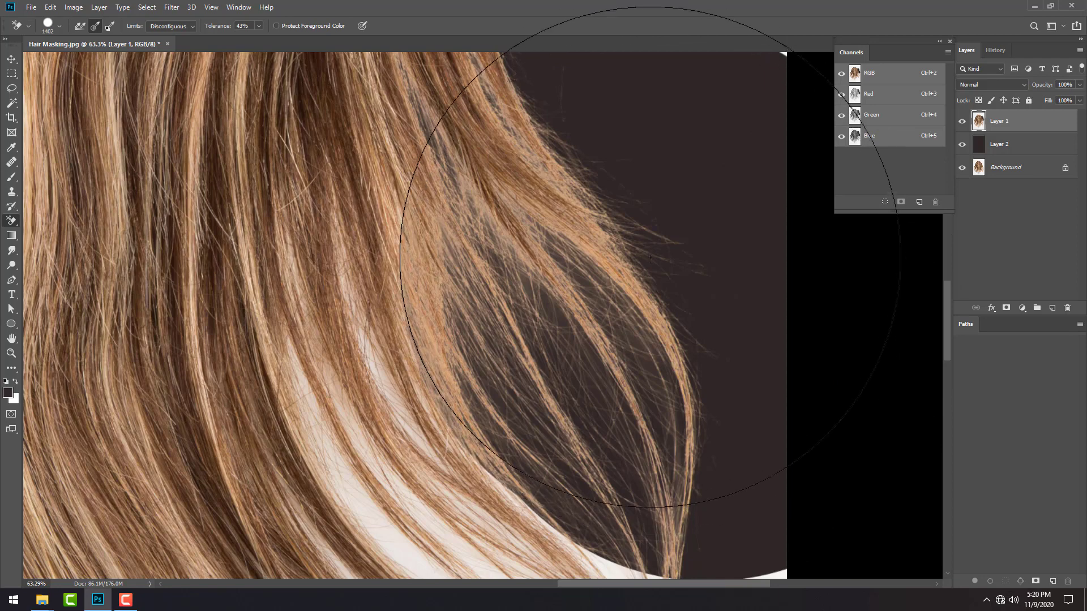
# Step: Enlarge the eraser brush to about 1826 px and erase white around the strand ends and gaps
pyautogui.scroll(-5, 669, 286)
pyautogui.moveTo(583, 340); pyautogui.dragTo(651, 342)
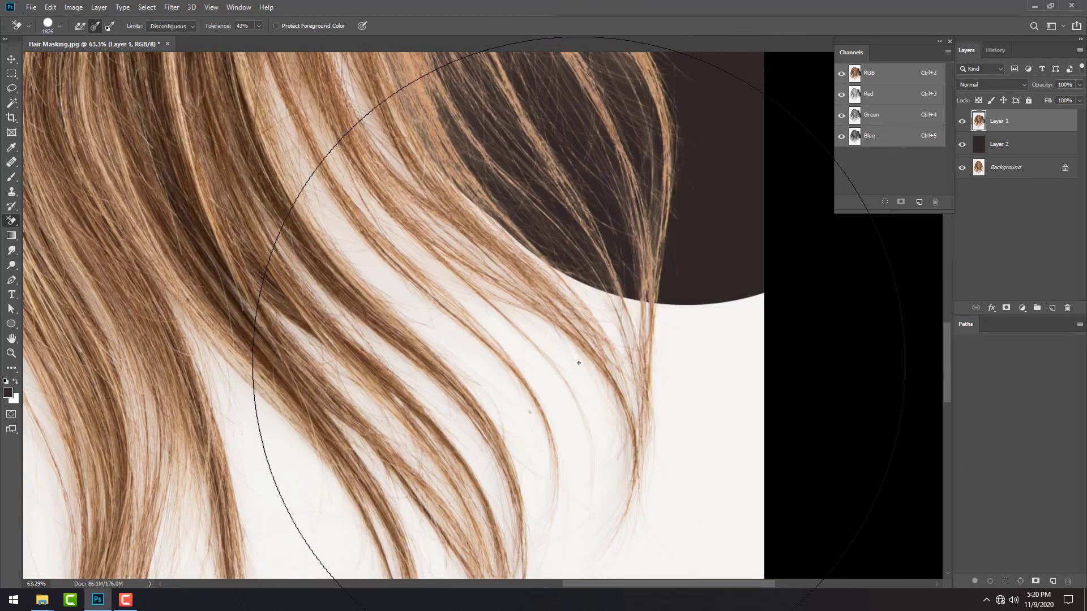
pyautogui.moveTo(565, 357); pyautogui.dragTo(540, 167)
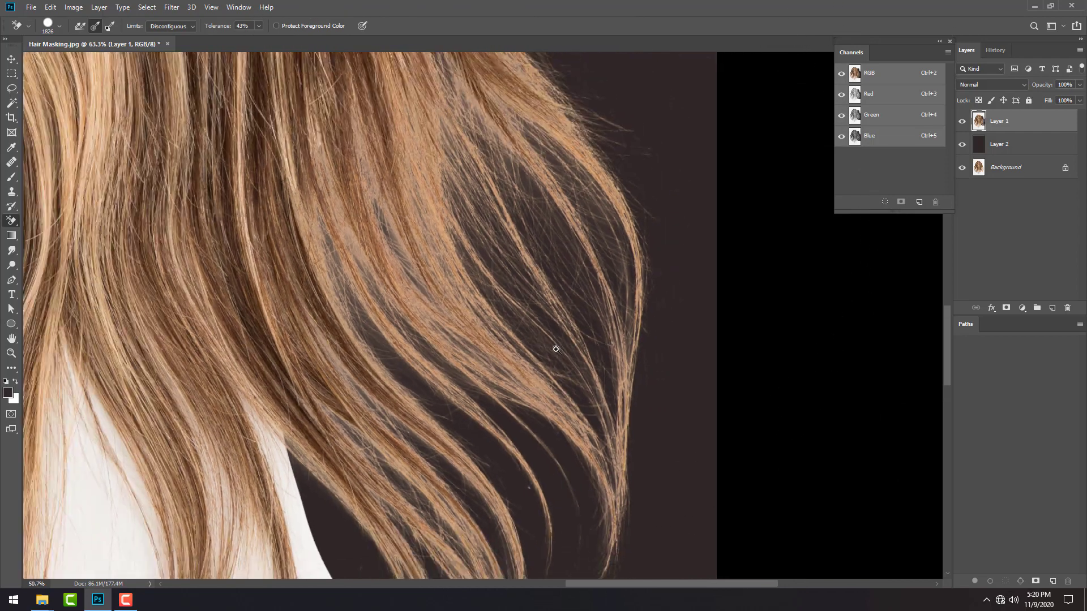
pyautogui.scroll(-3, 556, 347)
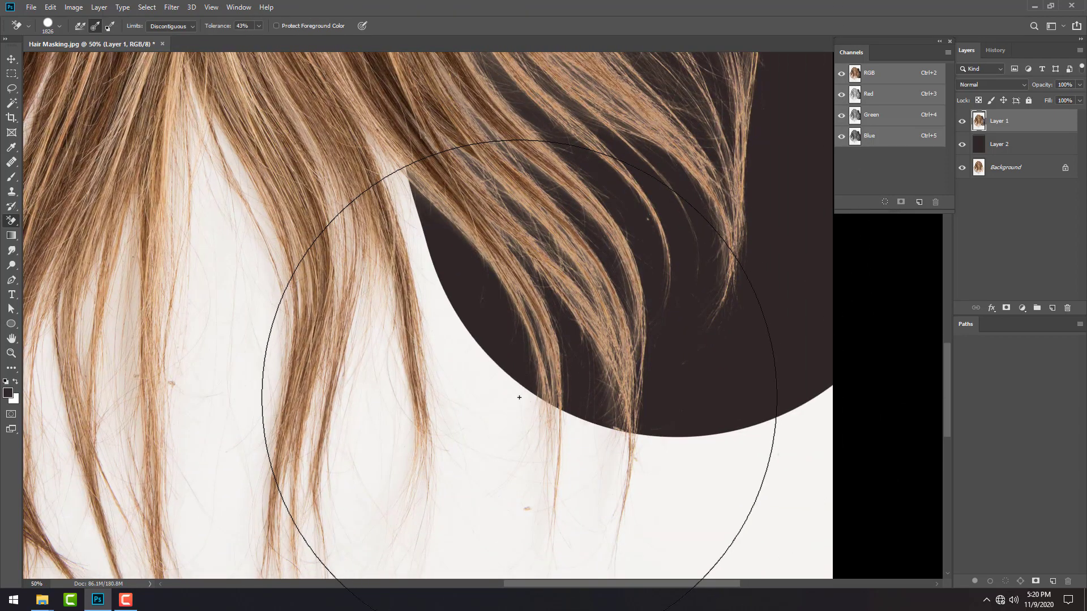
pyautogui.moveTo(520, 398); pyautogui.dragTo(527, 351)
pyautogui.scroll(2, 453, 385)
pyautogui.hscroll(-3, 381, 417)
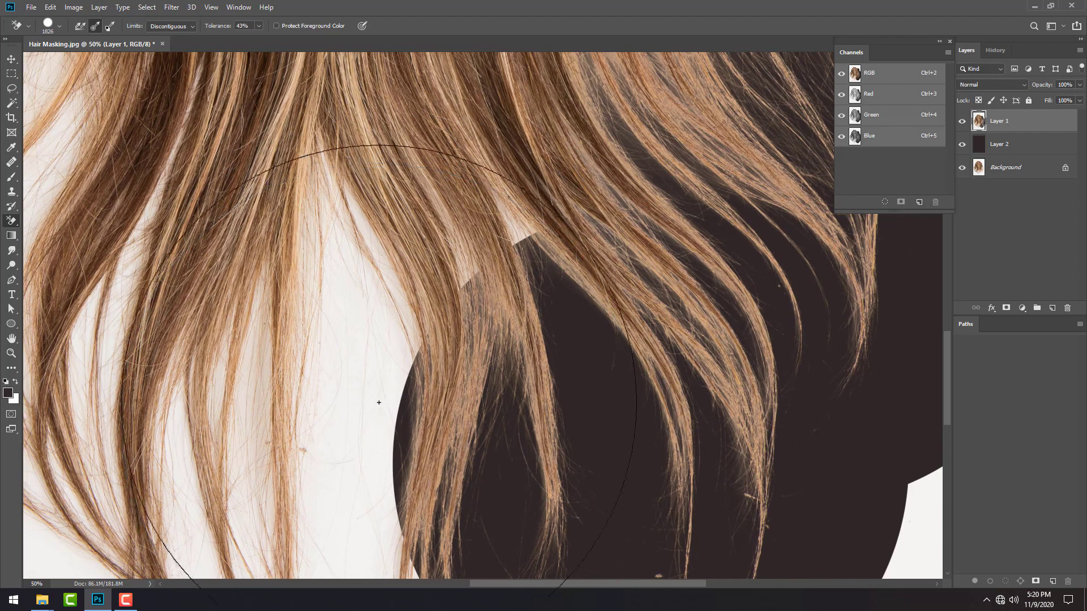
pyautogui.click(378, 403)
pyautogui.scroll(-5, 517, 307)
pyautogui.hscroll(-3, 517, 306)
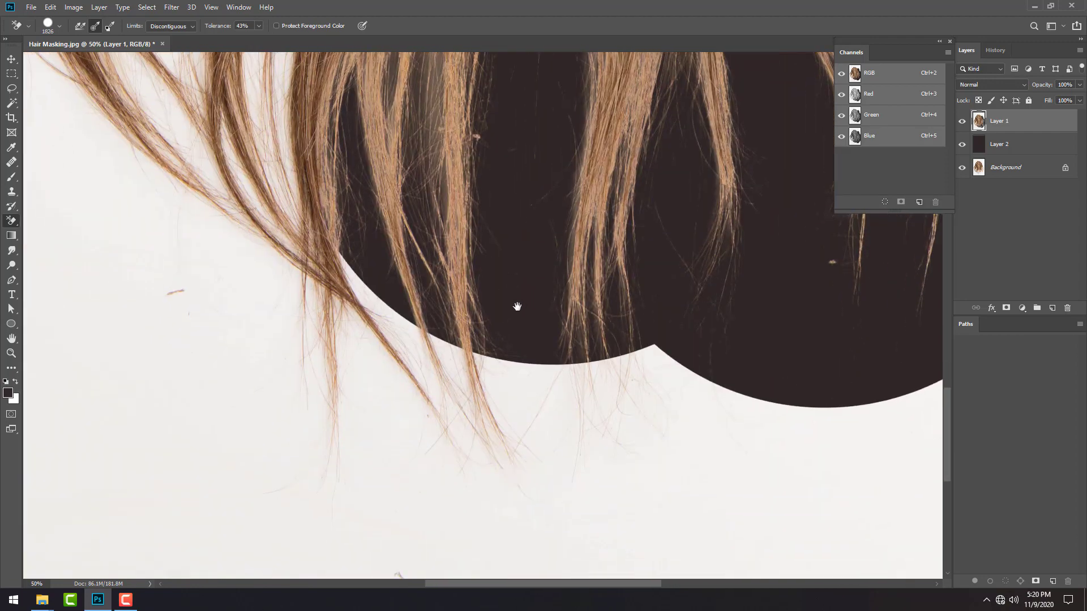
pyautogui.click(700, 426)
# Step: Erase the white background left of the hair and in the gaps between strands
pyautogui.scroll(3, 352, 405)
pyautogui.hscroll(-3, 352, 405)
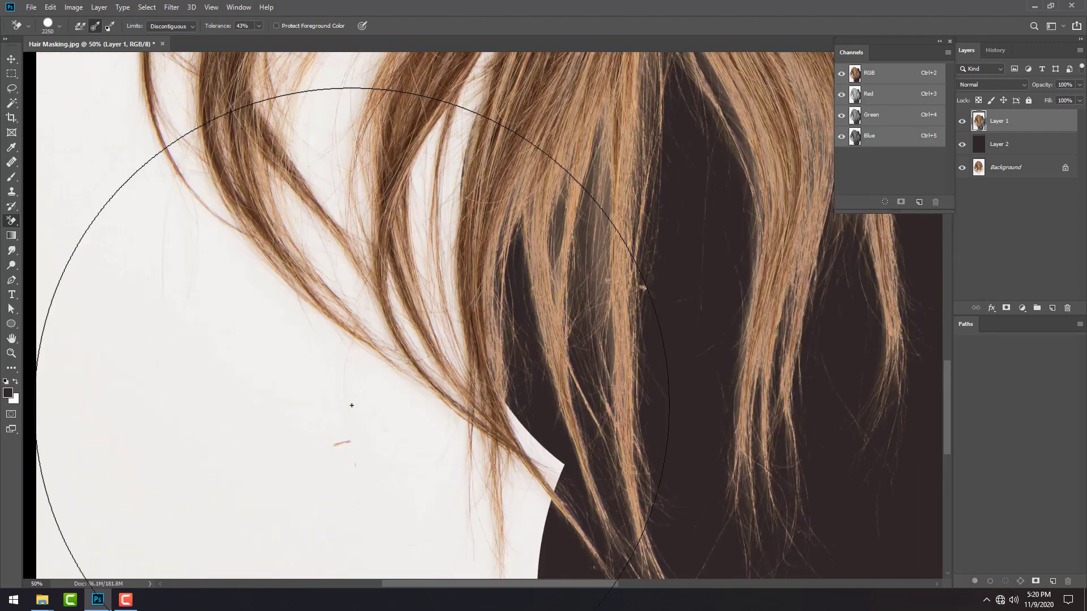
pyautogui.click(390, 419)
pyautogui.scroll(4, 390, 397)
pyautogui.hscroll(-1, 391, 339)
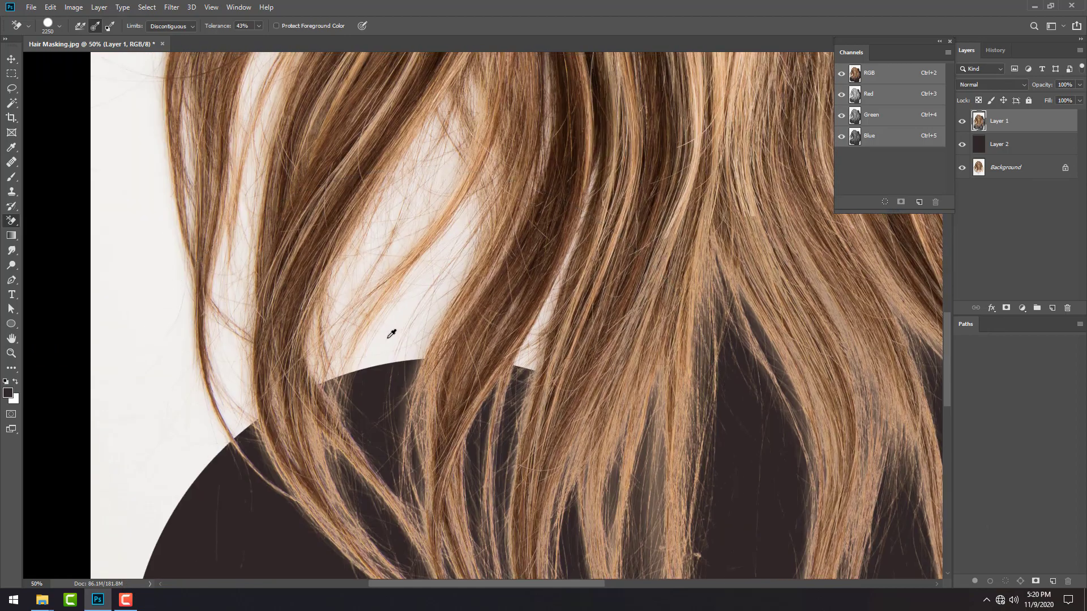
pyautogui.moveTo(392, 334); pyautogui.dragTo(380, 345)
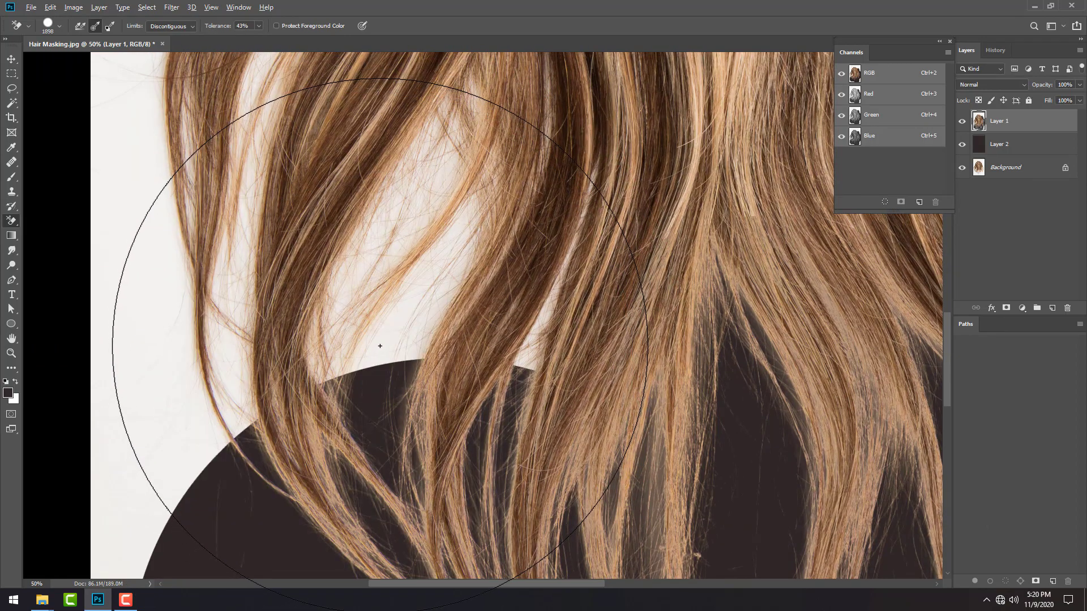
pyautogui.click(379, 346)
pyautogui.scroll(3, 157, 279)
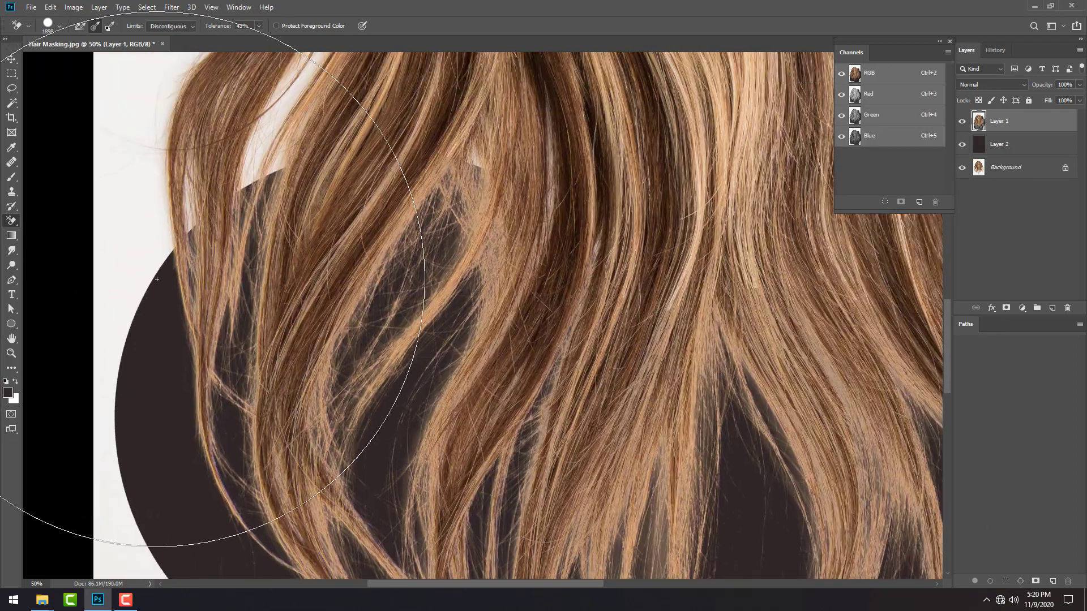
pyautogui.click(157, 279)
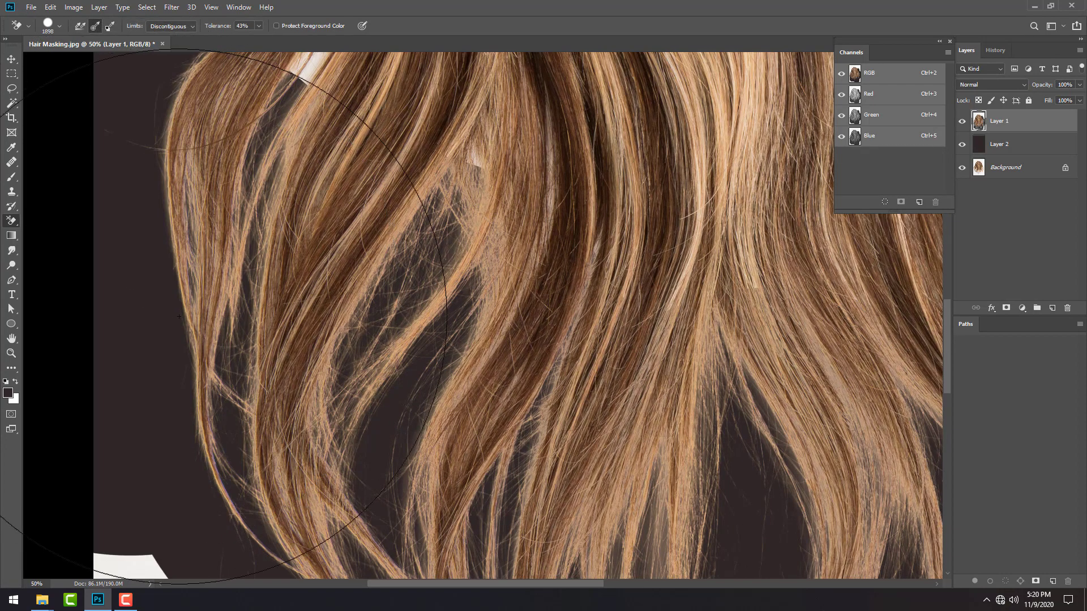
pyautogui.moveTo(179, 317); pyautogui.dragTo(375, 358)
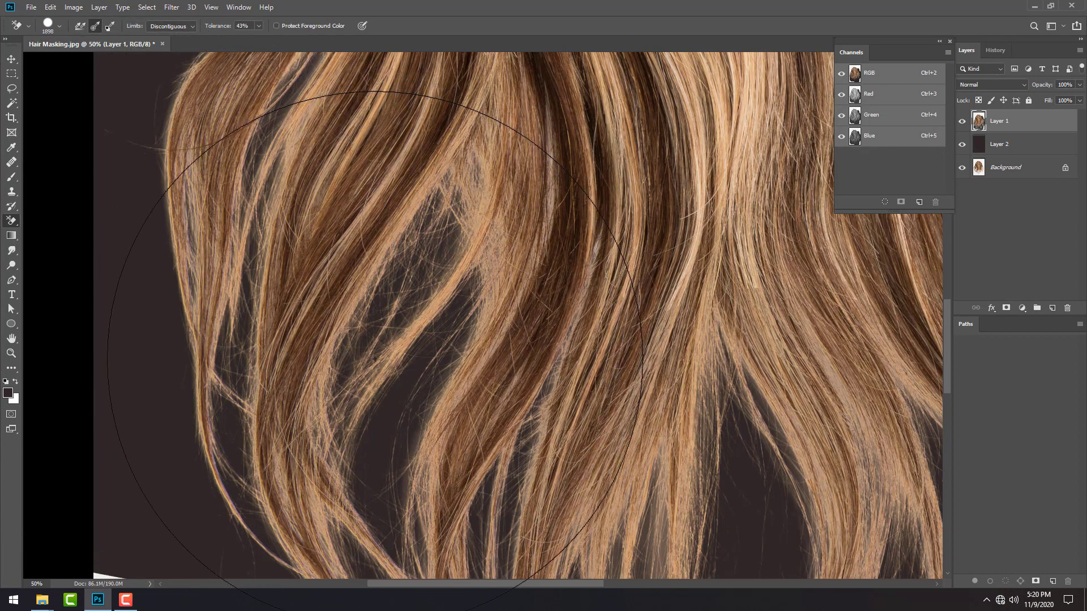
pyautogui.scroll(5, 323, 337)
pyautogui.hscroll(-3, 320, 334)
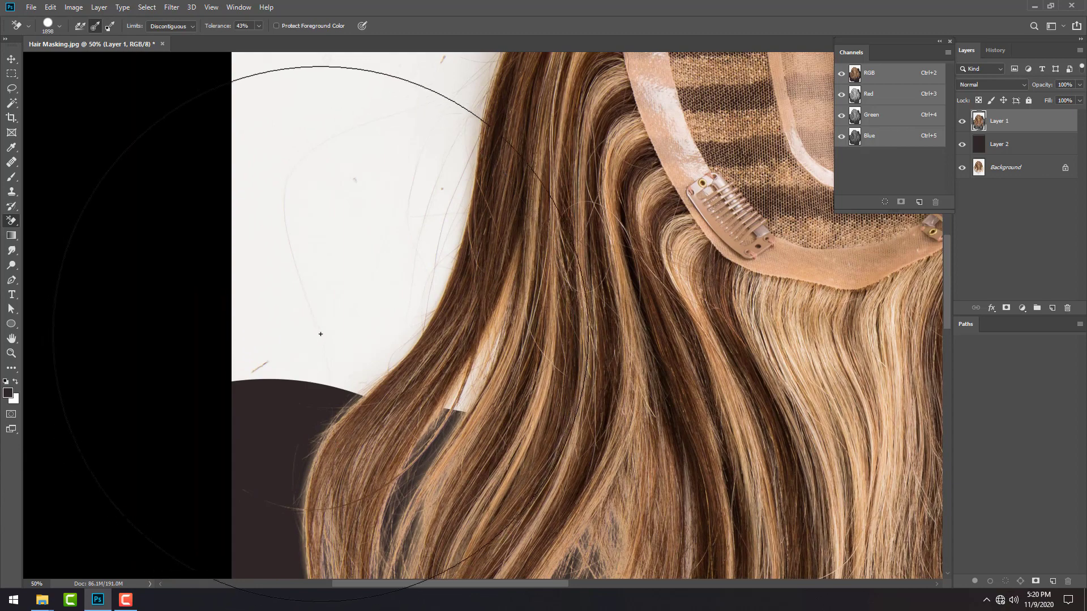
# Step: Shrink the eraser brush to about 294 px and erase the white halo along the upper-left hair edge
pyautogui.moveTo(342, 339); pyautogui.dragTo(270, 334)
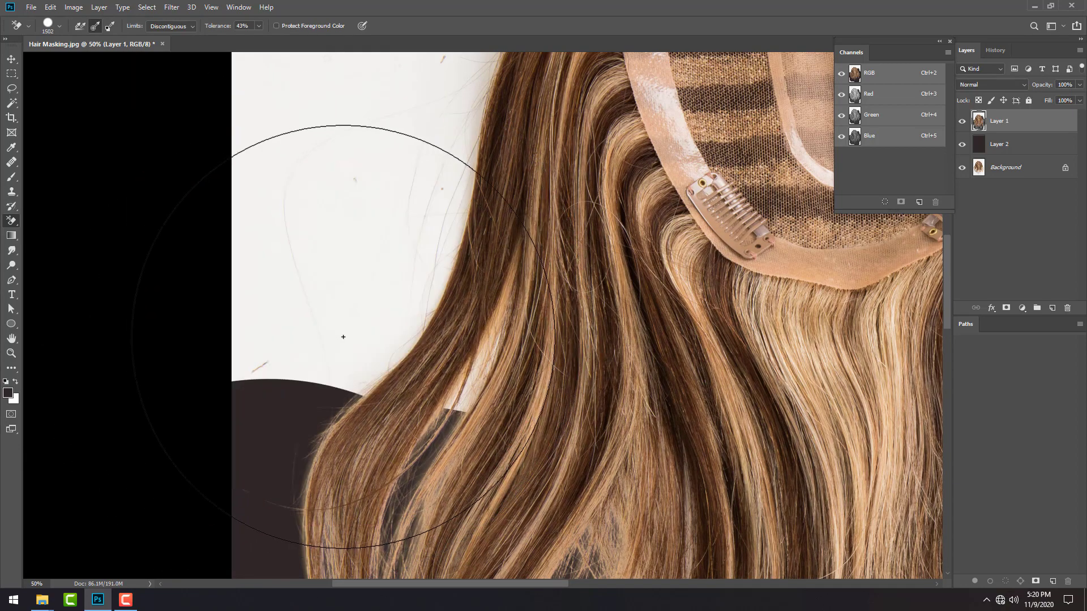
pyautogui.click(343, 337)
pyautogui.scroll(3, 351, 323)
pyautogui.moveTo(359, 274); pyautogui.dragTo(358, 298)
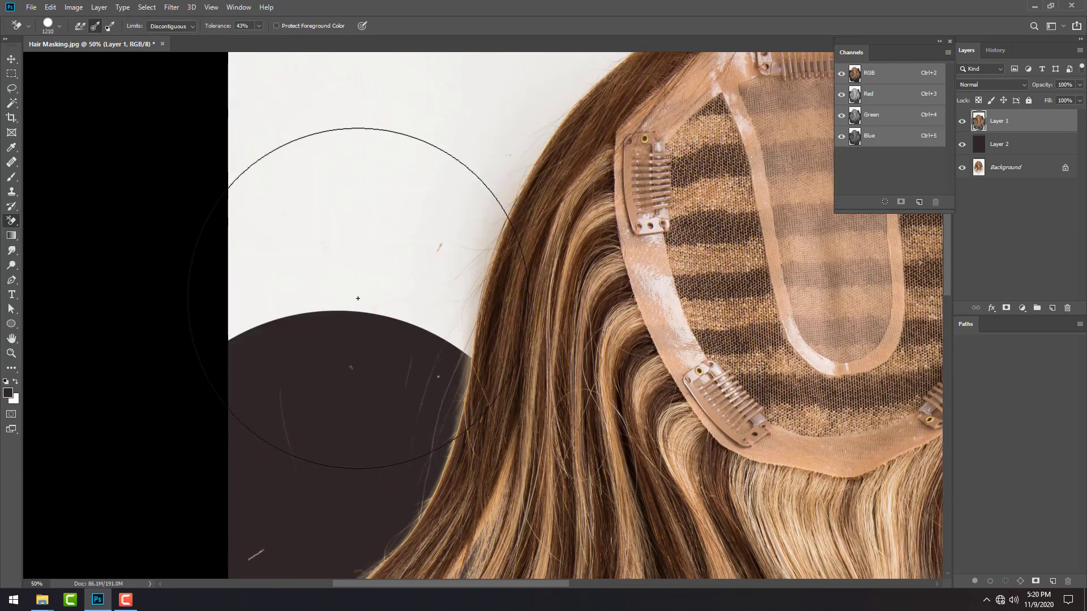
pyautogui.click(358, 298)
pyautogui.scroll(3, 339, 317)
pyautogui.hscroll(3, 339, 317)
pyautogui.moveTo(295, 312); pyautogui.dragTo(257, 341)
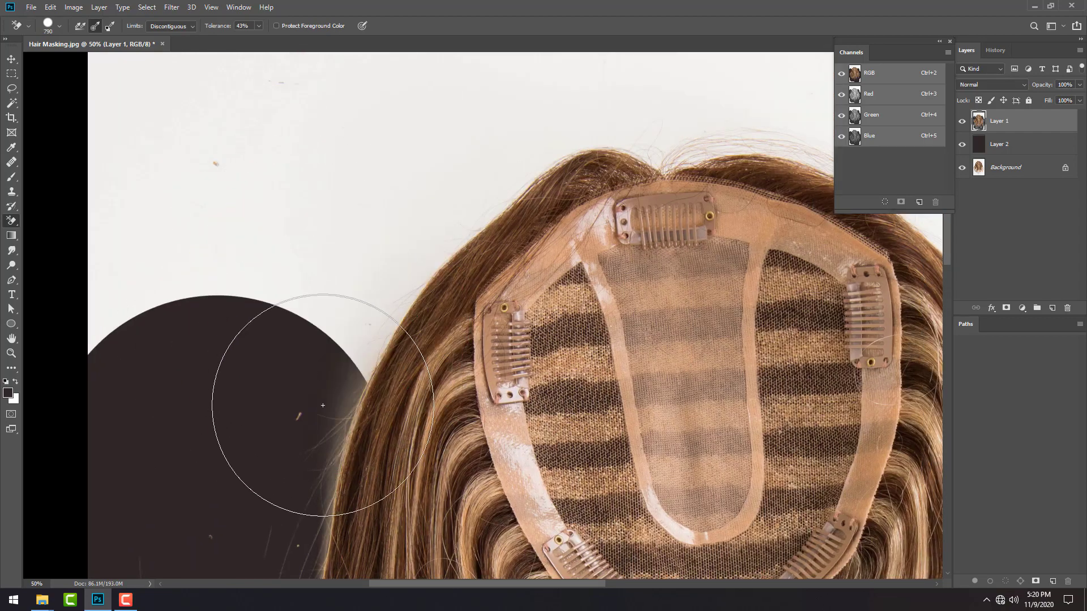
pyautogui.moveTo(349, 394); pyautogui.dragTo(334, 404)
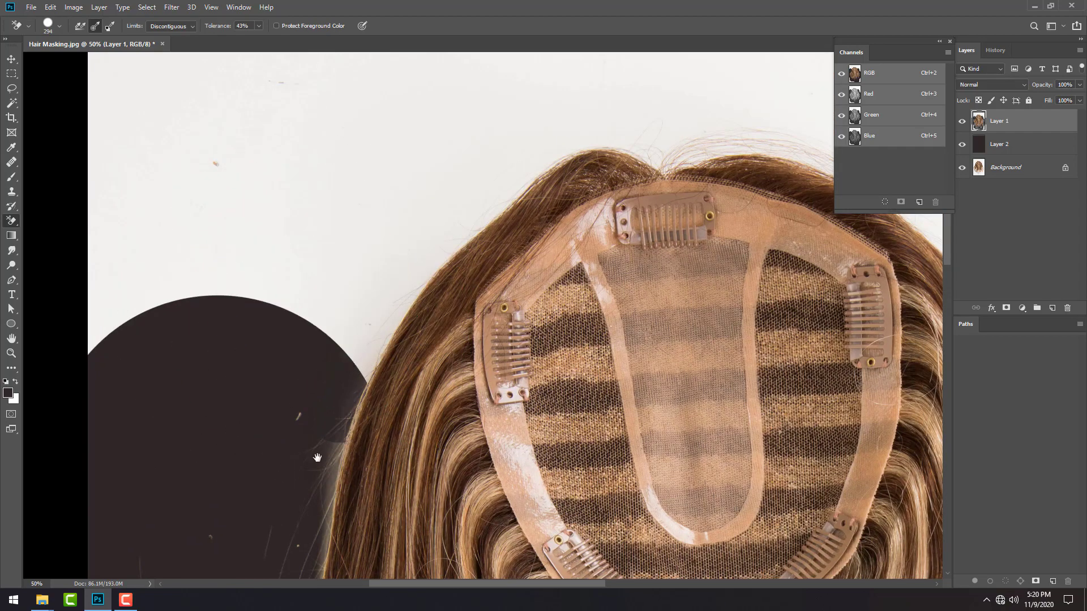
pyautogui.scroll(2, 317, 458)
pyautogui.scroll(2, 391, 277)
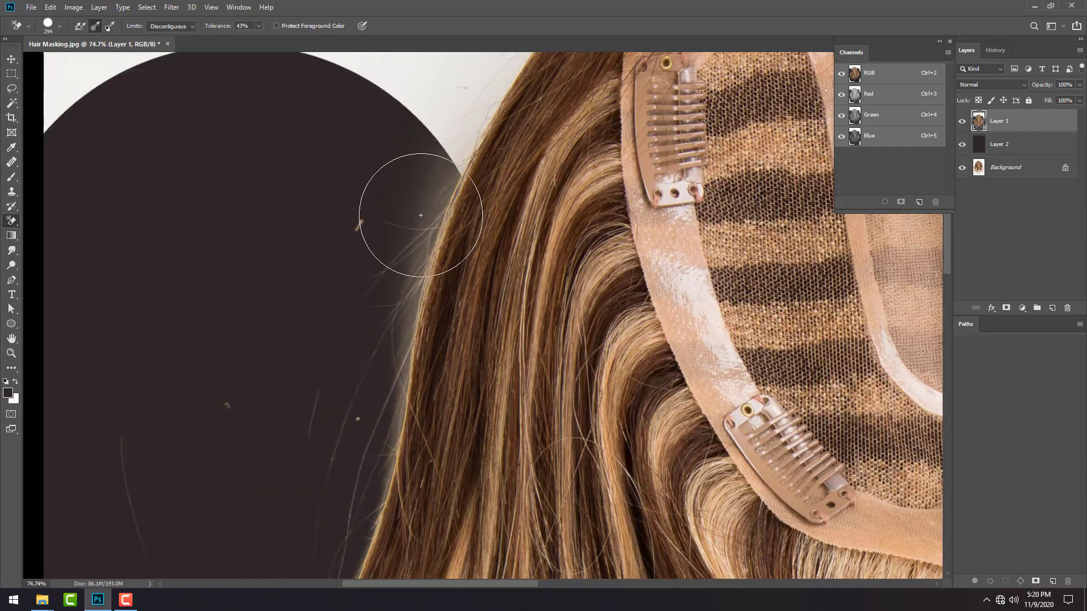
pyautogui.moveTo(421, 215); pyautogui.dragTo(333, 498)
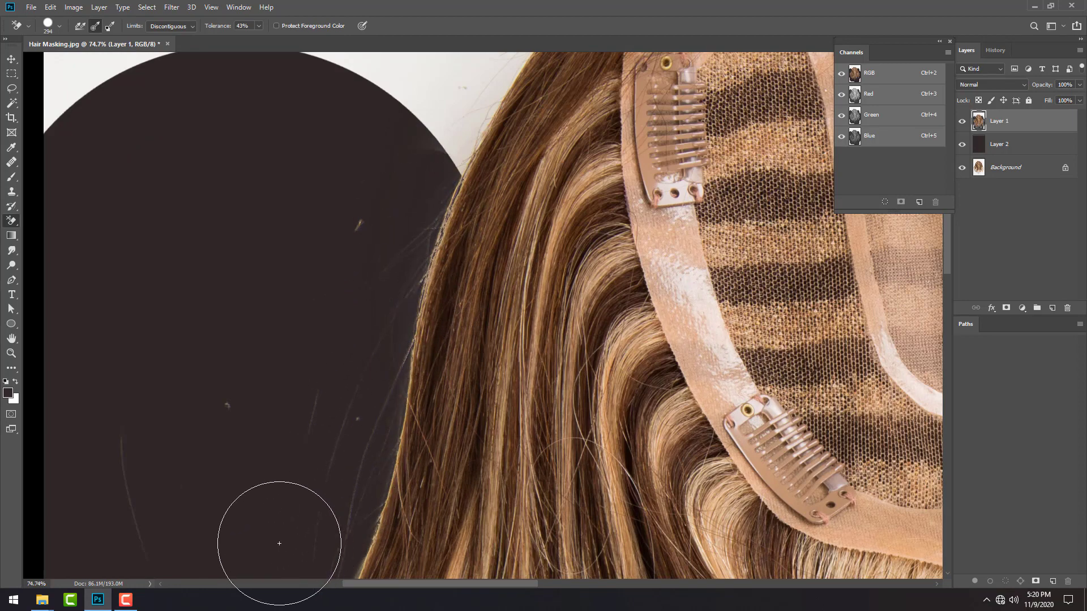
pyautogui.scroll(5, 429, 374)
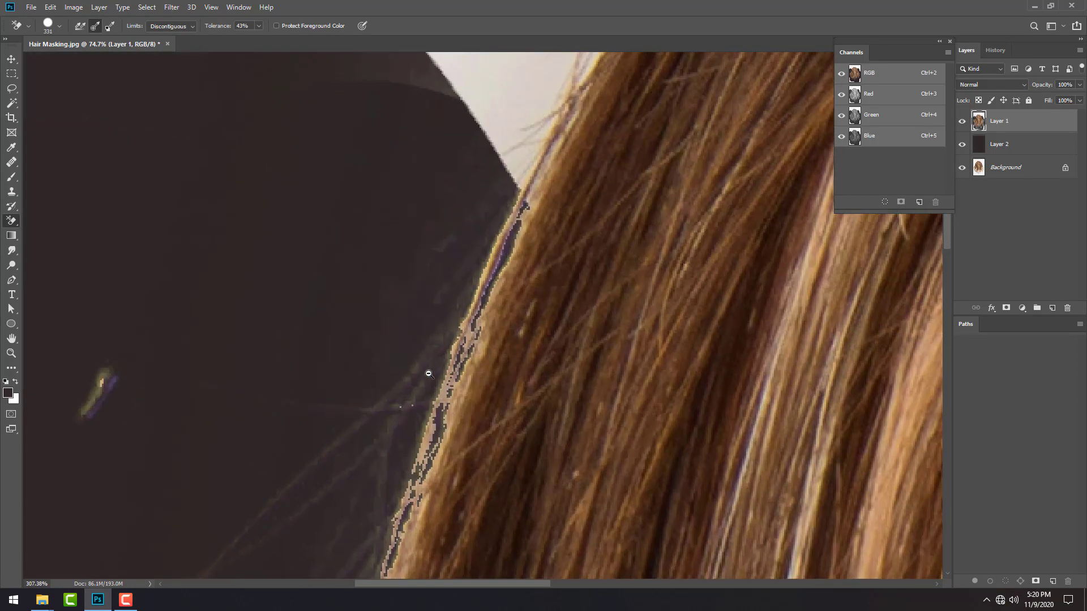
pyautogui.scroll(-7, 429, 374)
pyautogui.scroll(1, 413, 369)
pyautogui.scroll(3, 430, 339)
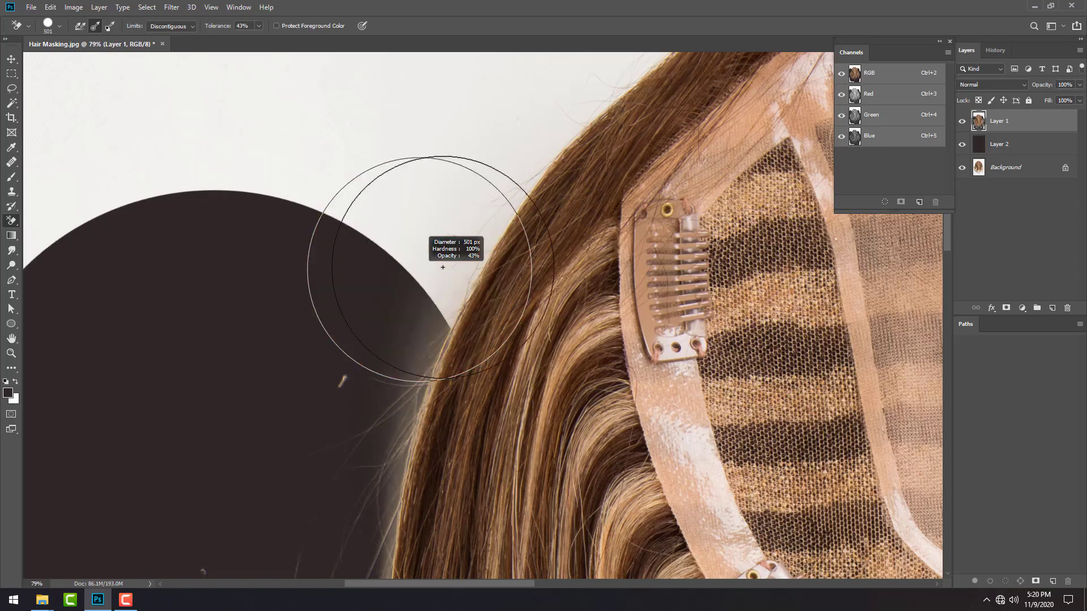
# Step: Erase the remaining white background along the top of the wig
pyautogui.click(439, 218)
pyautogui.scroll(5, 396, 272)
pyautogui.click(322, 364)
pyautogui.moveTo(366, 276); pyautogui.dragTo(491, 32)
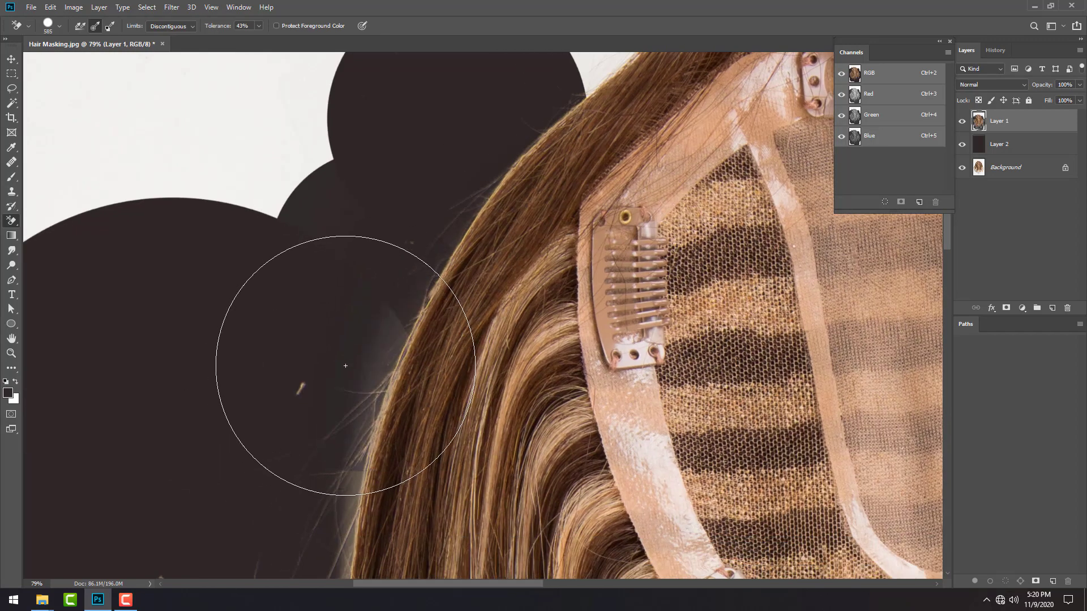
pyautogui.moveTo(296, 359); pyautogui.dragTo(98, 520)
pyautogui.click(352, 238)
pyautogui.moveTo(279, 221); pyautogui.dragTo(23, 347)
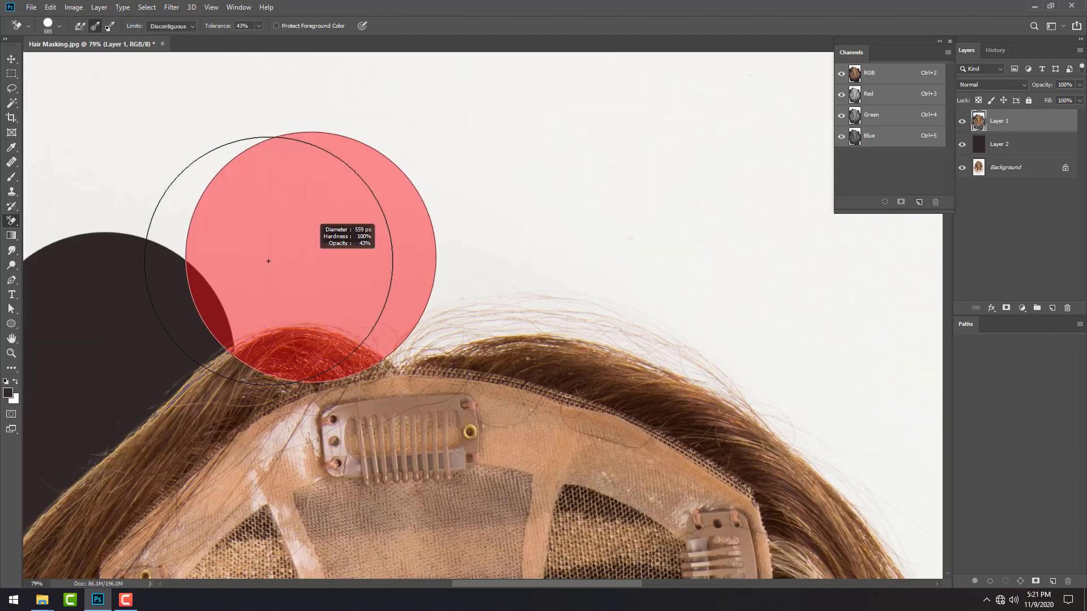
pyautogui.click(260, 263)
pyautogui.click(402, 245)
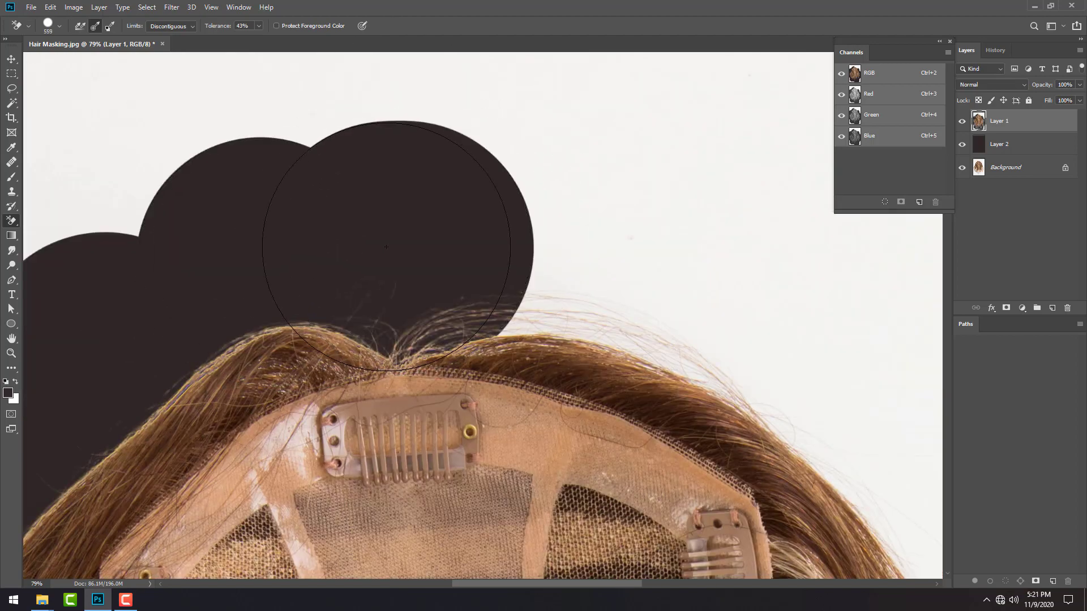
pyautogui.click(579, 239)
# Step: Erase the leftover white background along the right hair edge and upper right
pyautogui.moveTo(580, 238); pyautogui.dragTo(296, 157)
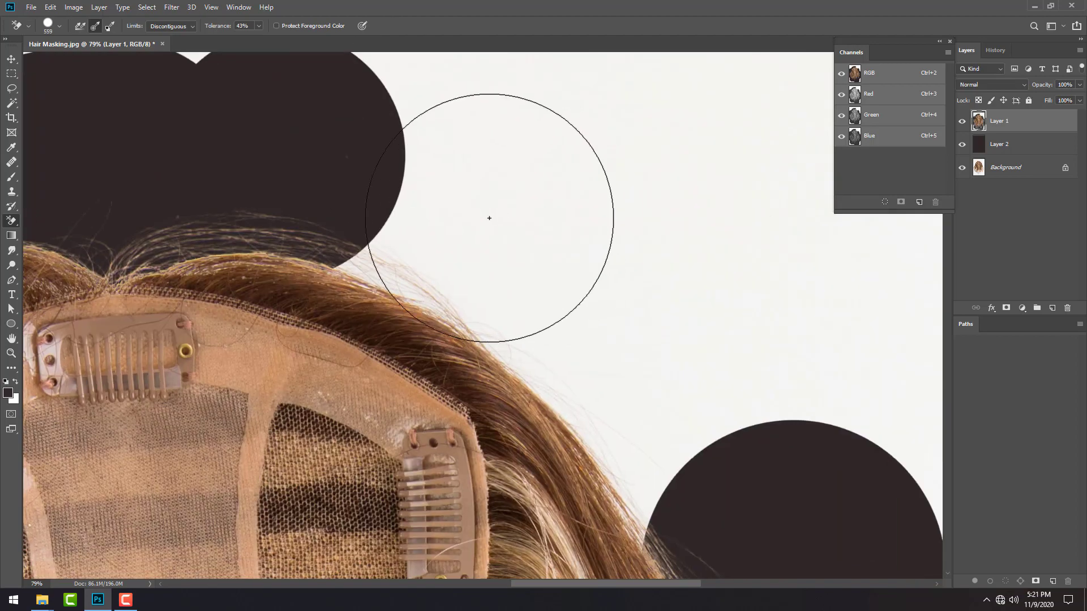
pyautogui.click(435, 213)
pyautogui.scroll(-3, 481, 210)
pyautogui.click(544, 201)
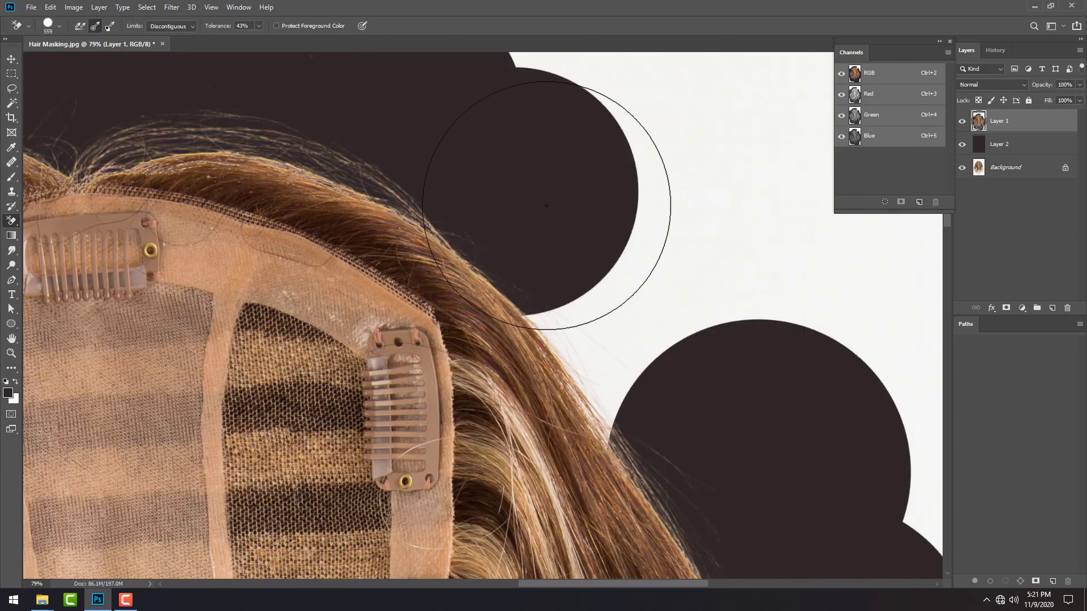
pyautogui.click(620, 282)
pyautogui.scroll(-4, 653, 249)
pyautogui.moveTo(653, 249); pyautogui.dragTo(655, 199)
pyautogui.scroll(-3, 639, 212)
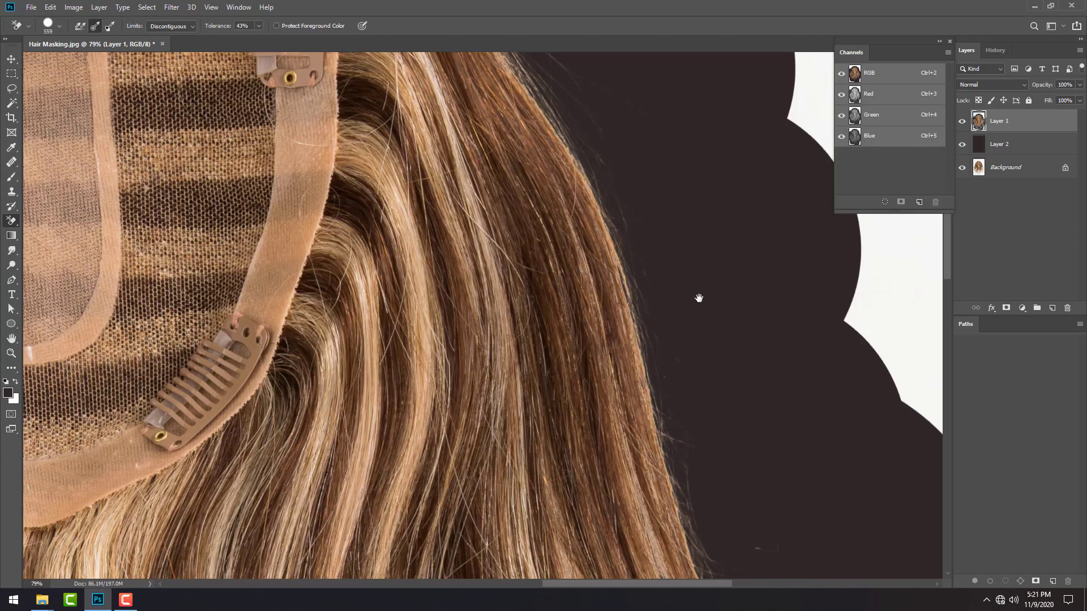
pyautogui.scroll(-5, 699, 296)
pyautogui.scroll(2, 663, 300)
pyautogui.moveTo(657, 284); pyautogui.dragTo(649, 306)
# Step: Draw a Lasso selection around the whole wig, adding the lower hair, right edge and top
pyautogui.press('l')
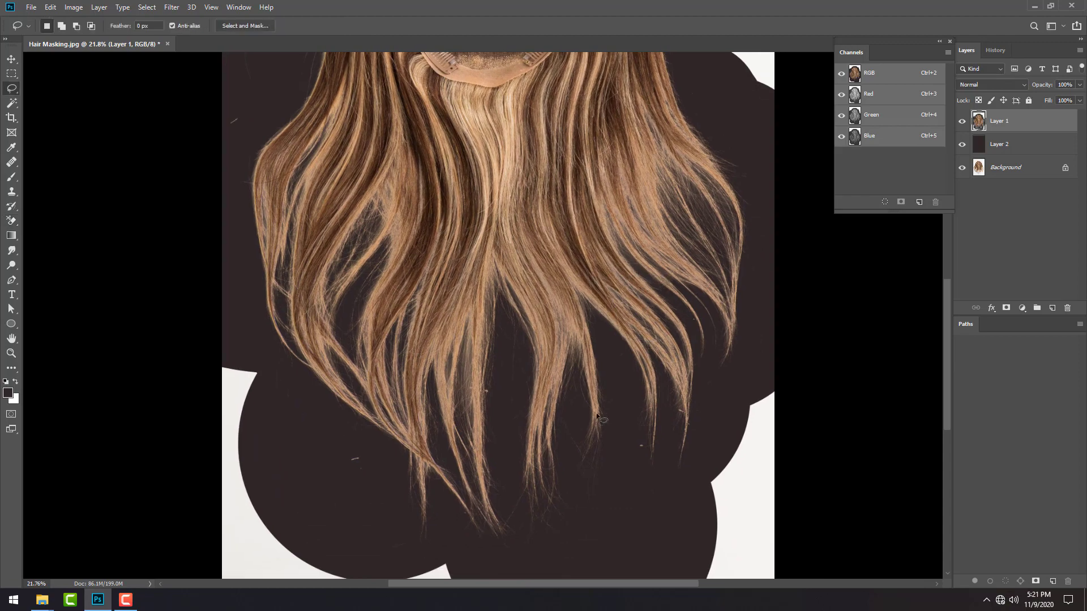
pyautogui.scroll(2, 558, 453)
pyautogui.scroll(3, 547, 388)
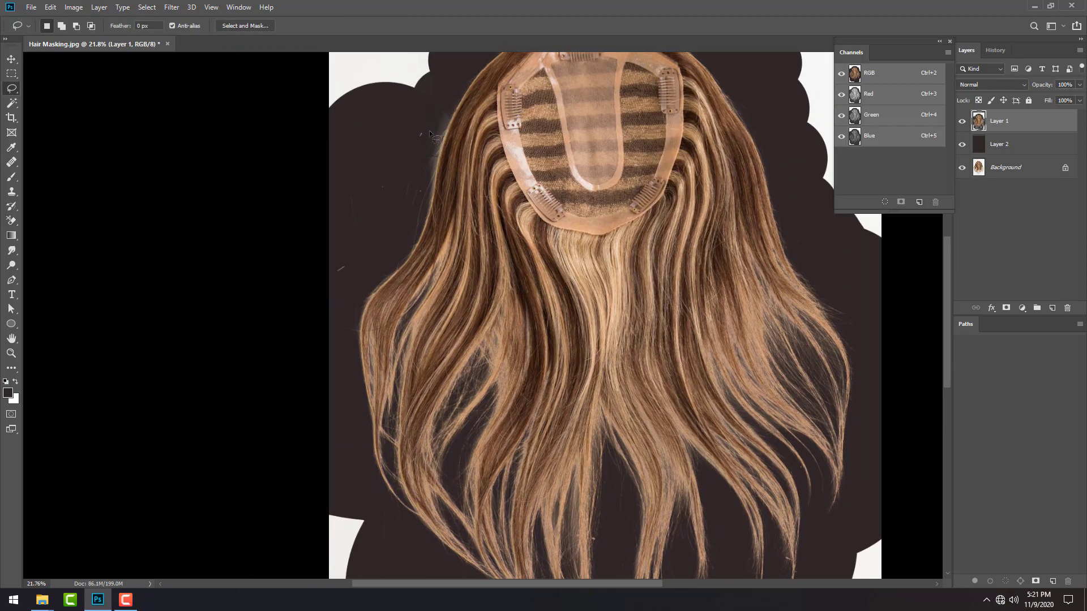
pyautogui.scroll(-4, 340, 344)
pyautogui.moveTo(341, 344); pyautogui.dragTo(372, 282)
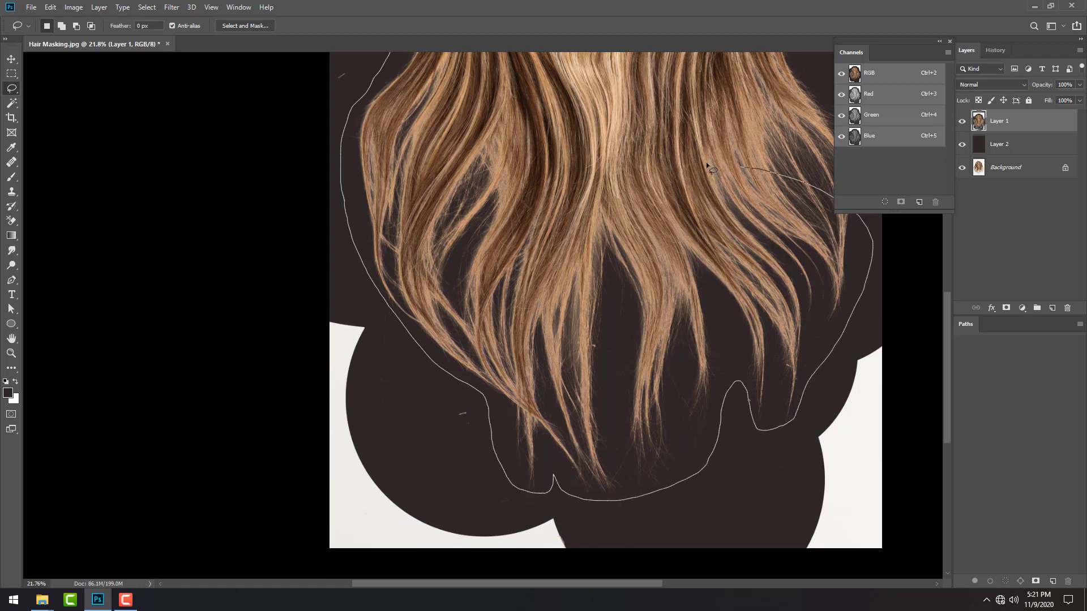
pyautogui.moveTo(712, 169); pyautogui.dragTo(708, 165)
pyautogui.scroll(3, 681, 342)
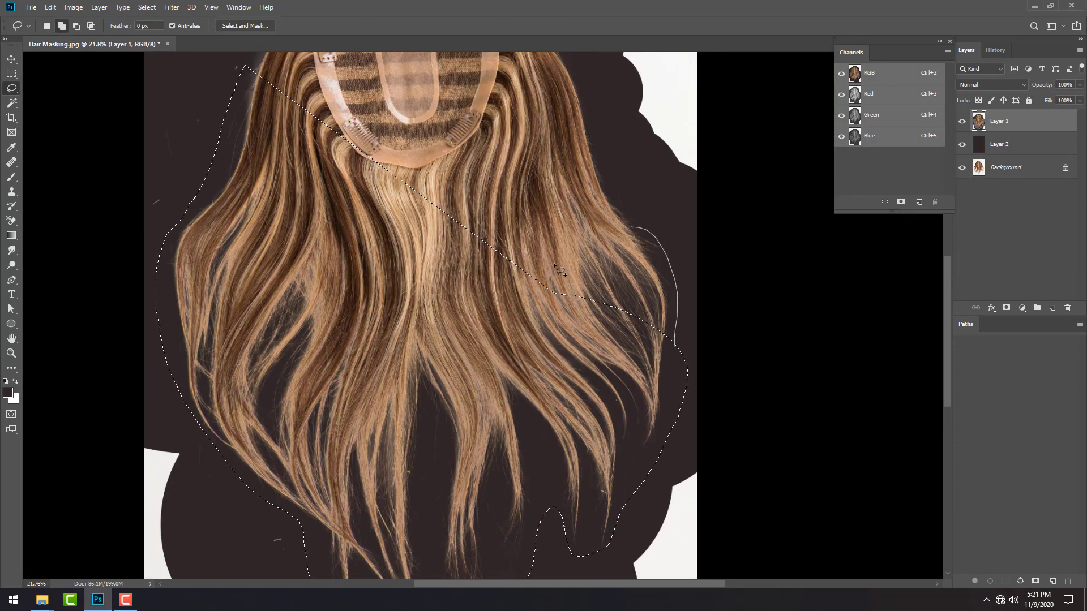
pyautogui.moveTo(675, 264); pyautogui.dragTo(678, 378)
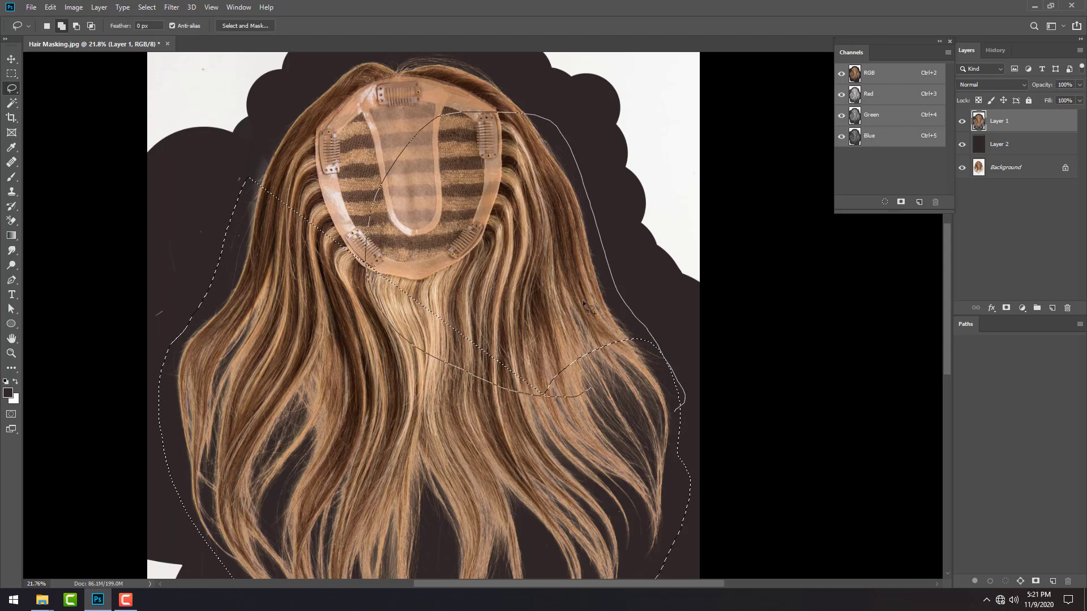
pyautogui.moveTo(589, 308); pyautogui.dragTo(535, 455)
pyautogui.moveTo(536, 204); pyautogui.dragTo(555, 369)
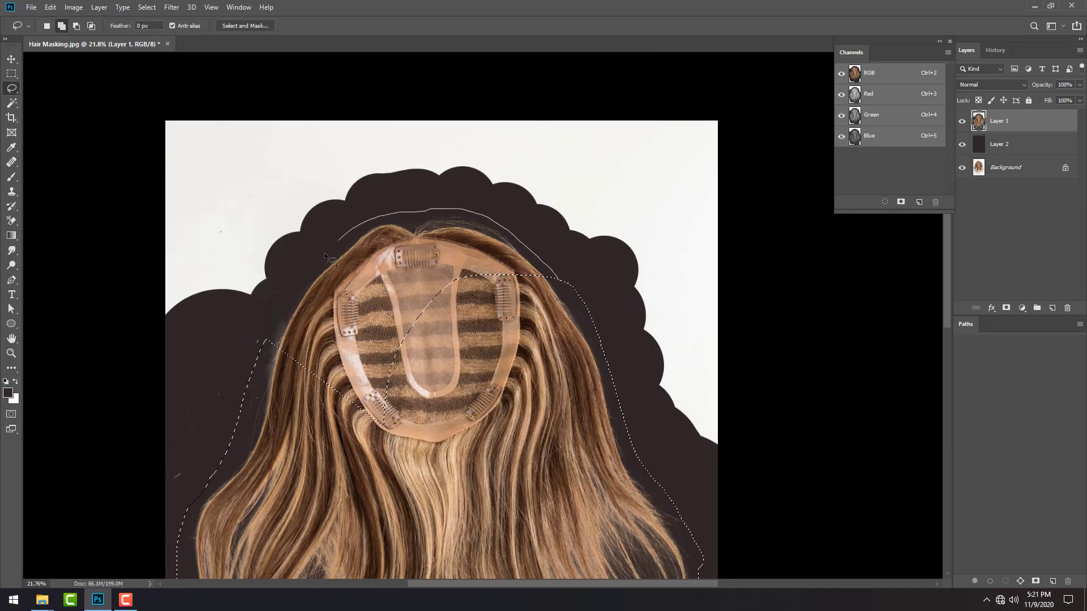
pyautogui.moveTo(392, 459); pyautogui.dragTo(545, 308)
pyautogui.scroll(-5, 487, 344)
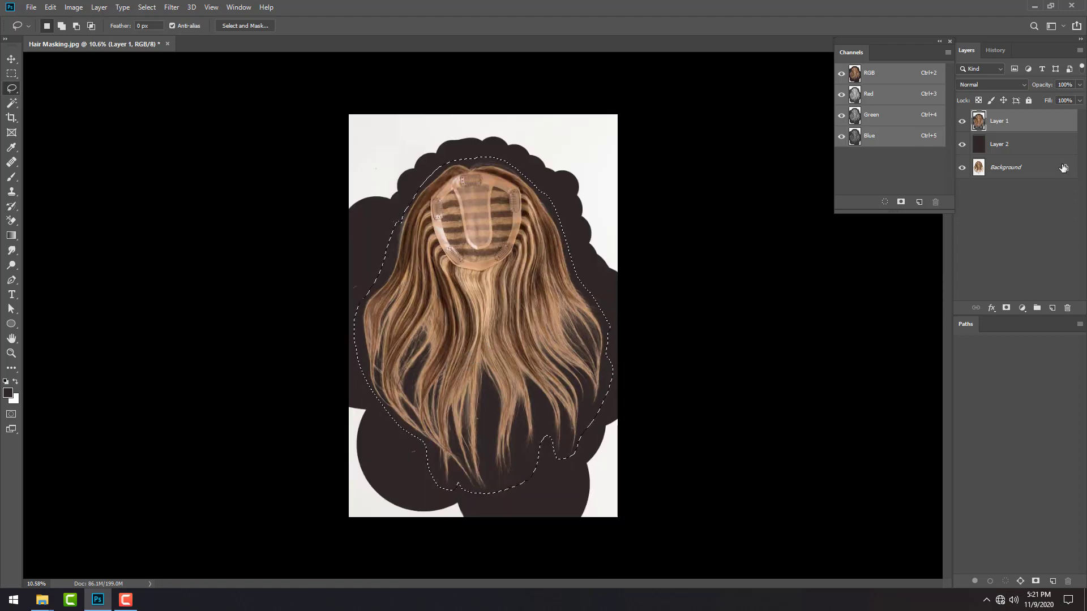
# Step: Copy the selected wig to Layer 3, delete Layer 1, and load Layer 3's hair outline as a selection
pyautogui.hotkey('ctrl', 'j')
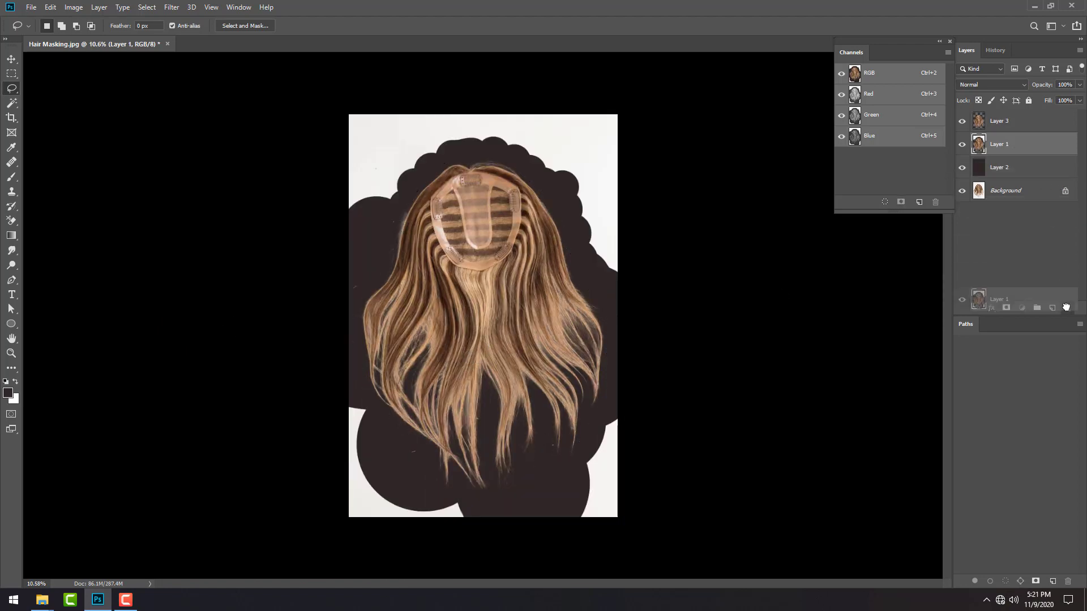
pyautogui.moveTo(1014, 149); pyautogui.dragTo(1067, 308)
pyautogui.click(976, 129)
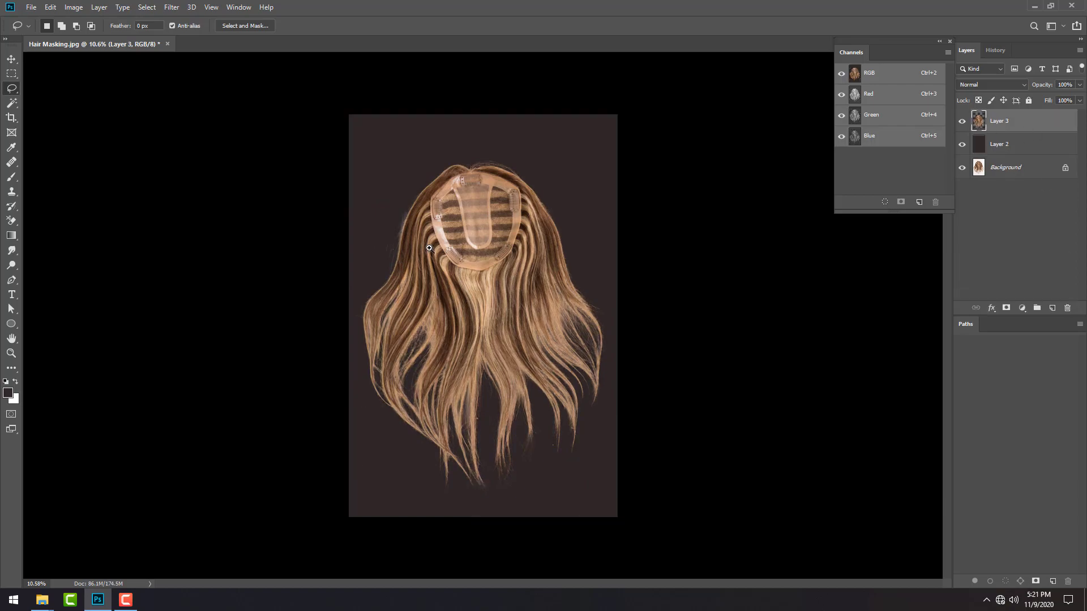
pyautogui.scroll(5, 475, 246)
pyautogui.scroll(-5, 437, 291)
pyautogui.scroll(-3, 485, 389)
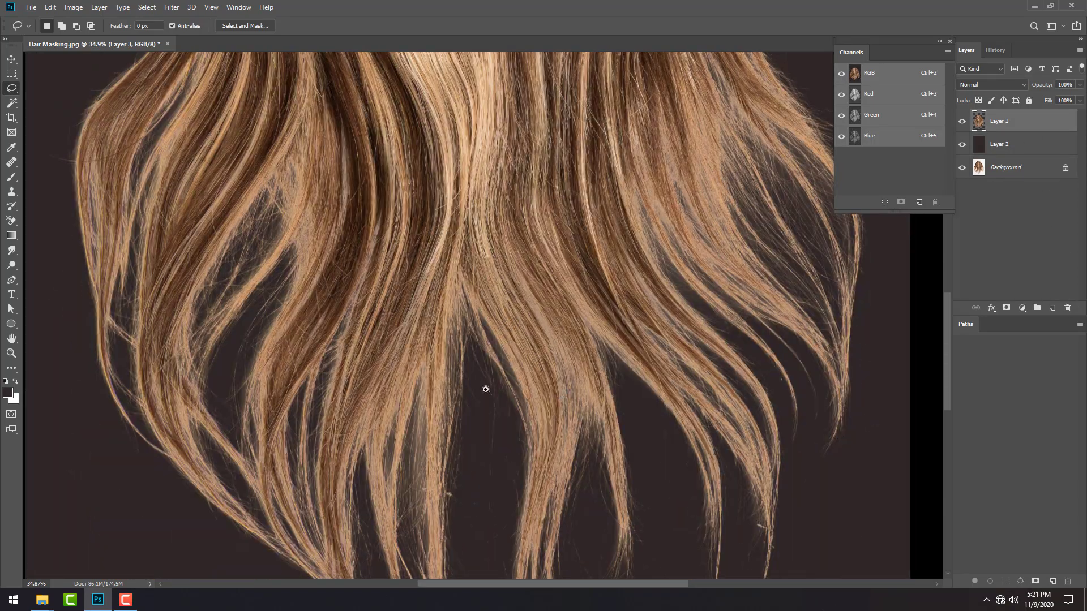
pyautogui.scroll(3, 583, 376)
pyautogui.scroll(2, 574, 304)
pyautogui.scroll(-2, 574, 304)
pyautogui.scroll(-2, 592, 323)
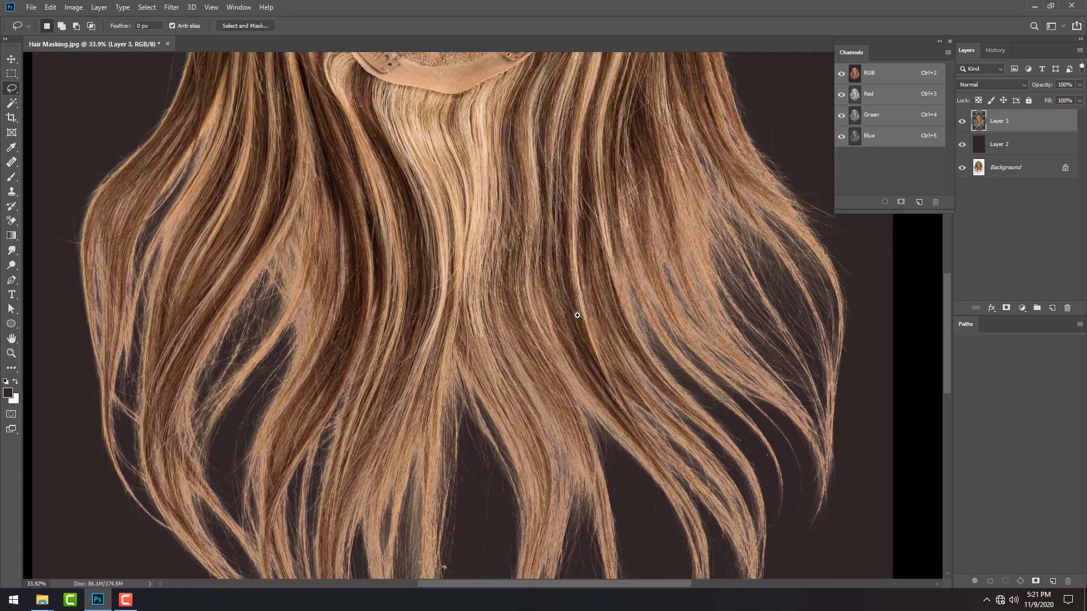
pyautogui.scroll(-2, 578, 311)
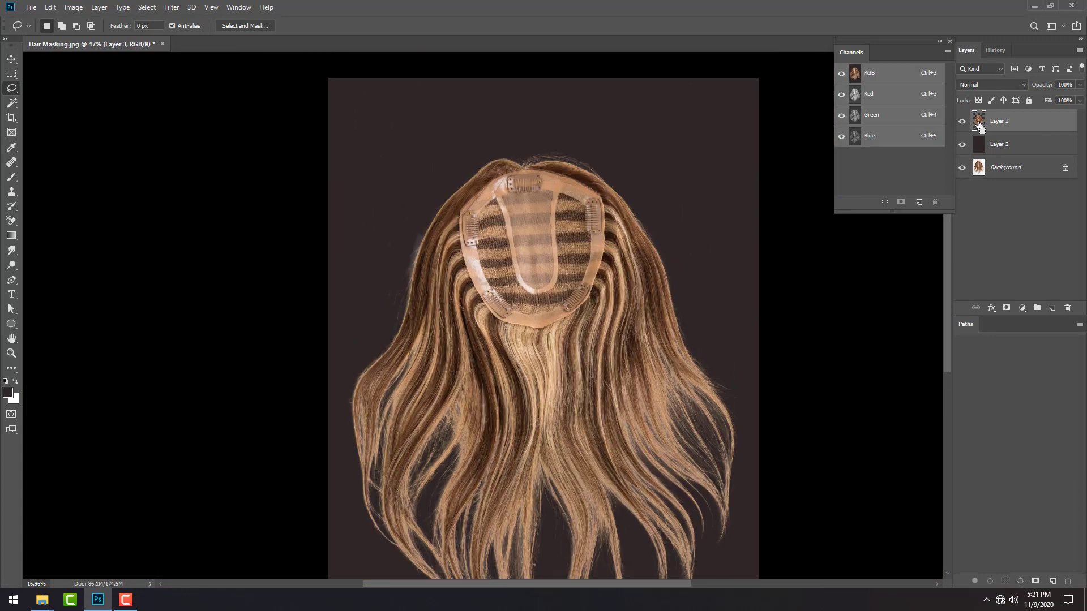
pyautogui.keyDown('ctrl'); pyautogui.click(980, 125); pyautogui.keyUp('ctrl')
# Step: Save the hair selection as the Alpha 1 channel and view it alone as a white mask
pyautogui.click(146, 8)
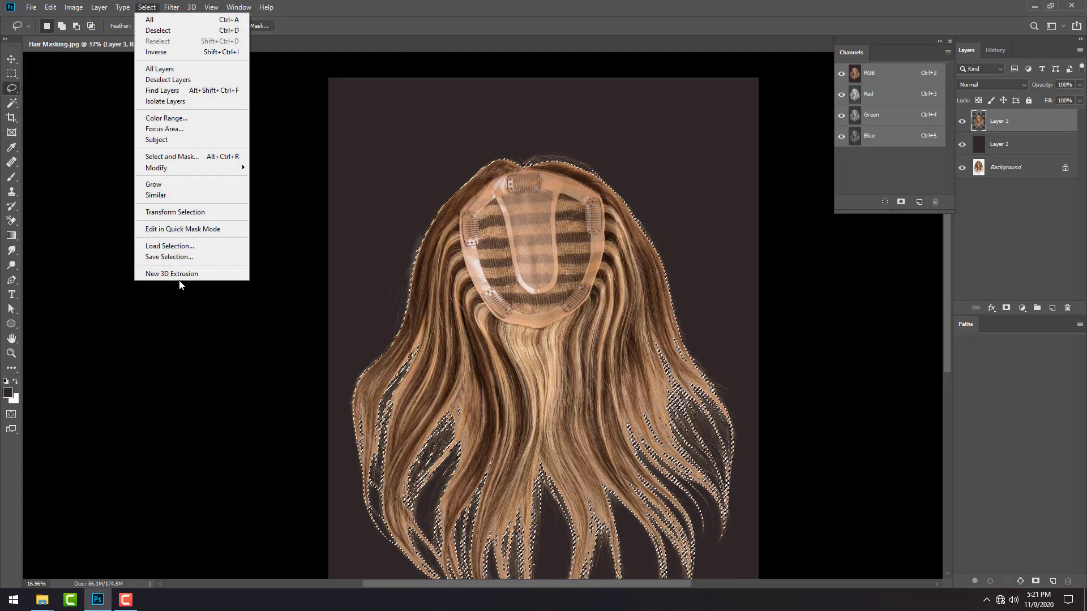
pyautogui.click(169, 257)
pyautogui.click(627, 152)
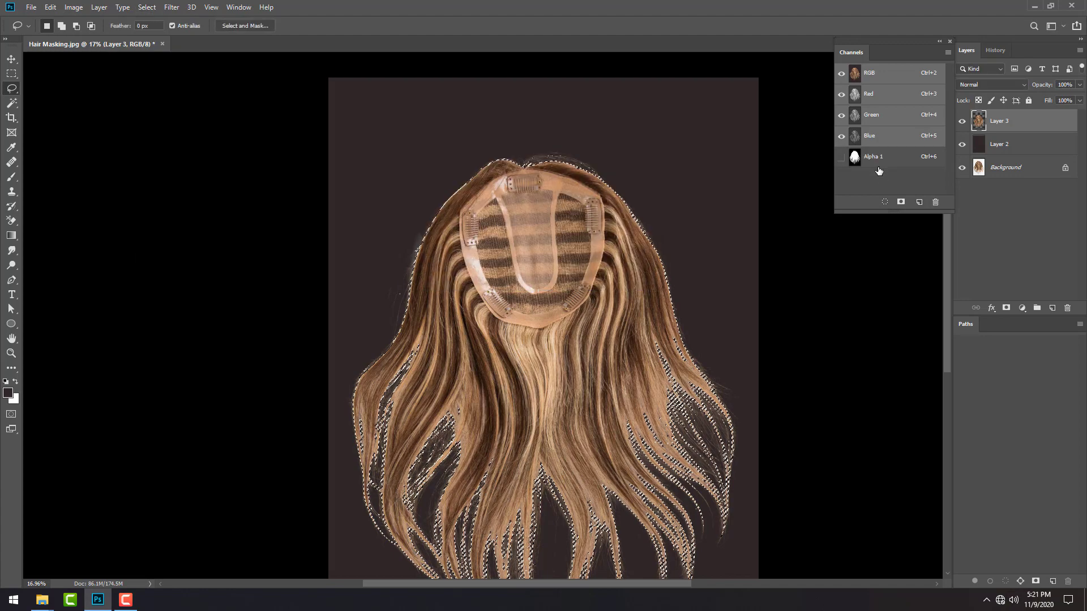
pyautogui.click(879, 158)
pyautogui.scroll(3, 526, 178)
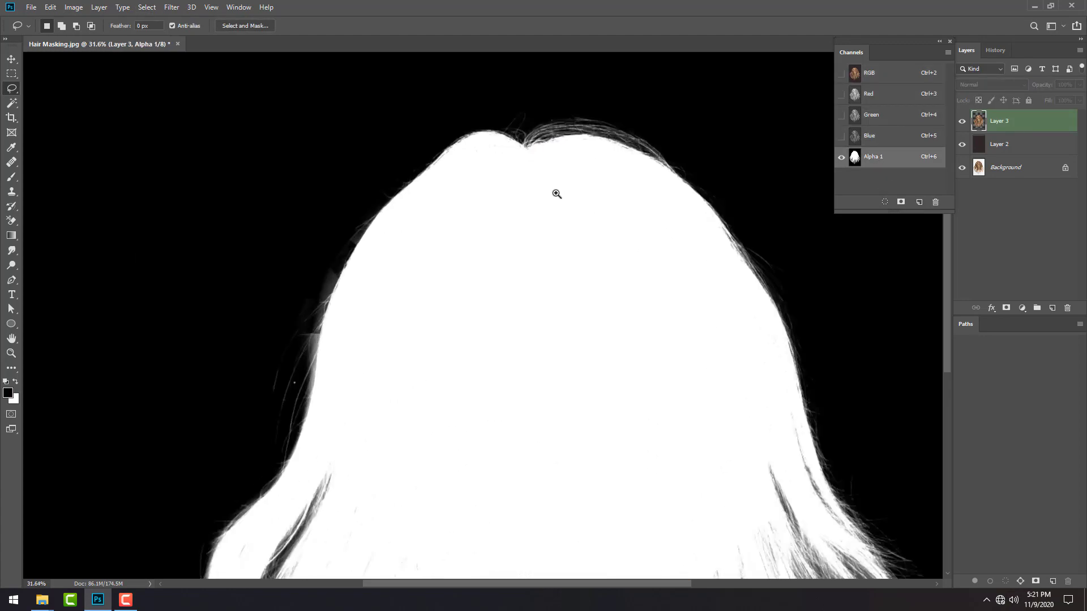
pyautogui.scroll(-2, 560, 195)
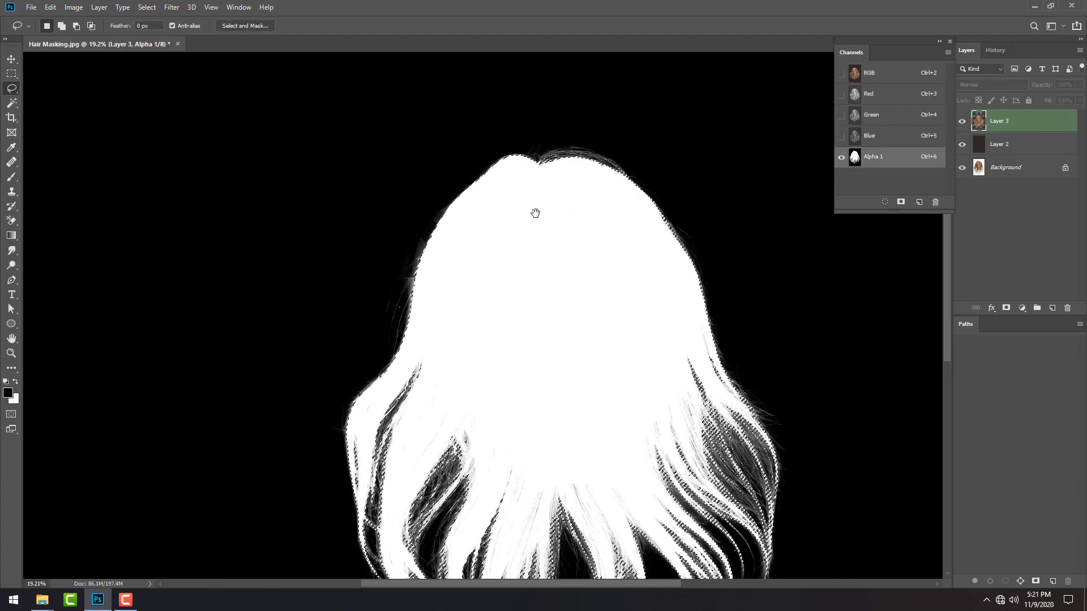
pyautogui.moveTo(535, 213); pyautogui.dragTo(555, 150)
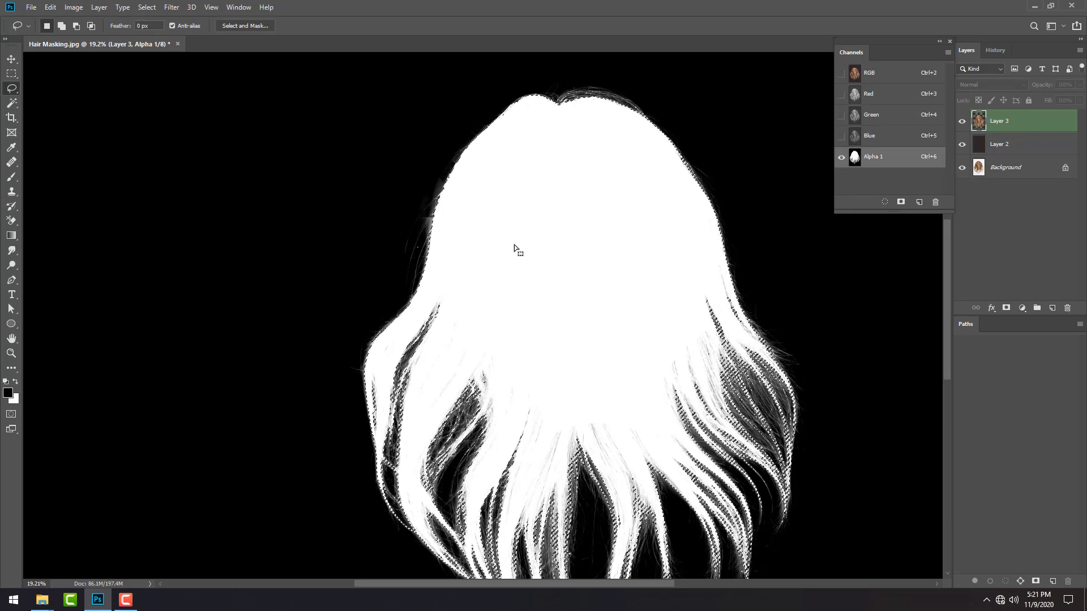
pyautogui.scroll(-1, 697, 299)
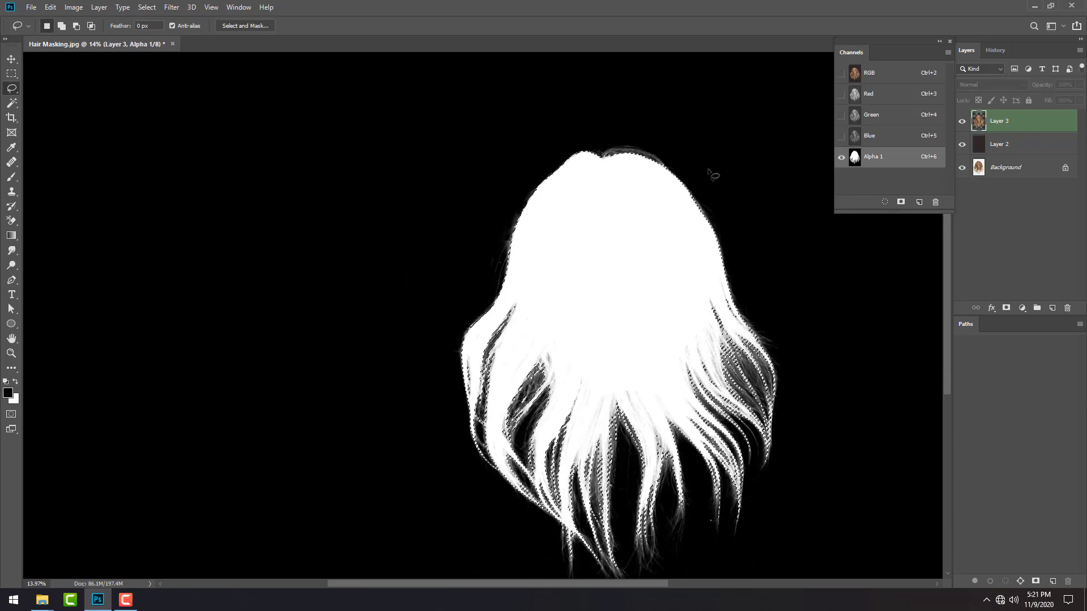
pyautogui.scroll(1, 521, 260)
pyautogui.scroll(1, 512, 248)
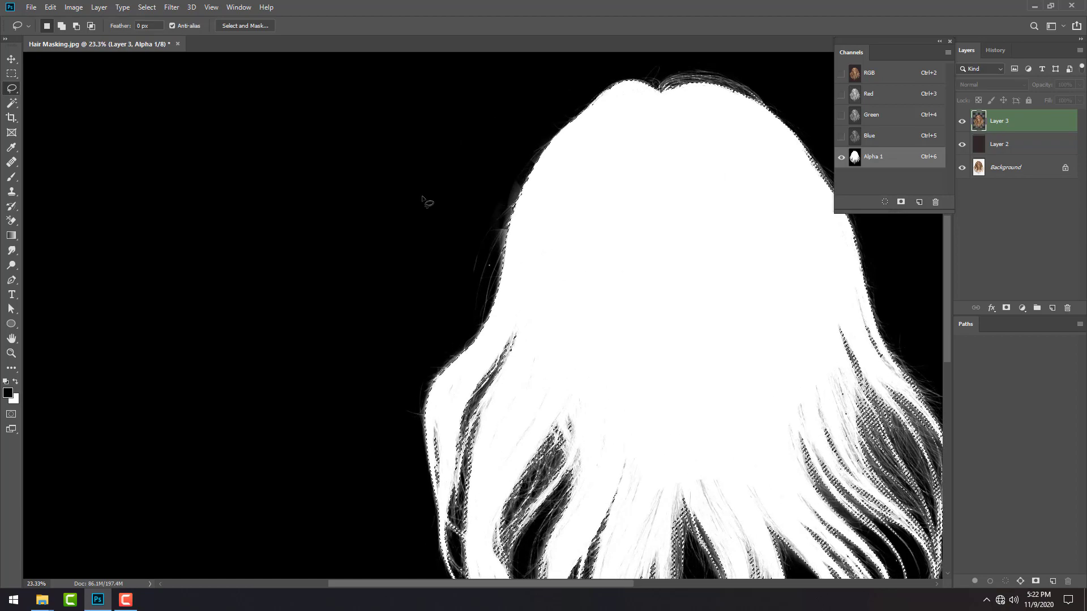
# Step: Apply a steep Curves adjustment to Alpha 1, settling the black point near 9
pyautogui.hotkey('ctrl', 'm')
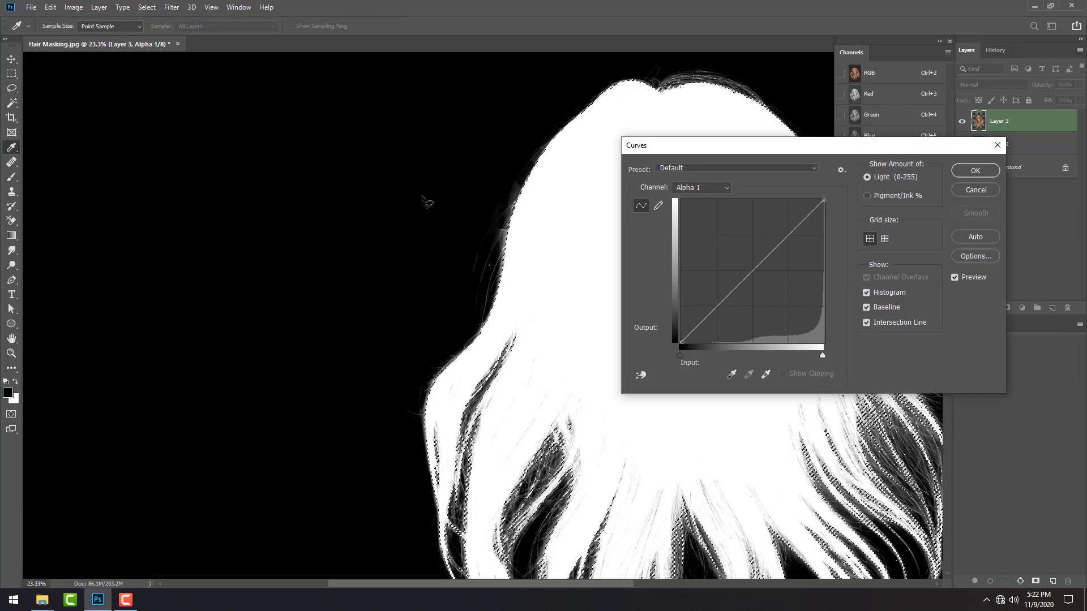
pyautogui.moveTo(689, 360); pyautogui.dragTo(735, 361)
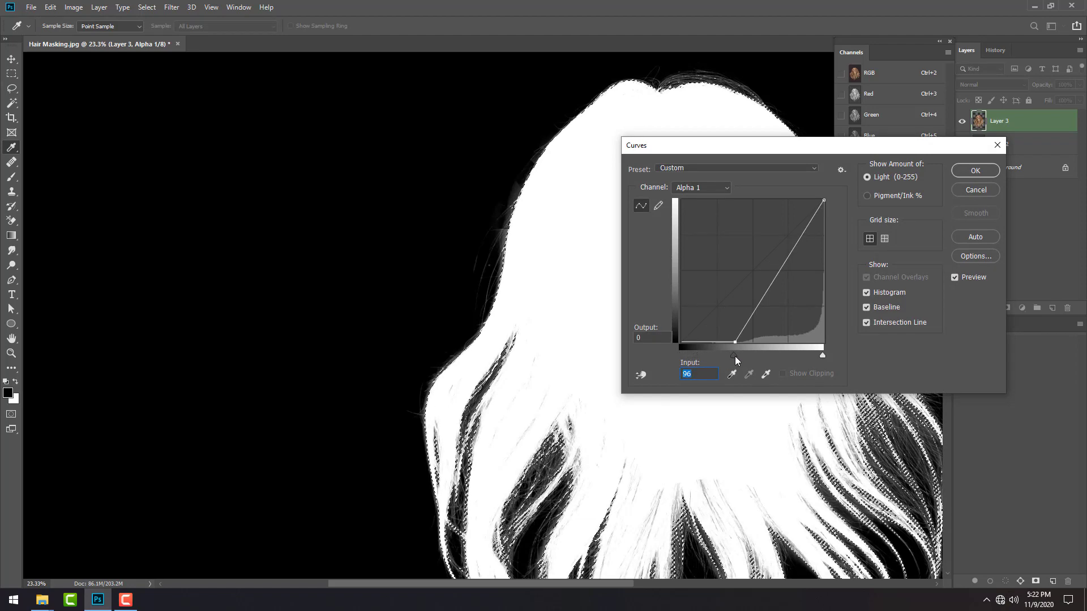
pyautogui.moveTo(718, 360); pyautogui.dragTo(792, 360)
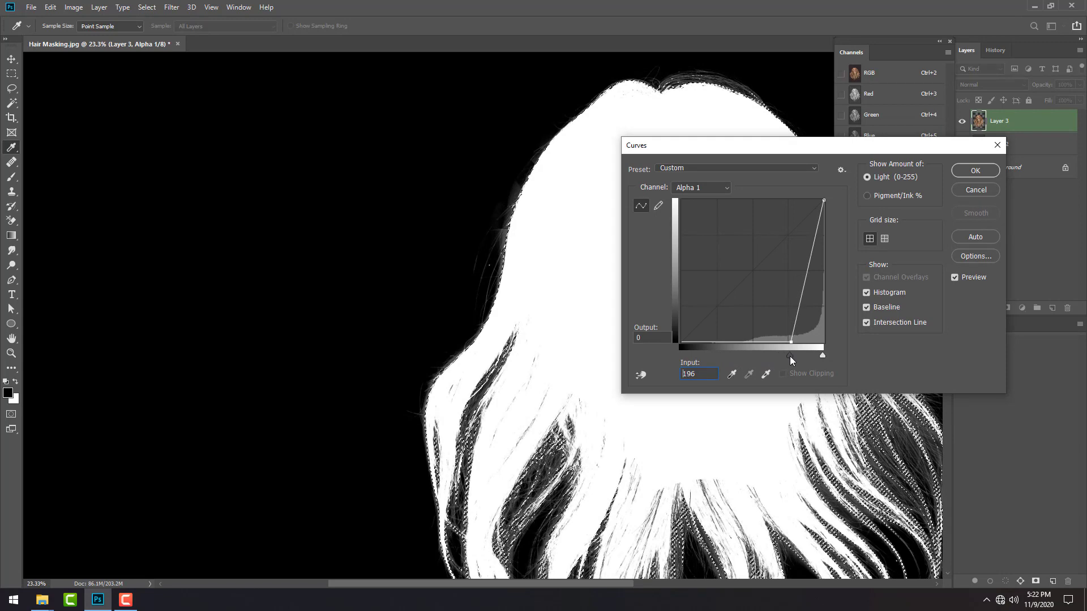
pyautogui.moveTo(791, 360); pyautogui.dragTo(686, 356)
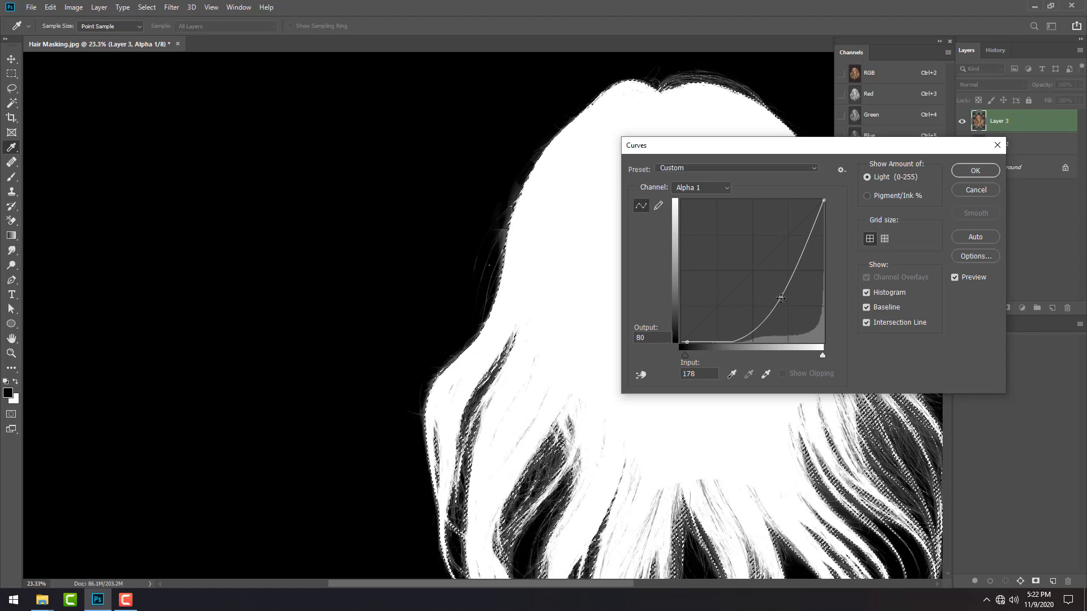
pyautogui.click(975, 170)
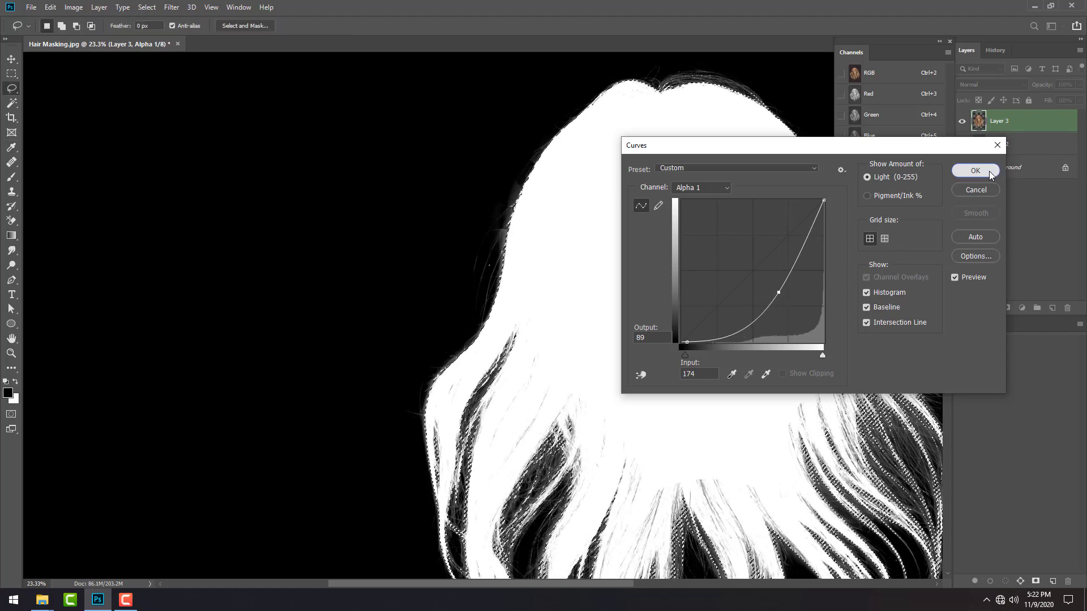
pyautogui.scroll(1, 534, 248)
# Step: Feather the hair selection by 1 px and copy it from the RGB image onto Layer 3 copy
pyautogui.scroll(-3, 631, 286)
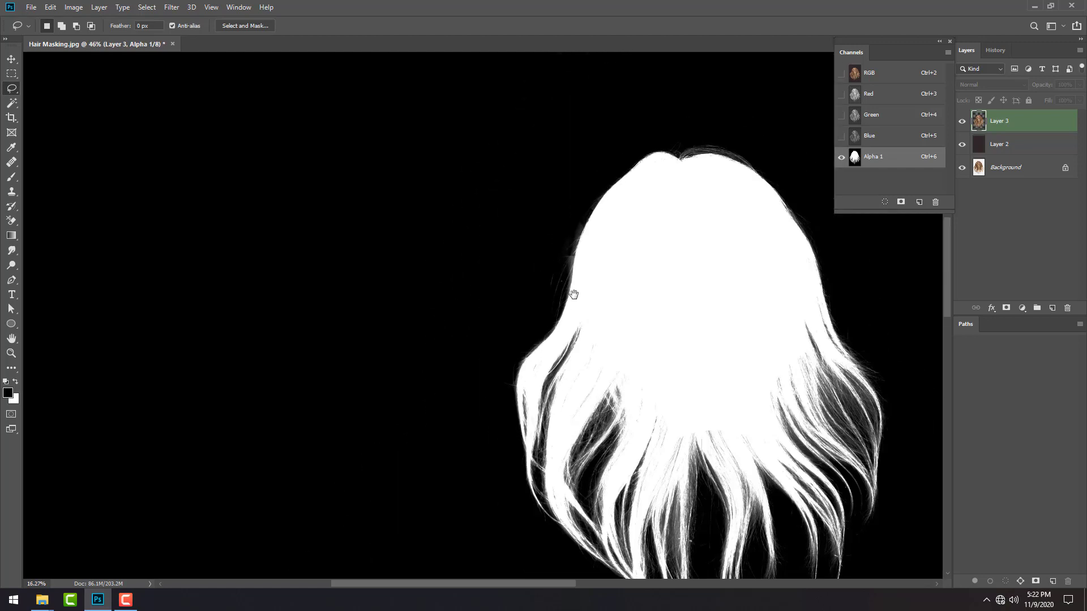
pyautogui.hotkey('shift', 'F6')
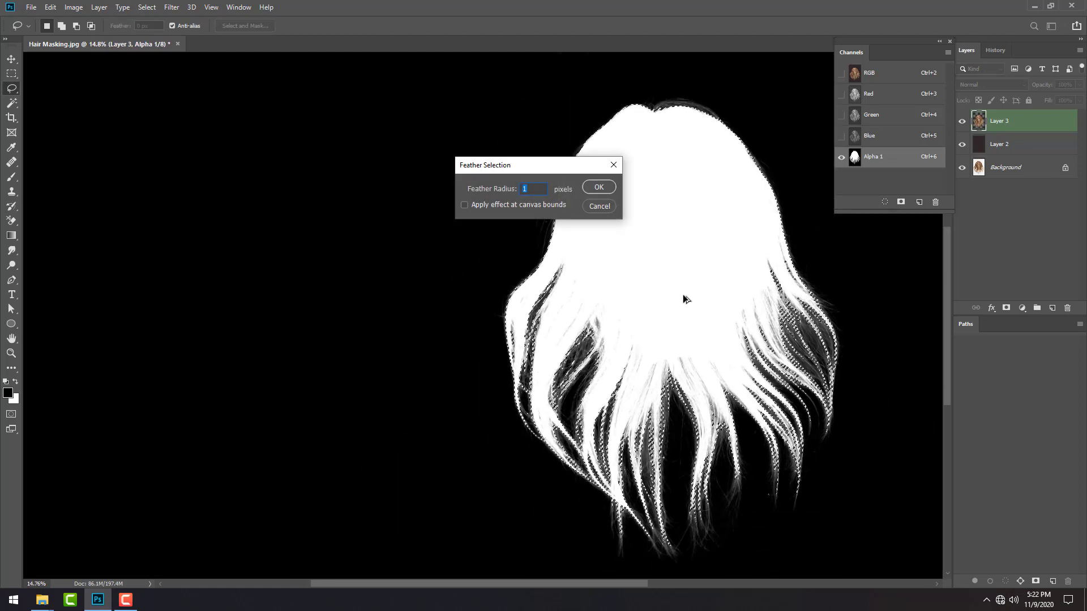
pyautogui.press('Return')
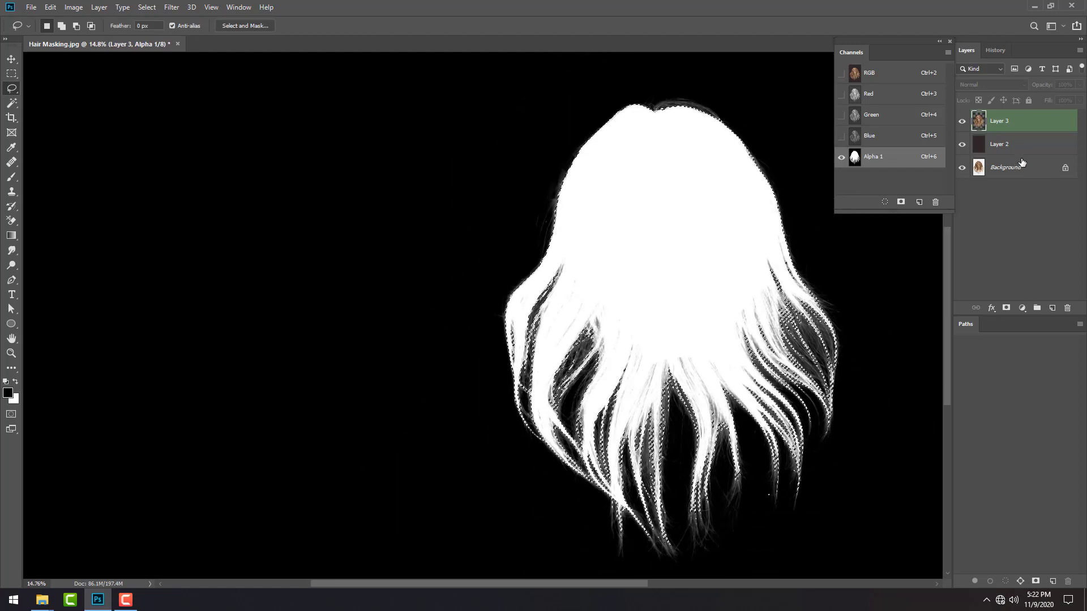
pyautogui.hotkey('ctrl', '2')
pyautogui.hotkey('ctrl', 'j')
pyautogui.hotkey('ctrl', 'd')
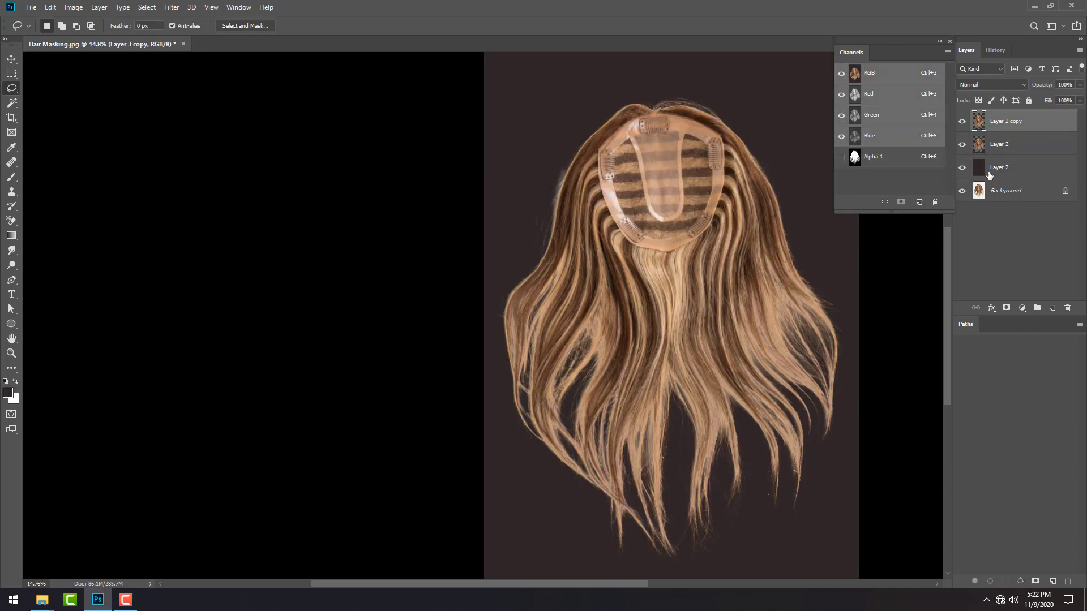
# Step: Compare the layers by toggling visibility, then delete Layer 3, keeping Layer 3 copy
pyautogui.scroll(2, 591, 194)
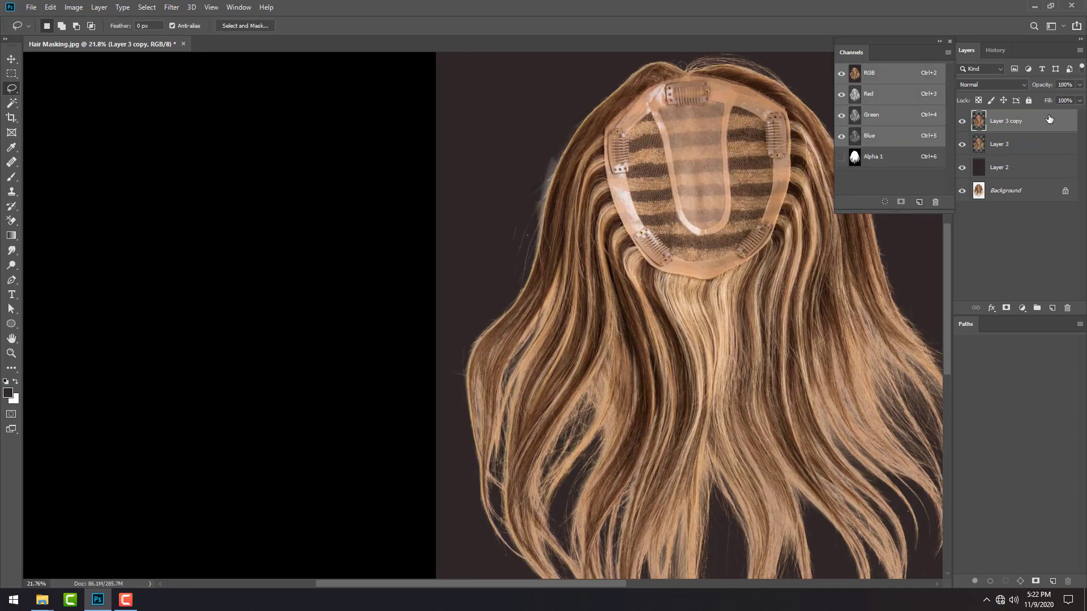
pyautogui.click(962, 122)
pyautogui.click(961, 121)
pyautogui.click(962, 145)
pyautogui.moveTo(764, 220); pyautogui.dragTo(692, 39)
pyautogui.scroll(2, 772, 347)
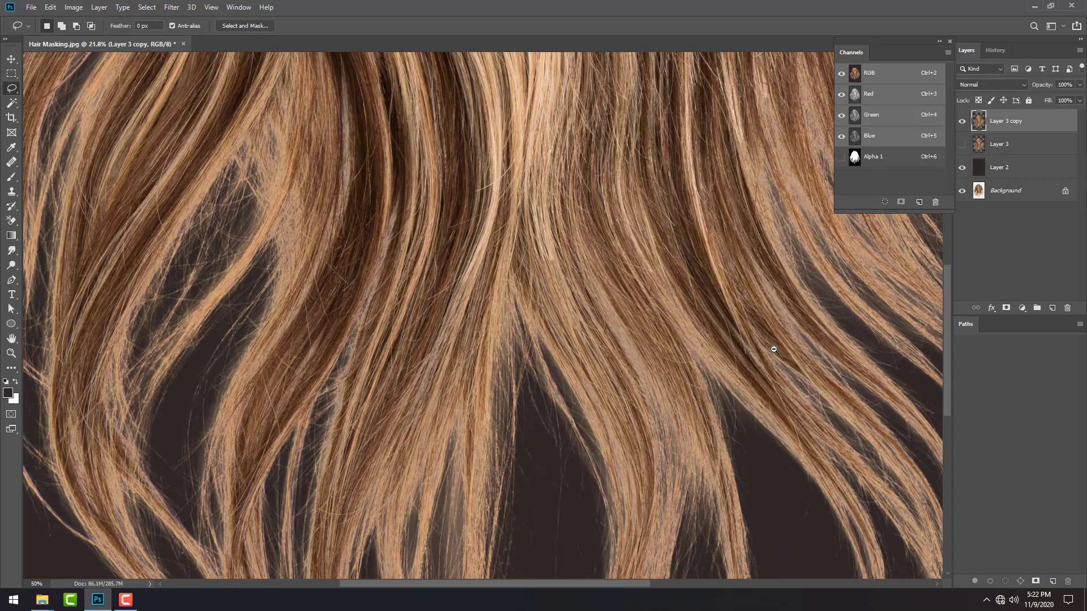
pyautogui.scroll(-2, 876, 257)
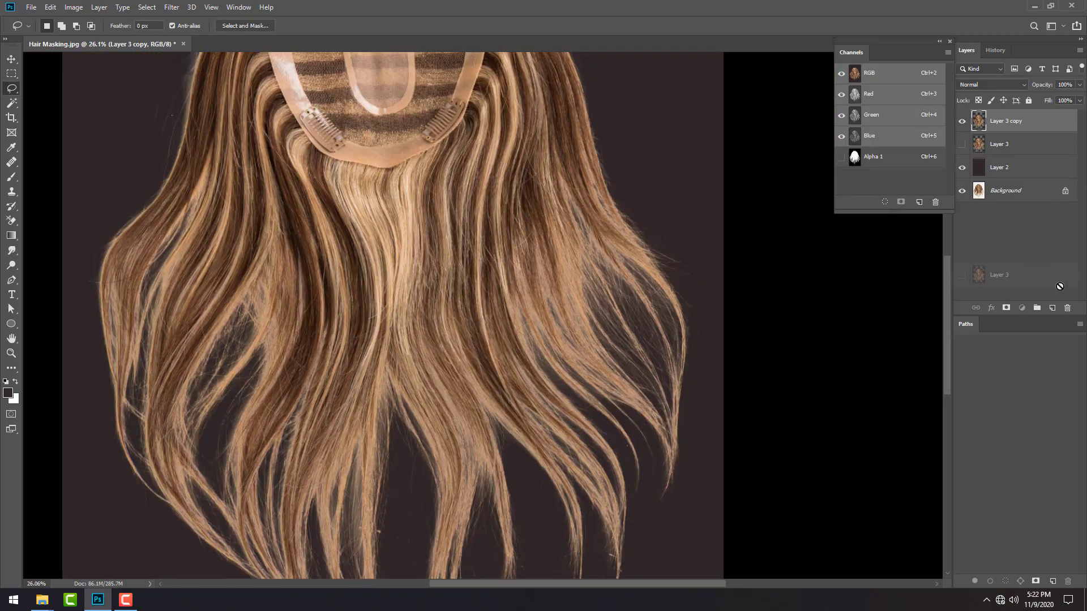
pyautogui.scroll(1, 561, 250)
pyautogui.scroll(2, 627, 267)
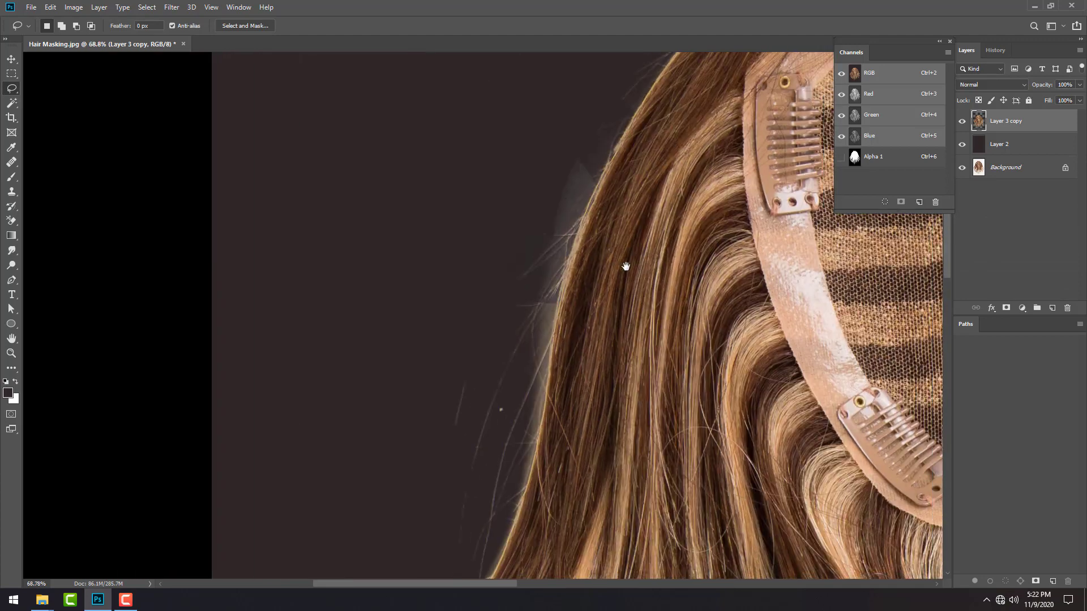
pyautogui.scroll(-1, 627, 272)
pyautogui.scroll(1, 624, 219)
pyautogui.scroll(-2, 622, 238)
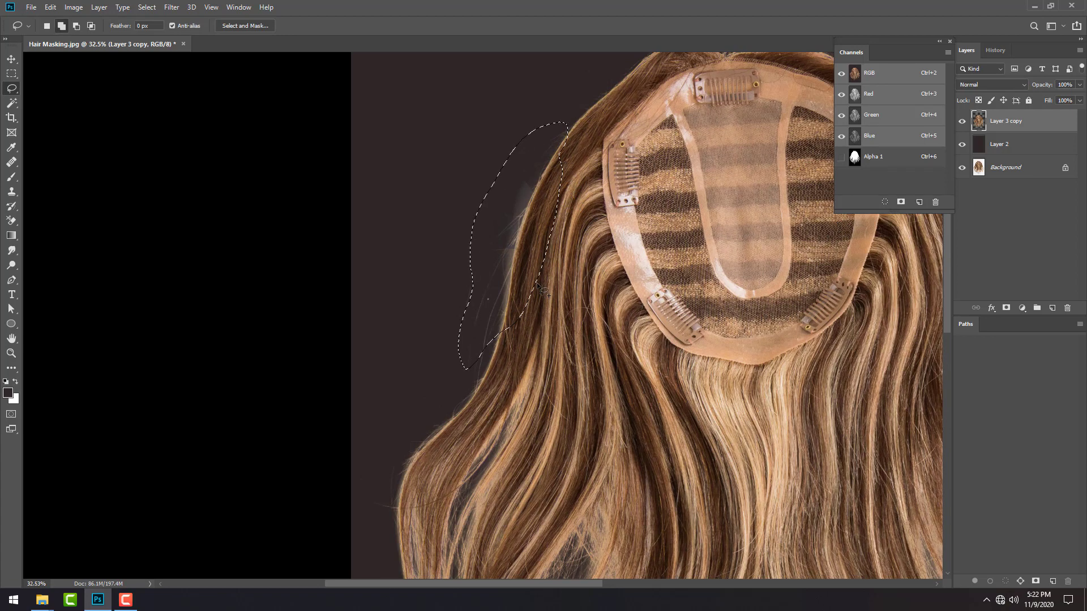
# Step: Extend the selection around the halo on the hair's left edge
pyautogui.moveTo(544, 292); pyautogui.dragTo(466, 390)
pyautogui.scroll(2, 566, 284)
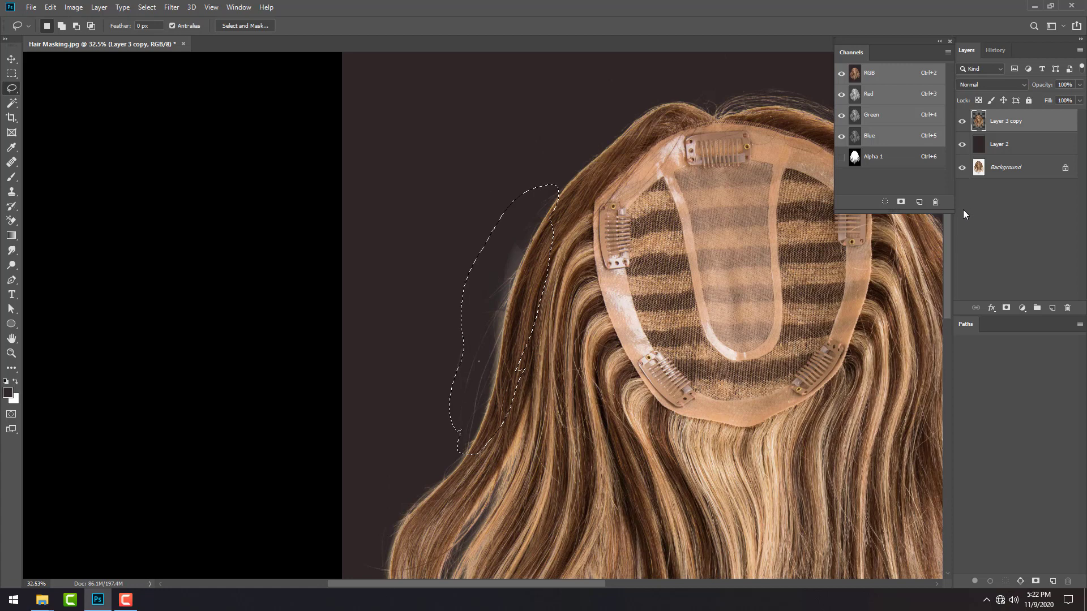
pyautogui.scroll(-2, 750, 273)
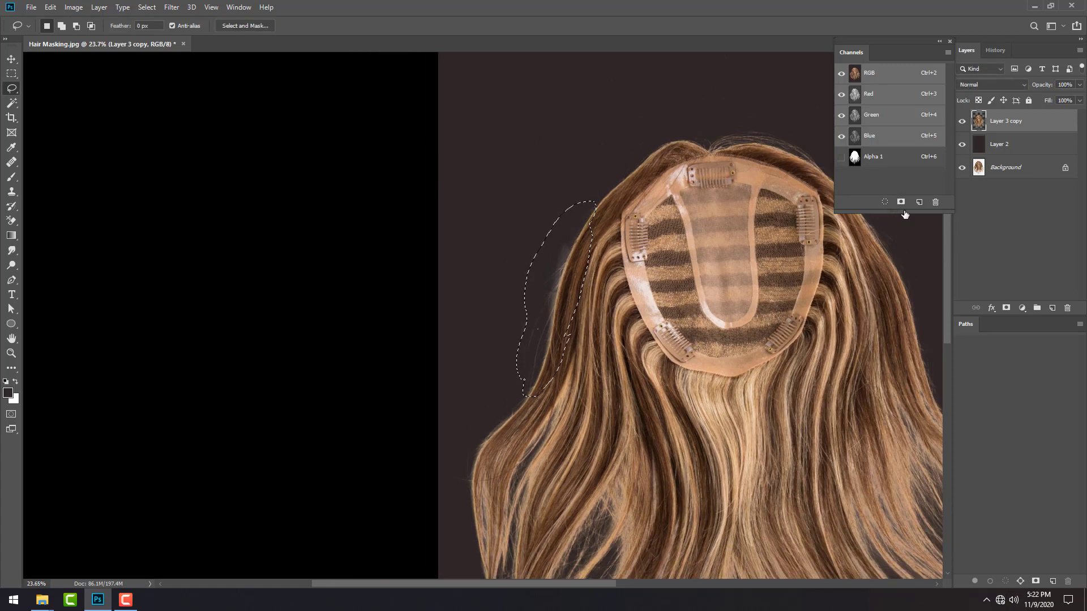
# Step: Save the selection as a new Alpha 2 channel, inspect it, then remove it
pyautogui.click(145, 8)
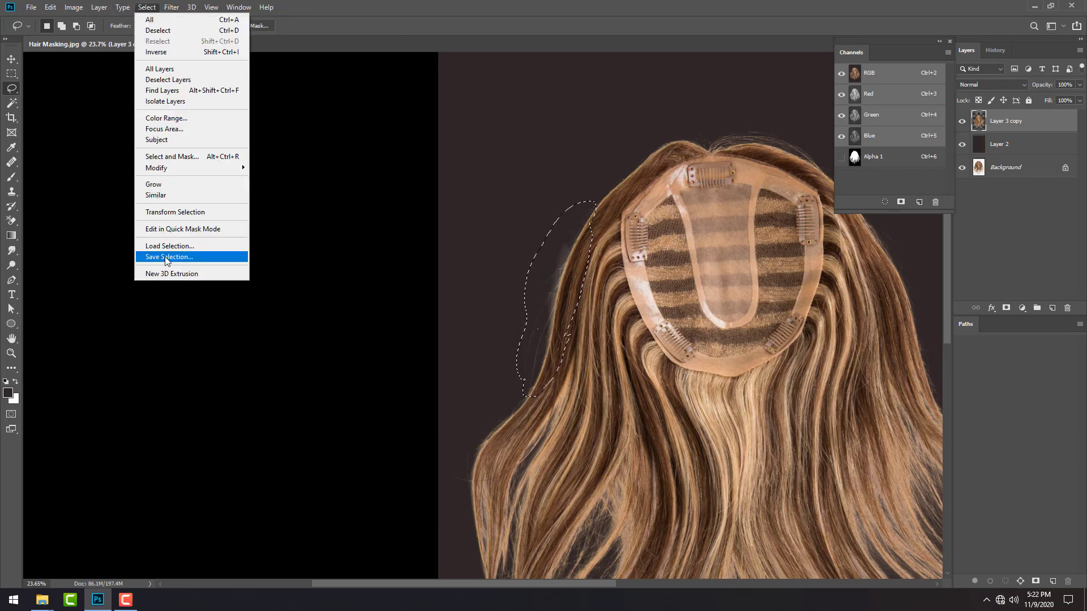
pyautogui.click(167, 258)
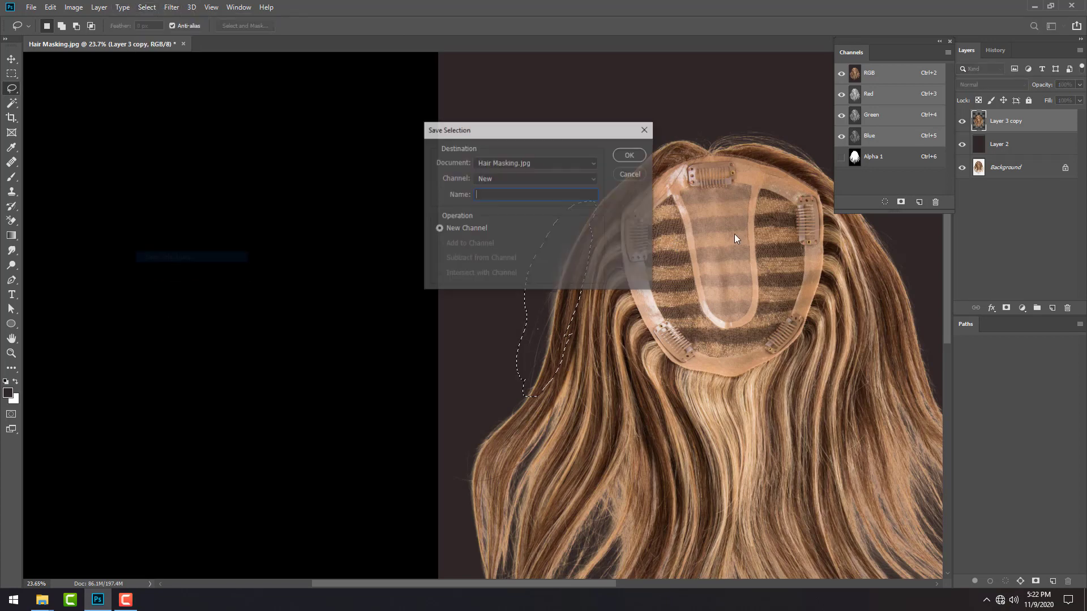
pyautogui.click(639, 159)
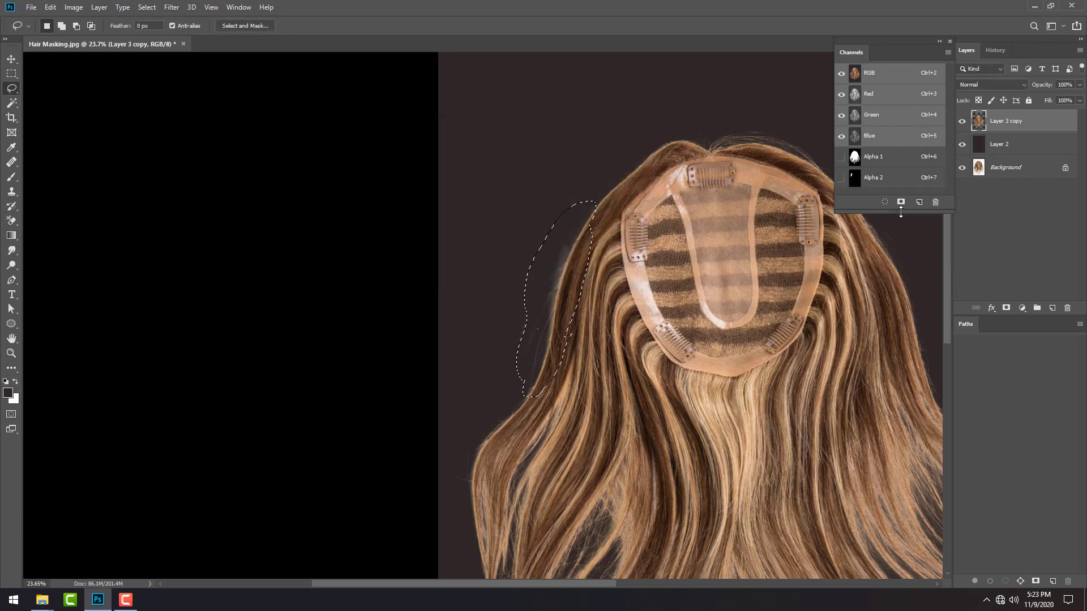
pyautogui.click(878, 179)
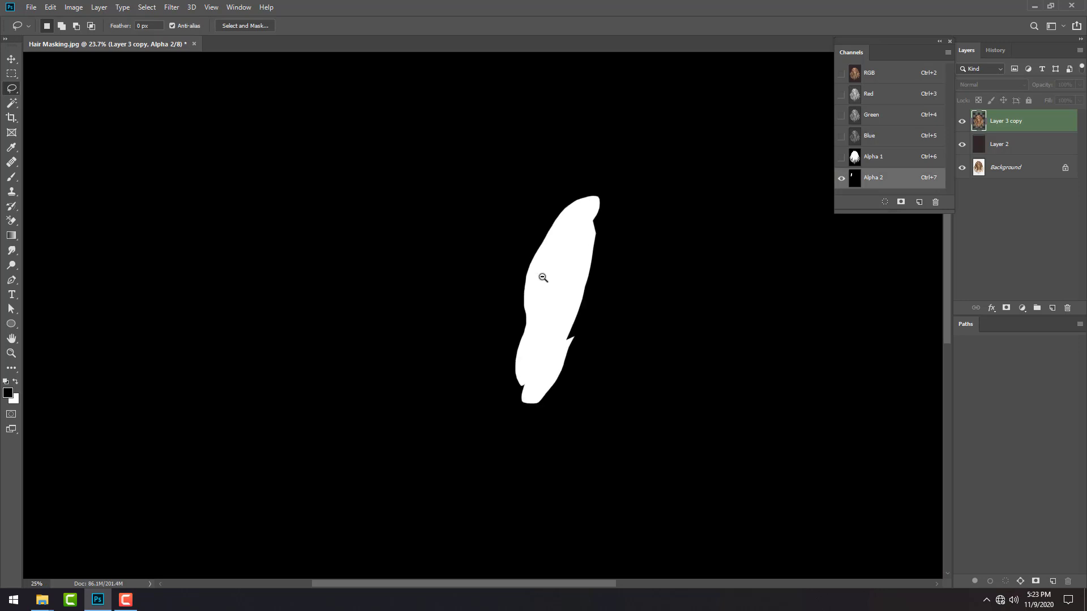
pyautogui.scroll(1, 544, 281)
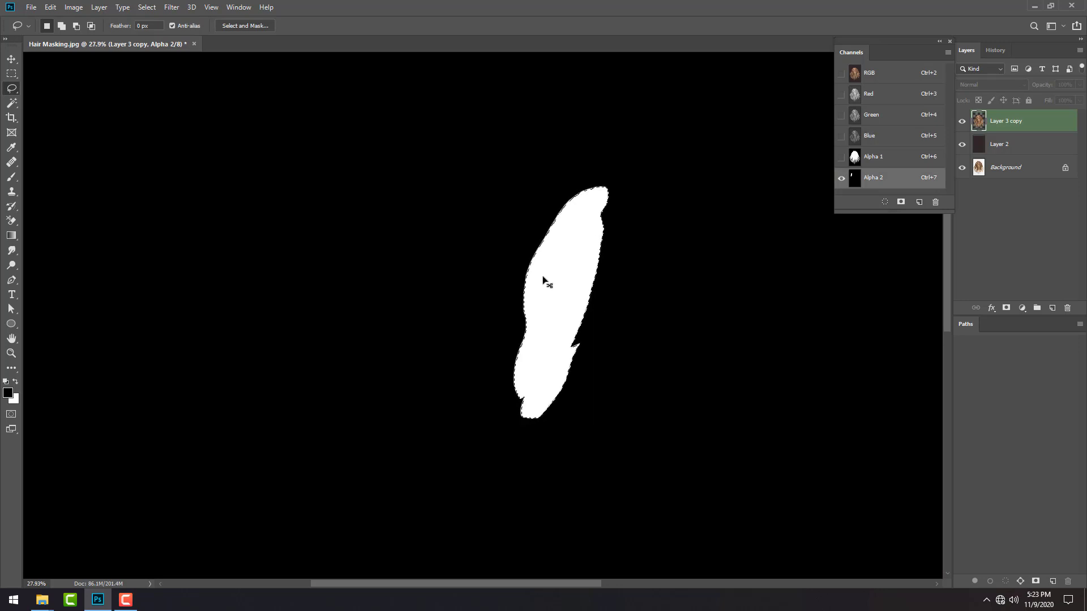
pyautogui.hotkey('ctrl', 'z')
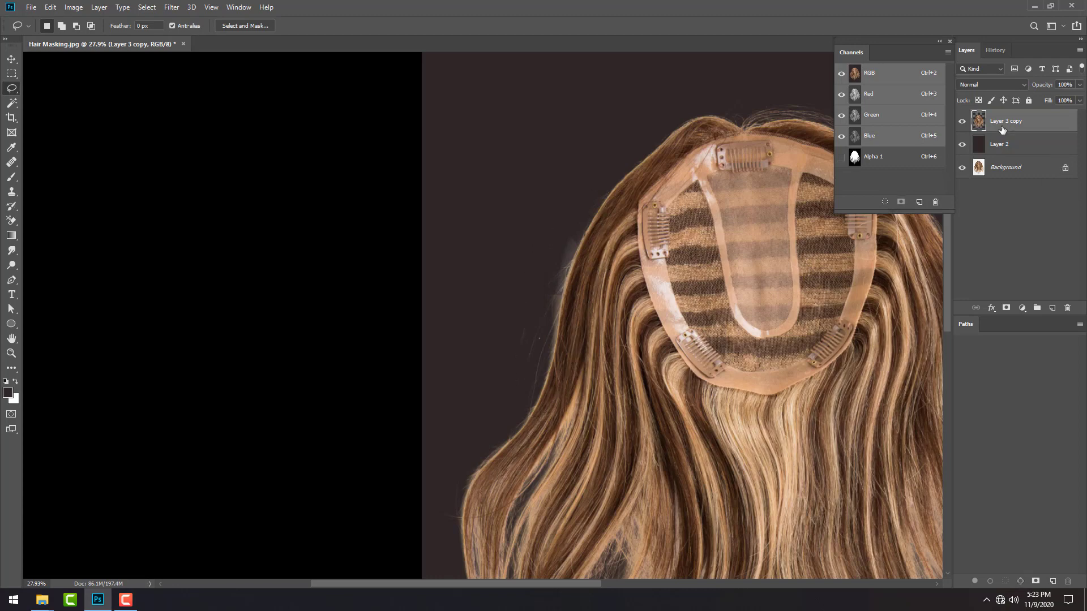
# Step: Load the hair mask as a 1-pixel feathered, inverted selection and set a smaller Eraser at 50% opacity
pyautogui.scroll(1, 620, 306)
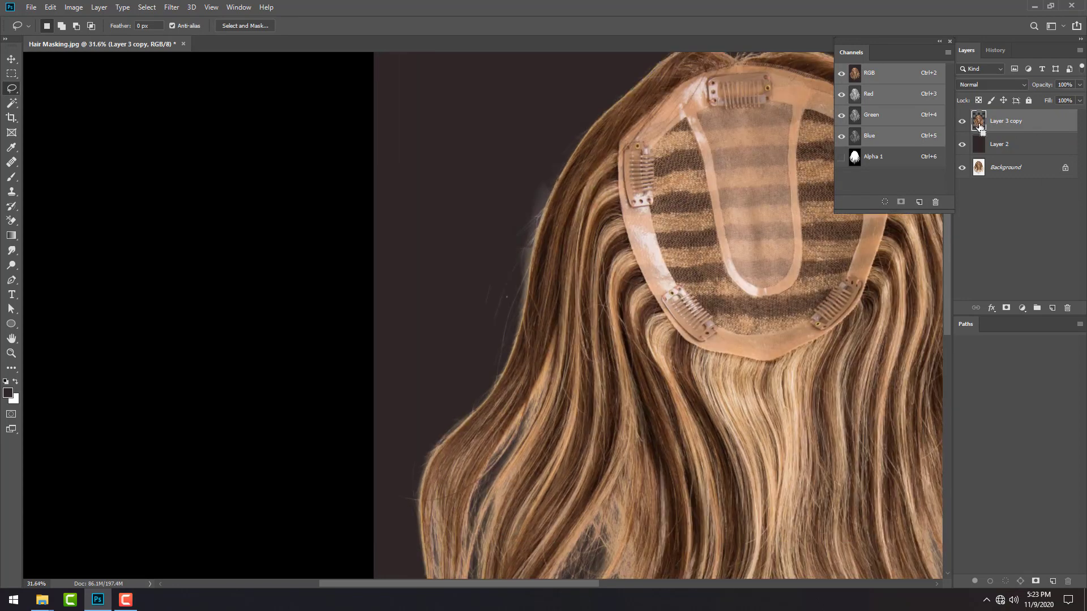
pyautogui.keyDown('ctrl'); pyautogui.click(979, 121); pyautogui.keyUp('ctrl')
pyautogui.hotkey('shift', 'F6')
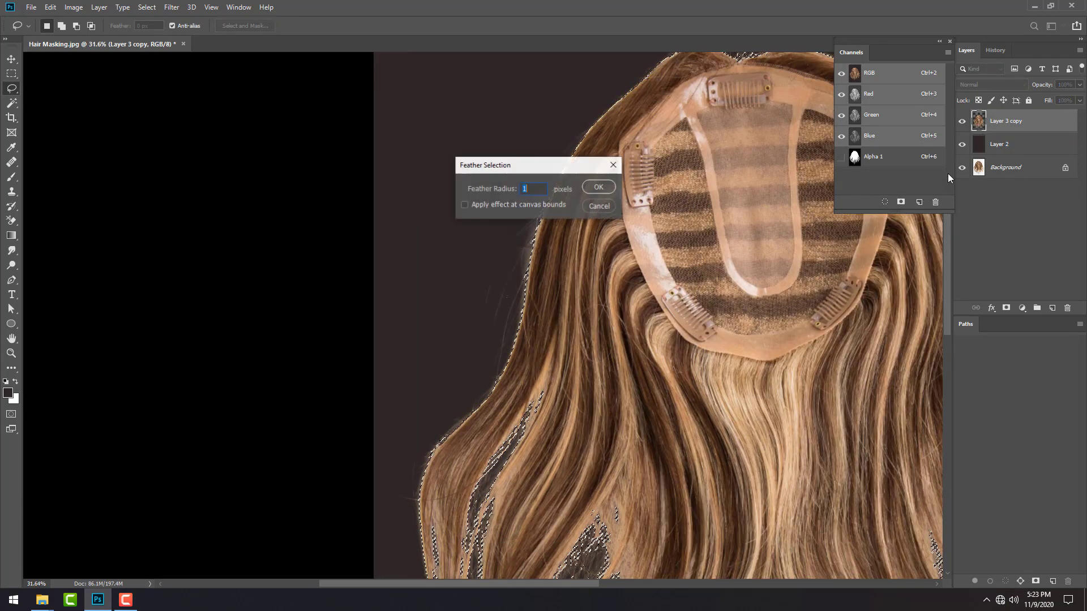
pyautogui.press('Return')
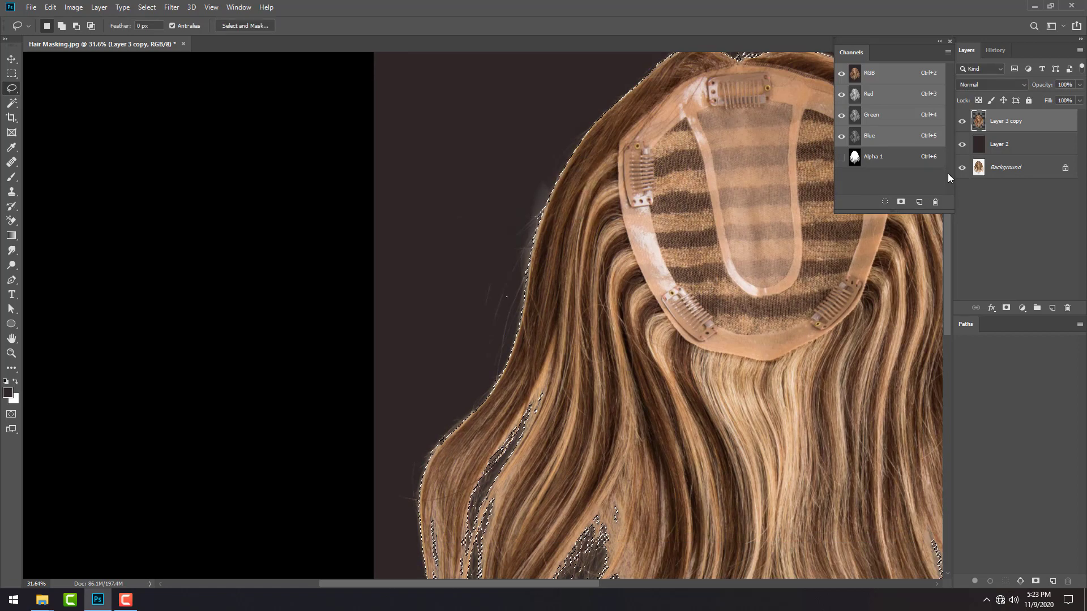
pyautogui.hotkey('ctrl', 'shift', 'i')
pyautogui.press('e')
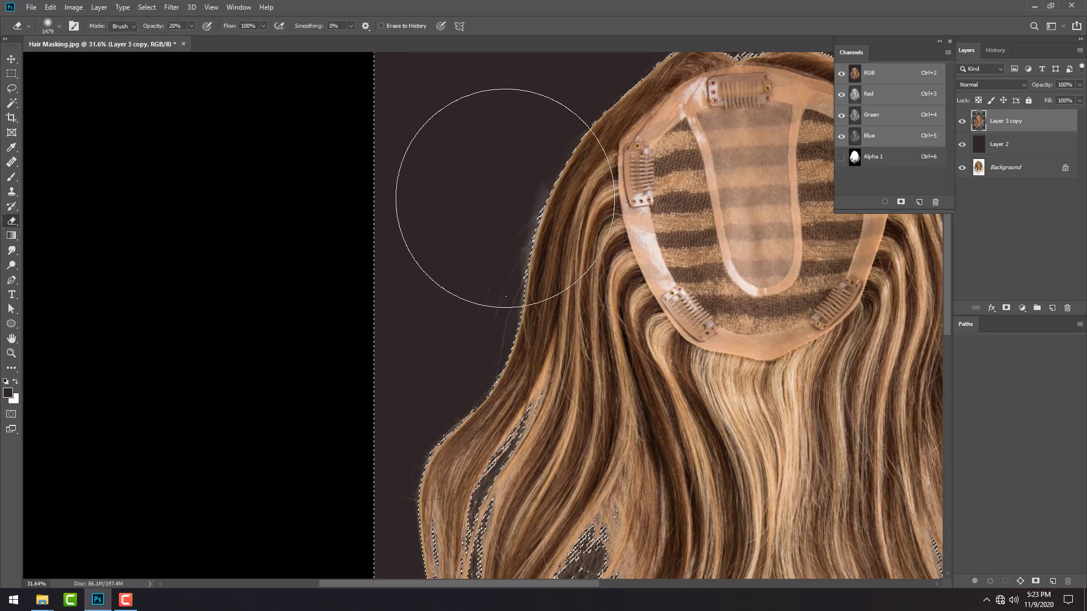
pyautogui.press('[')
pyautogui.press('[')
pyautogui.press('[')
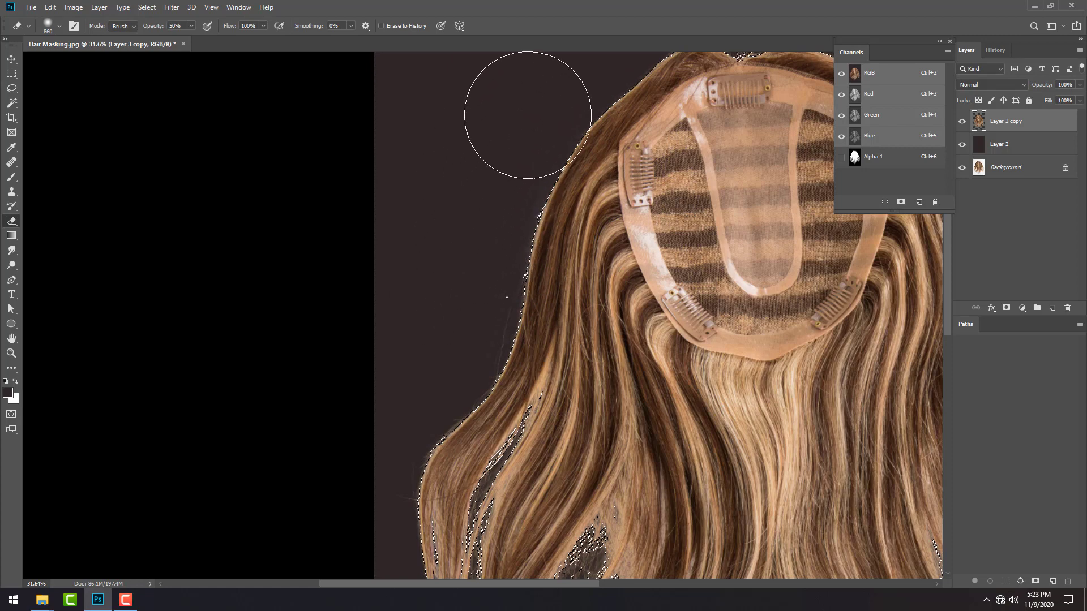
pyautogui.press('5')
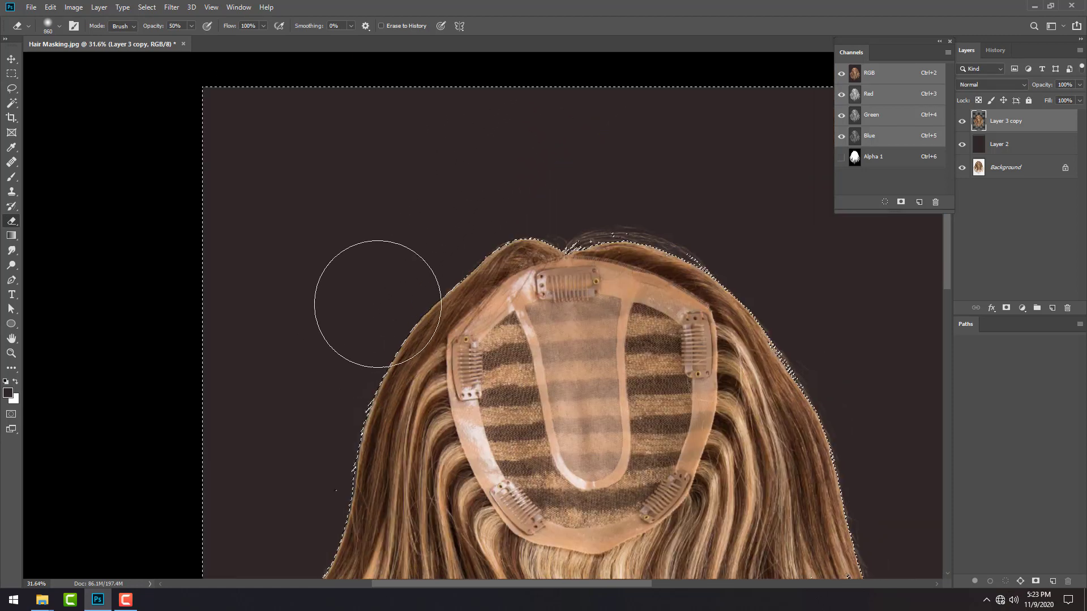
# Step: Erase the faint halo above the hair and move along the hair tips
pyautogui.moveTo(529, 92); pyautogui.dragTo(375, 291)
pyautogui.scroll(3, 594, 180)
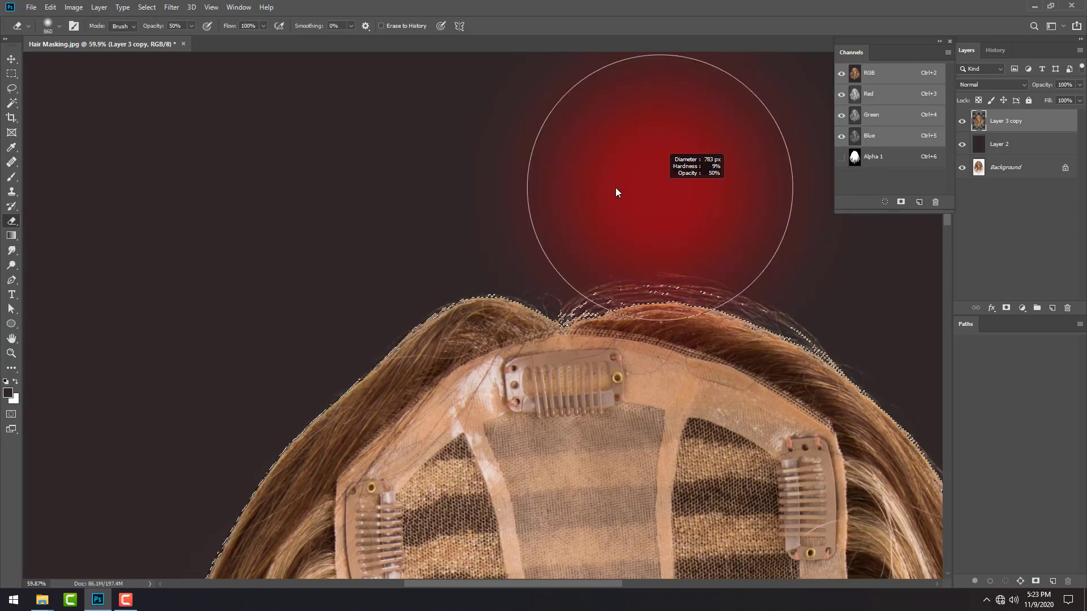
pyautogui.moveTo(616, 189); pyautogui.dragTo(566, 189)
pyautogui.moveTo(663, 147)
pyautogui.mouseDown()
pyautogui.moveTo(401, 135)
pyautogui.moveTo(282, 101)
pyautogui.mouseUp()
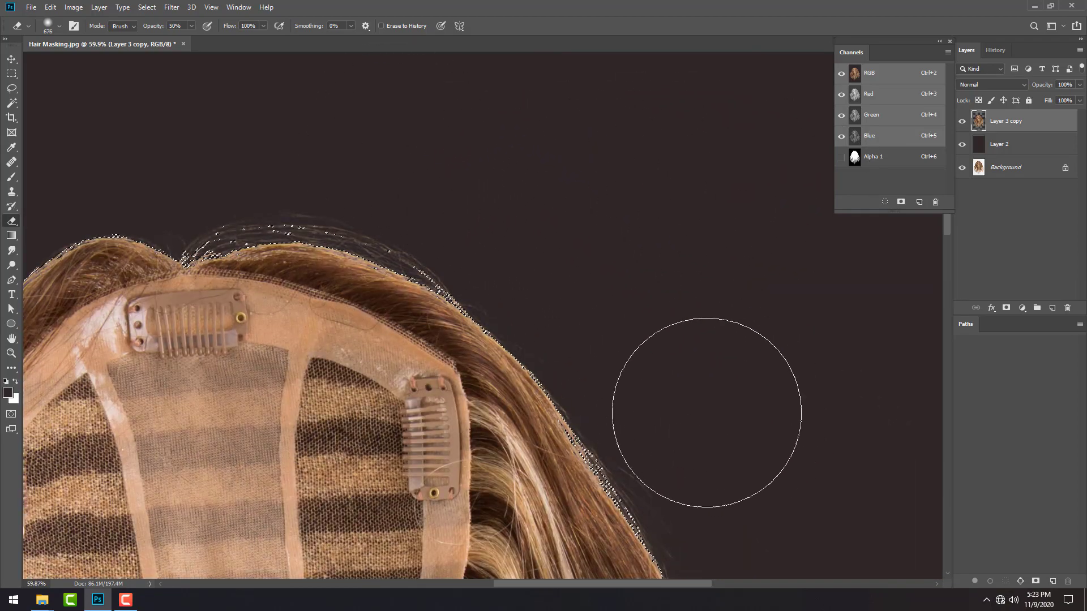
pyautogui.moveTo(706, 407)
pyautogui.mouseDown()
pyautogui.moveTo(657, 289)
pyautogui.moveTo(634, 284)
pyautogui.mouseUp()
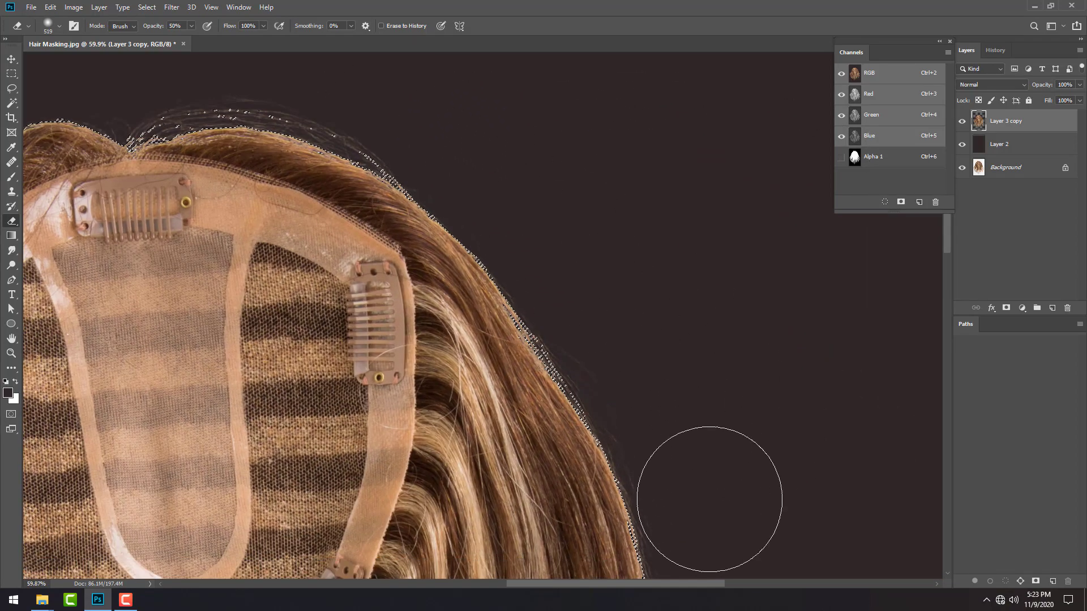
pyautogui.moveTo(708, 497); pyautogui.dragTo(622, 194)
pyautogui.moveTo(675, 424); pyautogui.dragTo(650, 223)
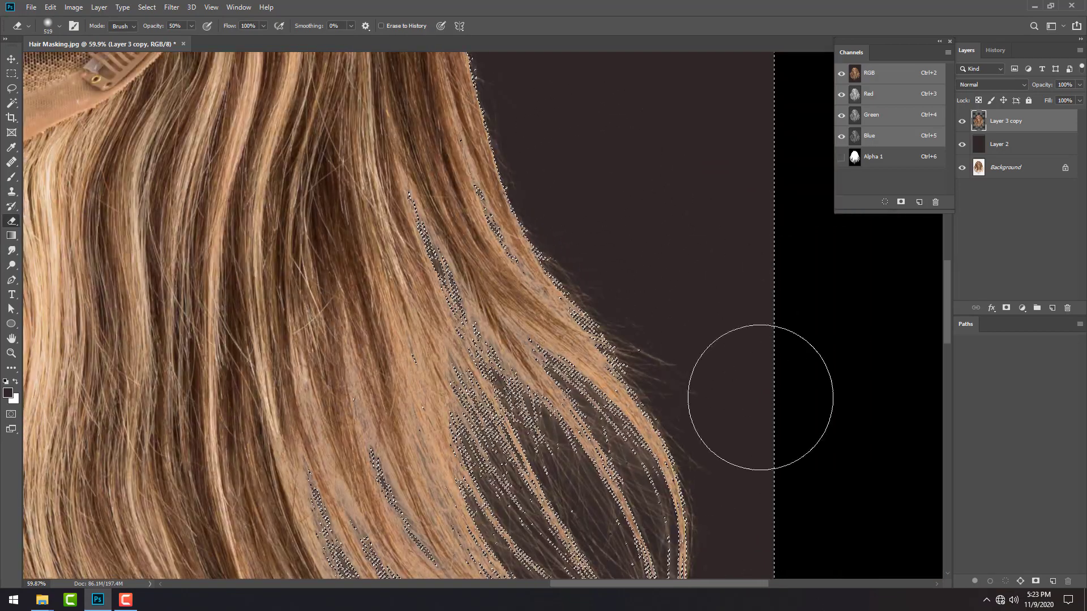
pyautogui.scroll(-2, 721, 374)
pyautogui.moveTo(720, 374); pyautogui.dragTo(683, 110)
pyautogui.moveTo(711, 367); pyautogui.dragTo(701, 157)
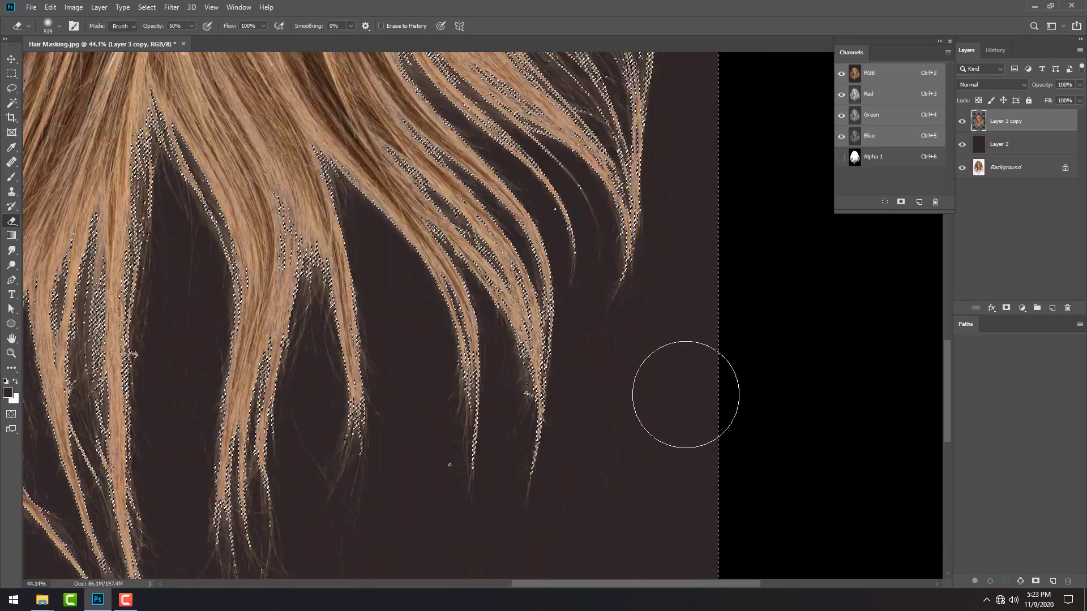
pyautogui.moveTo(644, 310); pyautogui.dragTo(678, 121)
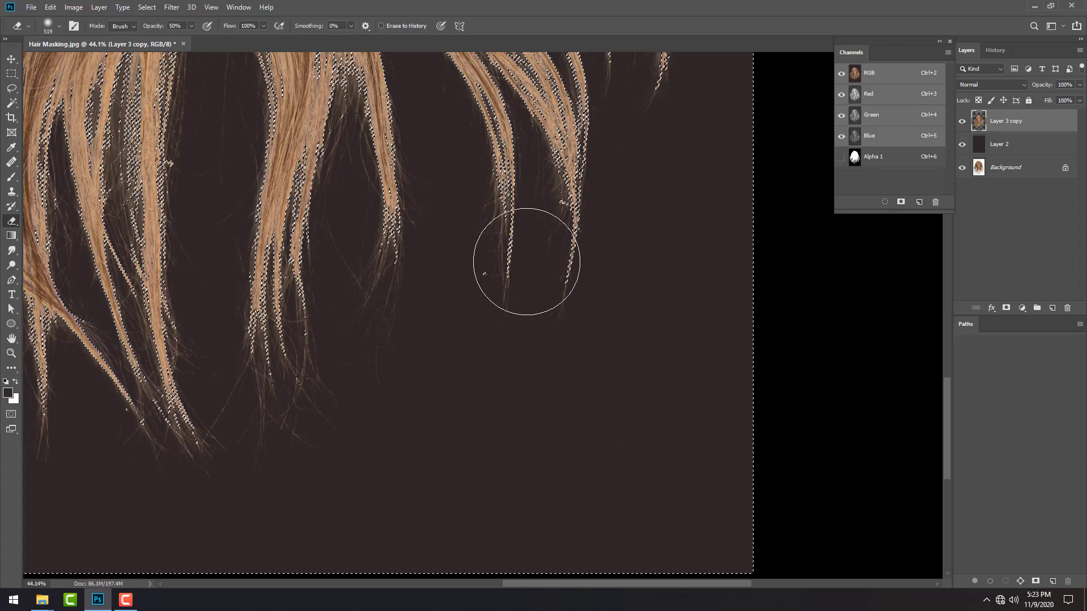
pyautogui.moveTo(445, 457); pyautogui.dragTo(647, 403)
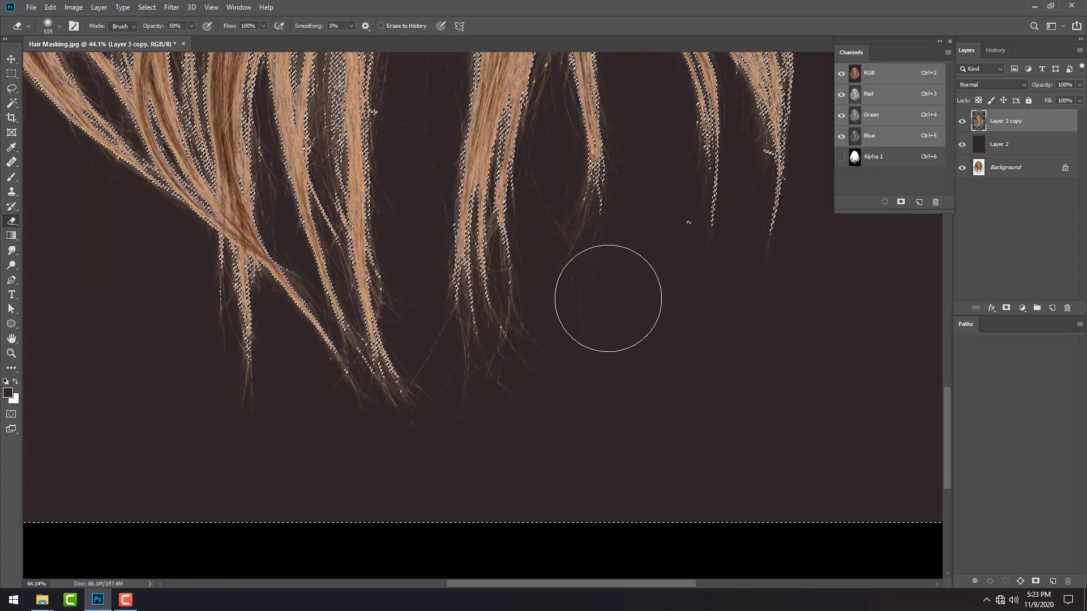
# Step: With a smaller eraser, dab background haze below the strands, undo a bad dab, and check the left edge
pyautogui.press('[')
pyautogui.press('[')
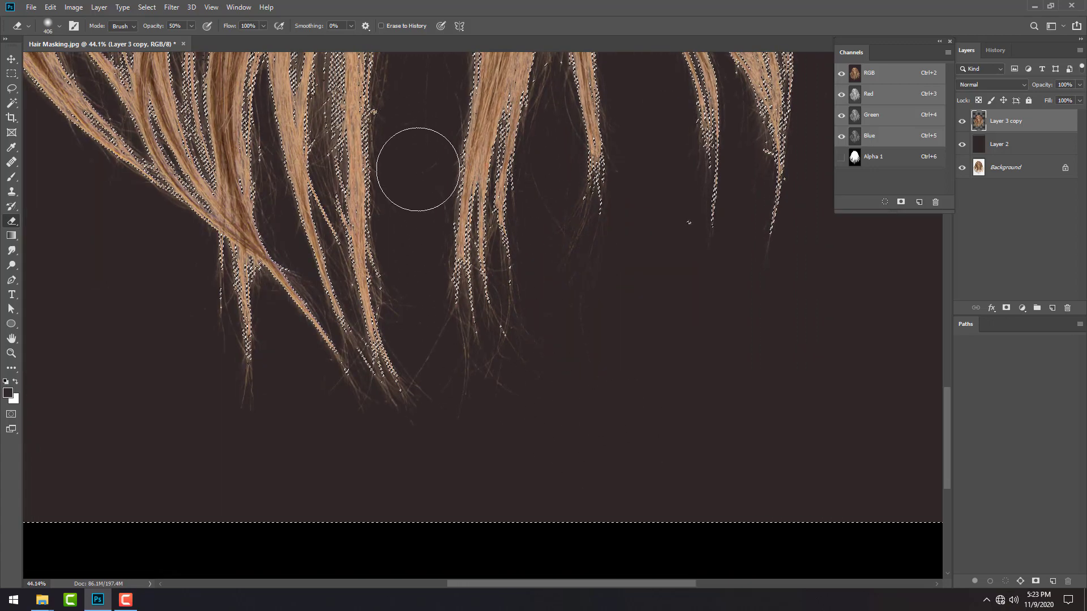
pyautogui.scroll(1, 759, 507)
pyautogui.hscroll(-5, 679, 506)
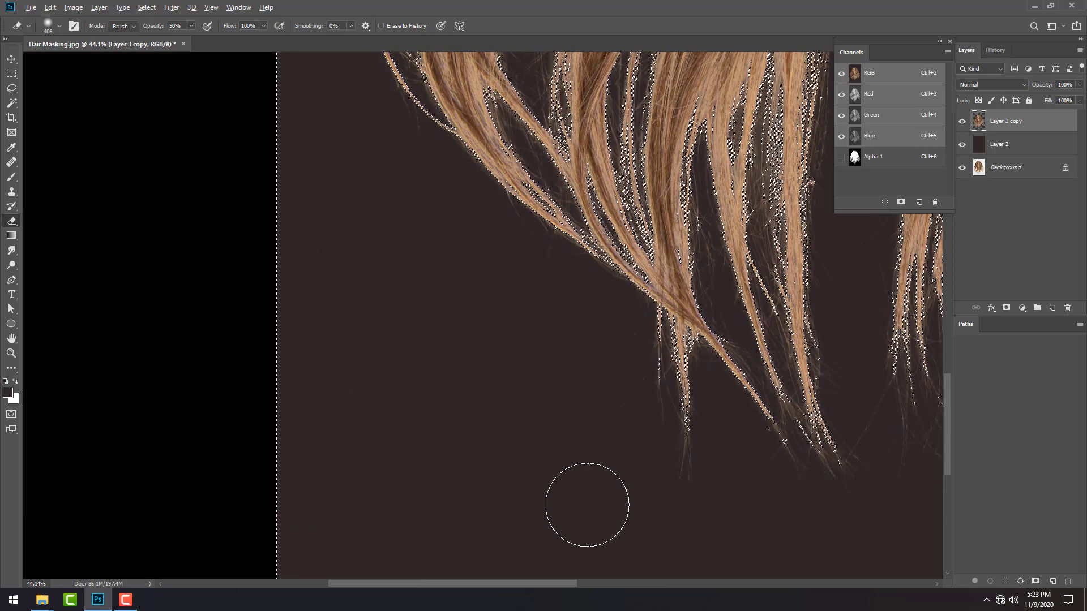
pyautogui.click(586, 505)
pyautogui.hotkey('ctrl', 'z')
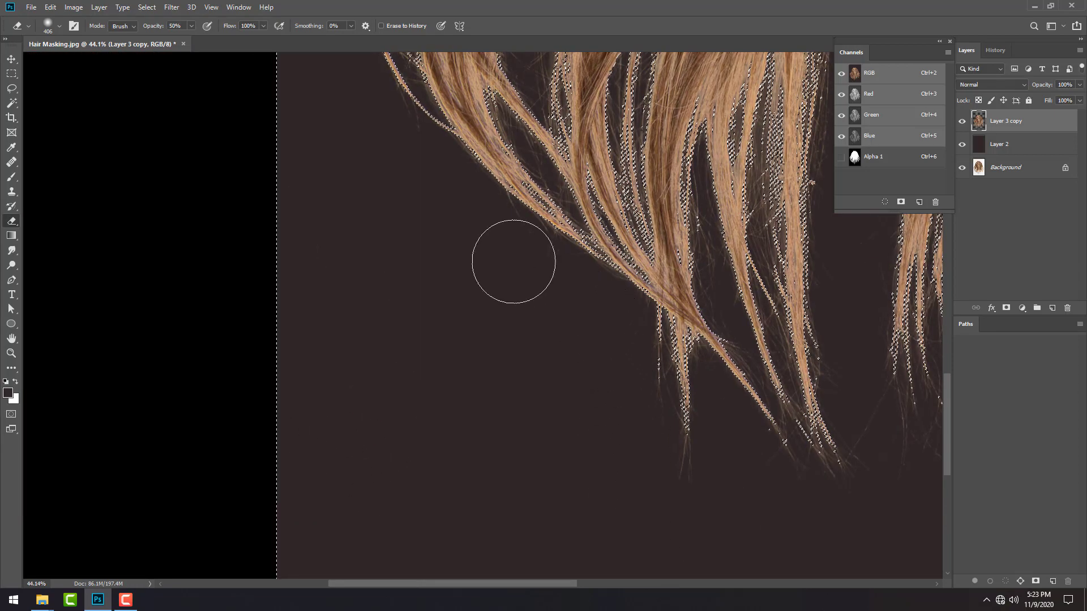
pyautogui.scroll(2, 655, 586)
pyautogui.hscroll(10, 505, 457)
pyautogui.hscroll(-2, 502, 437)
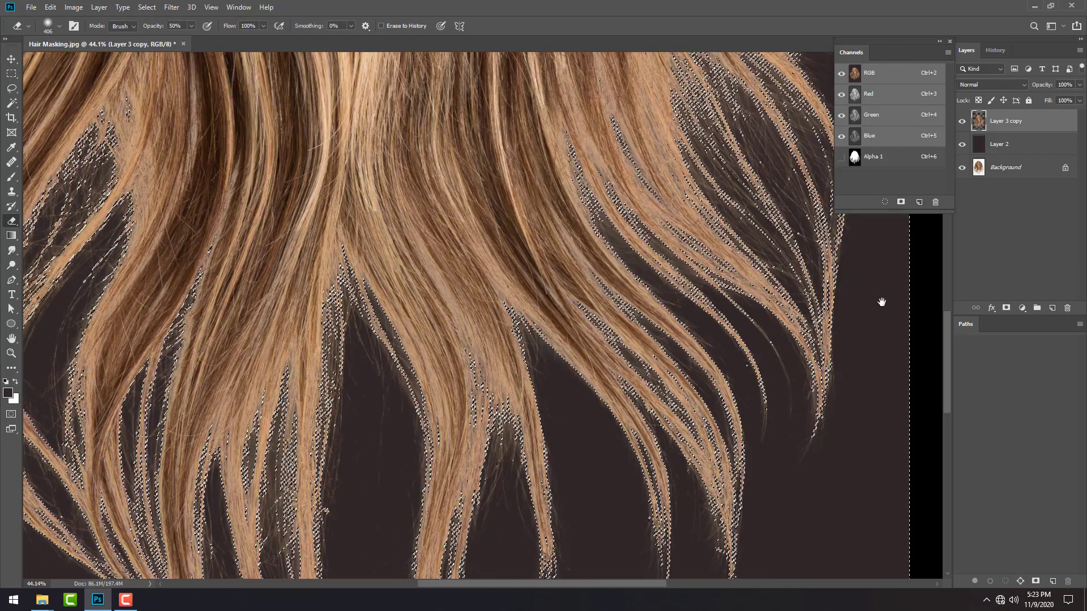
pyautogui.hscroll(-8, 453, 397)
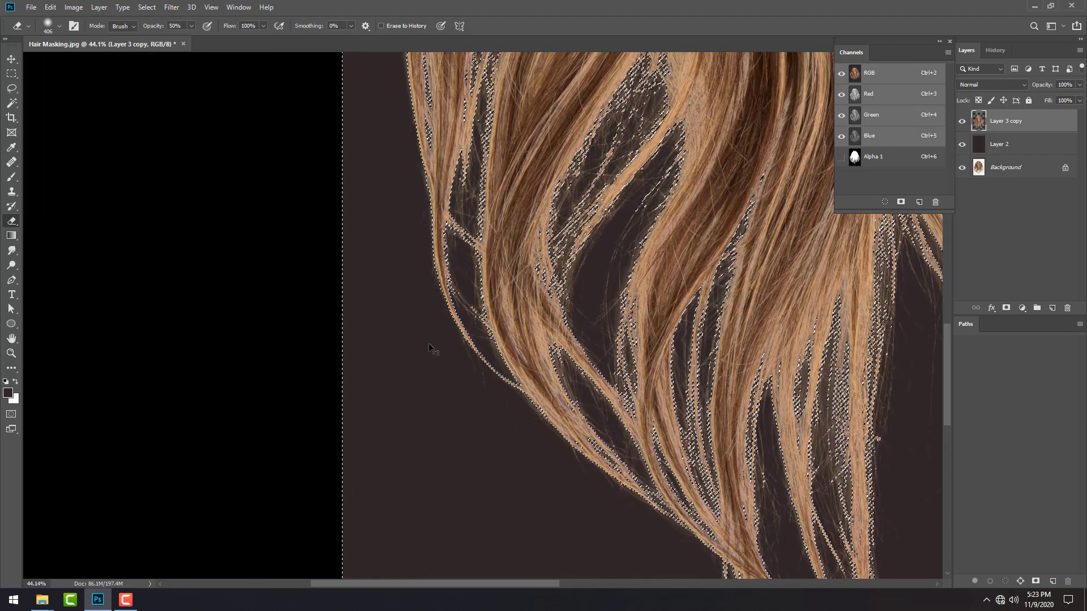
pyautogui.moveTo(442, 389); pyautogui.dragTo(468, 481)
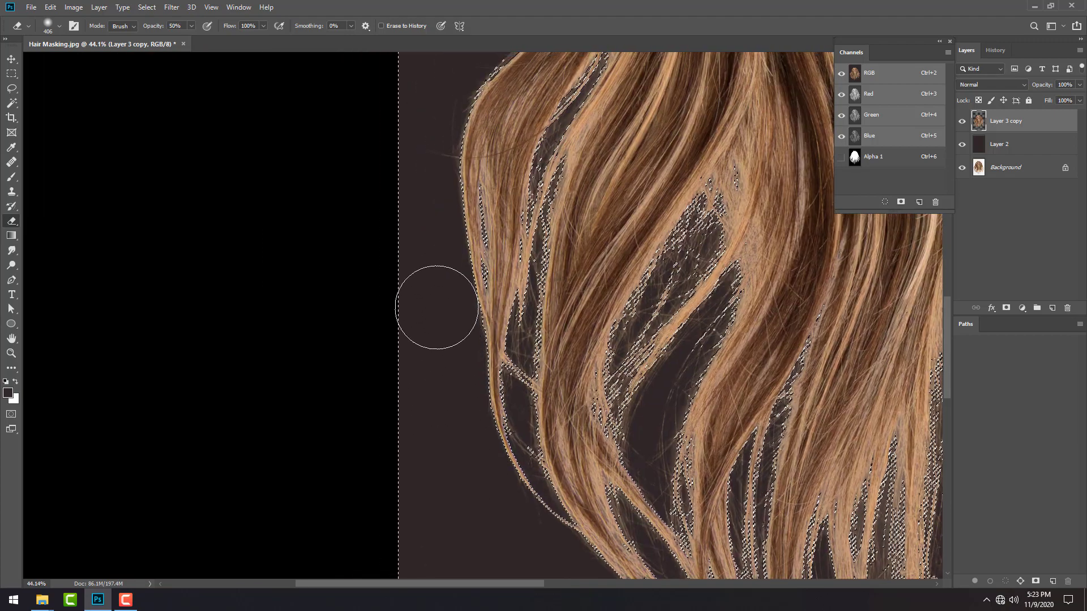
pyautogui.moveTo(435, 307); pyautogui.dragTo(388, 62)
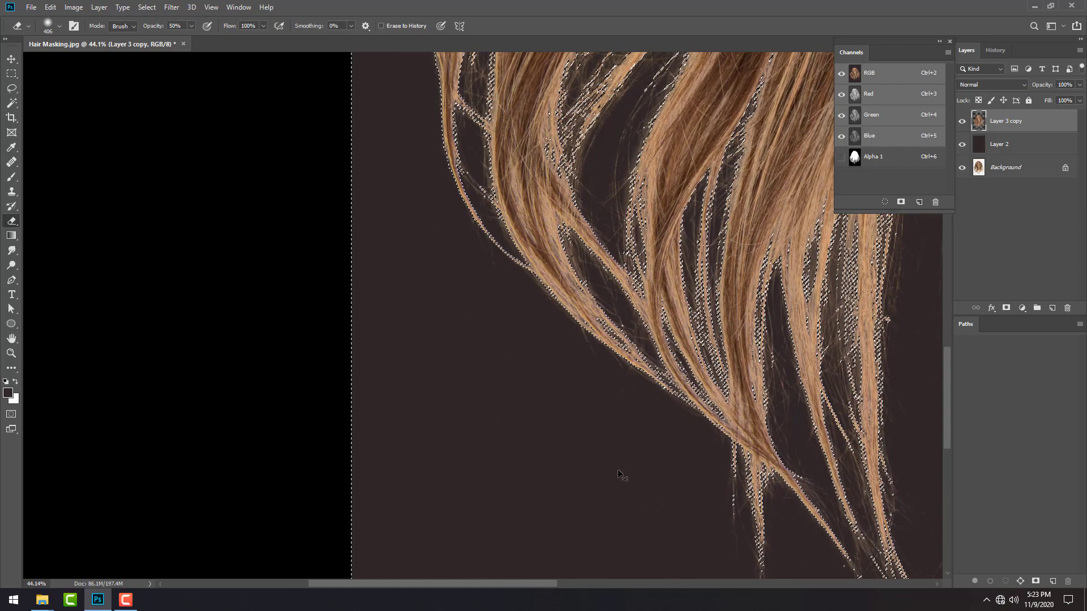
pyautogui.moveTo(468, 154); pyautogui.dragTo(515, 485)
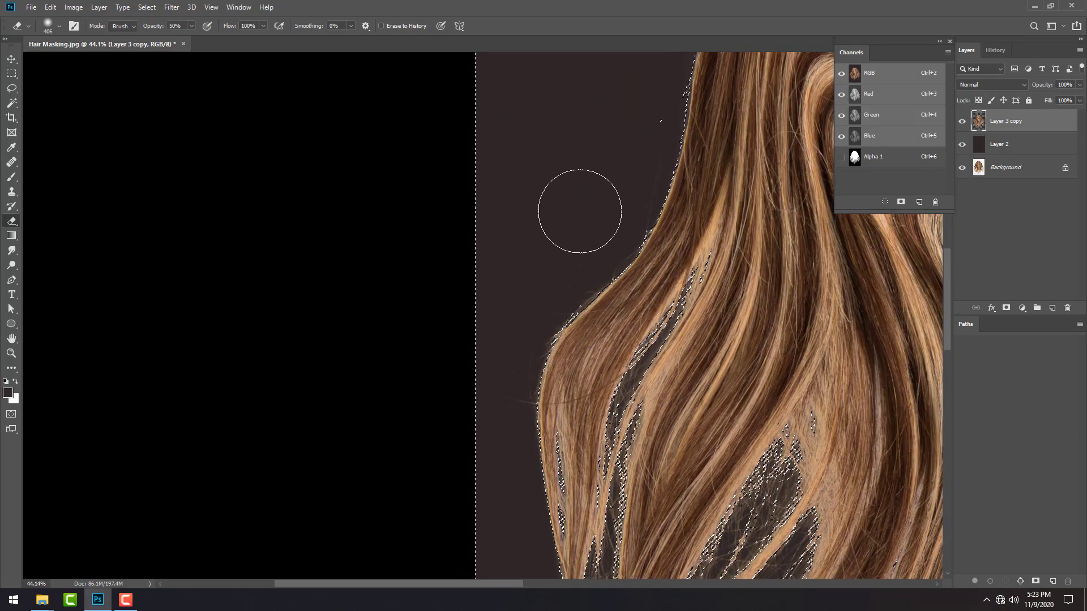
pyautogui.moveTo(580, 211); pyautogui.dragTo(460, 427)
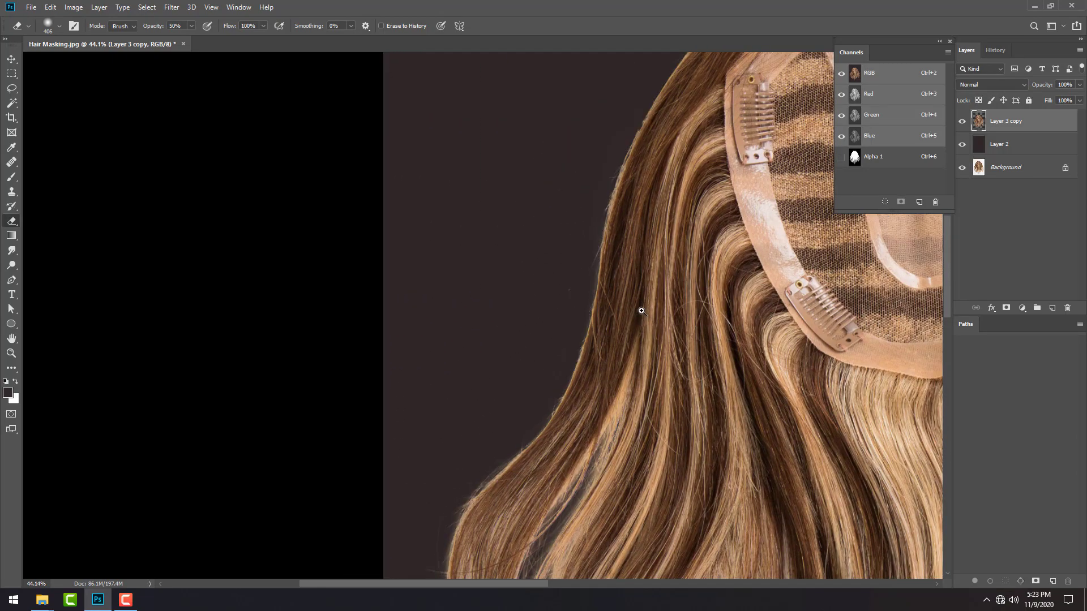
pyautogui.moveTo(642, 311)
pyautogui.mouseDown()
pyautogui.moveTo(488, 281)
pyautogui.moveTo(686, 432)
pyautogui.moveTo(677, 325)
pyautogui.moveTo(539, 347)
pyautogui.moveTo(556, 367)
pyautogui.moveTo(729, 369)
pyautogui.moveTo(770, 321)
pyautogui.moveTo(663, 343)
pyautogui.mouseUp()
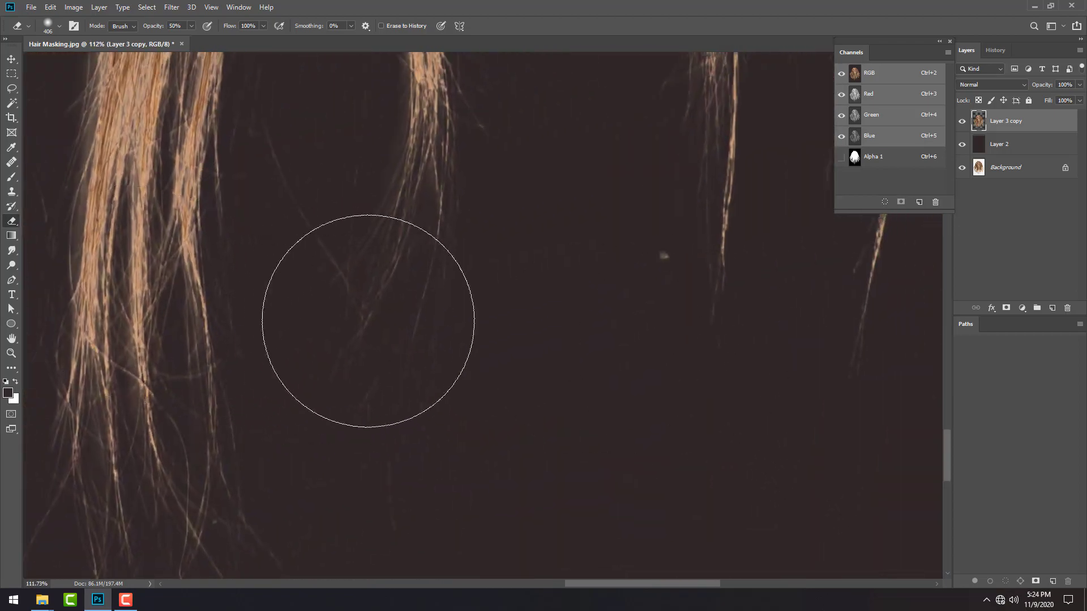
# Step: Shrink the Eraser to 125 px and work over stray specks between the hair ends
pyautogui.press('[')
pyautogui.press('[')
pyautogui.press('[')
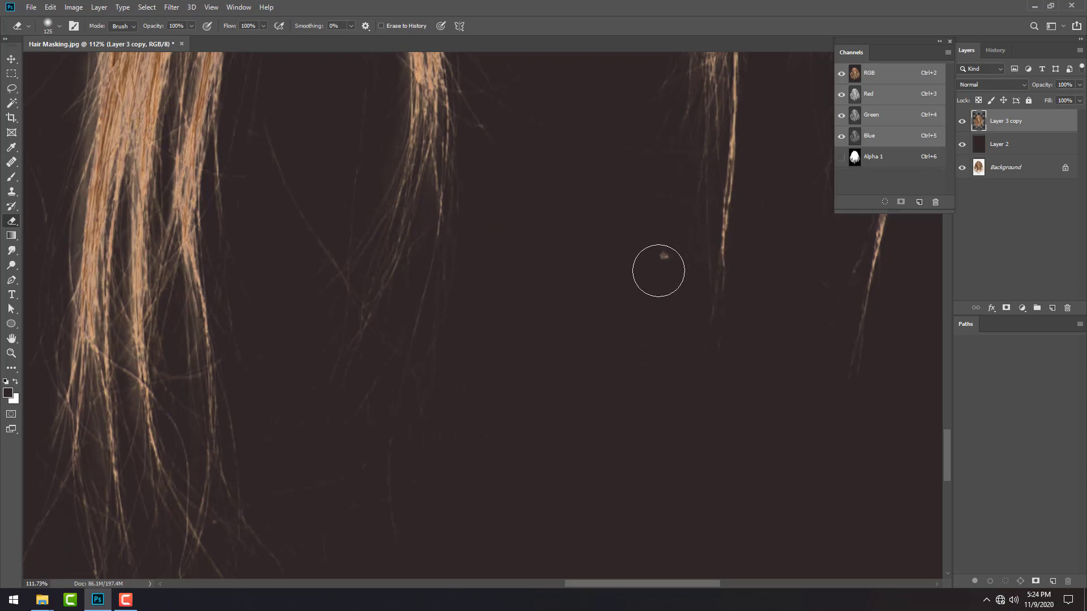
pyautogui.hscroll(3, 649, 385)
pyautogui.scroll(-3, 650, 260)
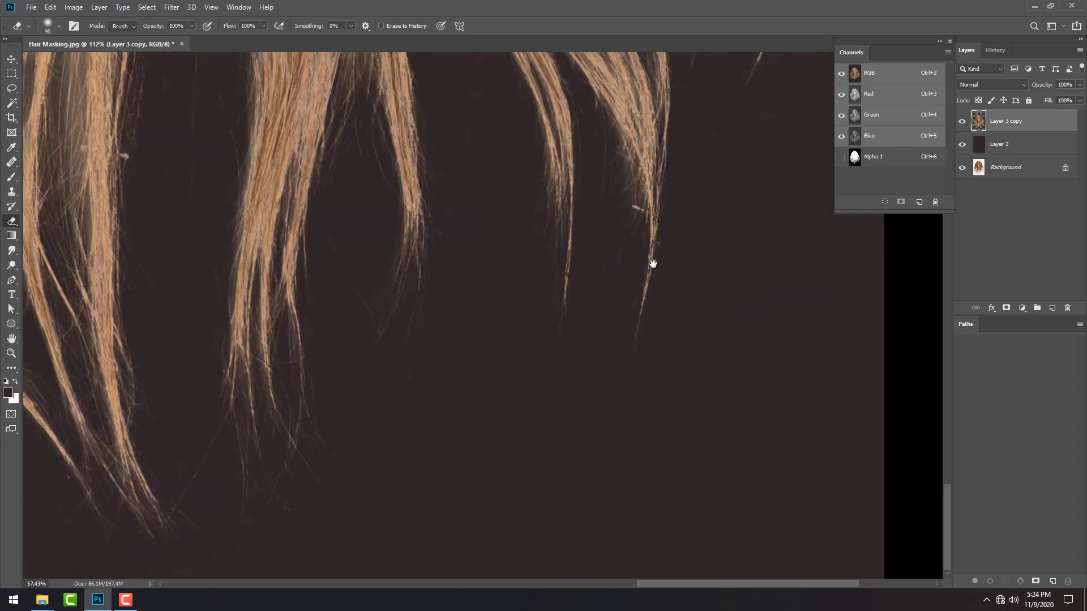
pyautogui.scroll(-3, 571, 295)
pyautogui.scroll(3, 570, 296)
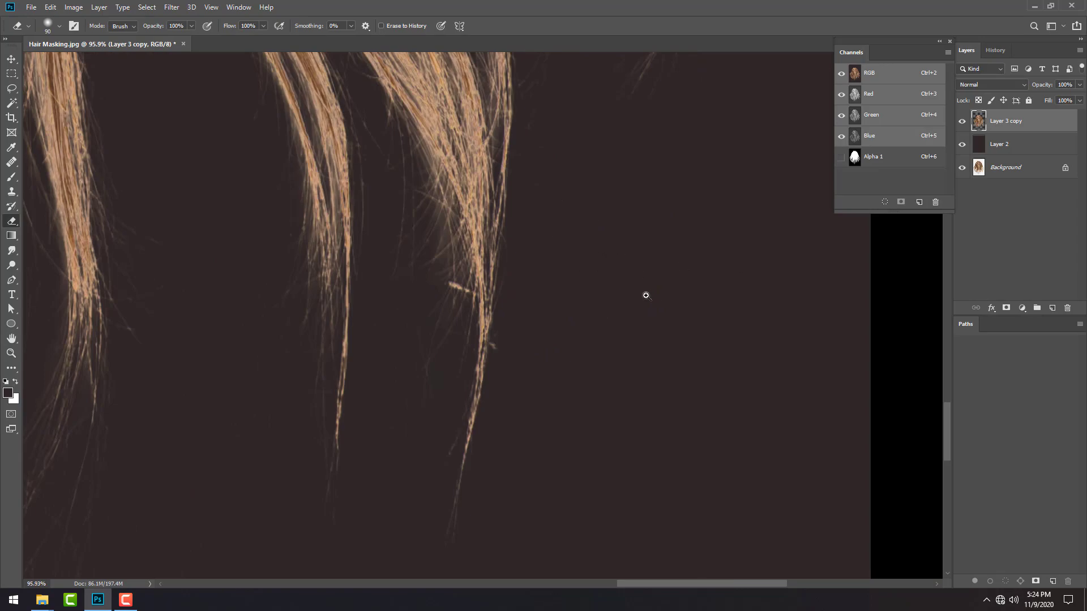
pyautogui.scroll(-3, 646, 296)
pyautogui.scroll(3, 502, 335)
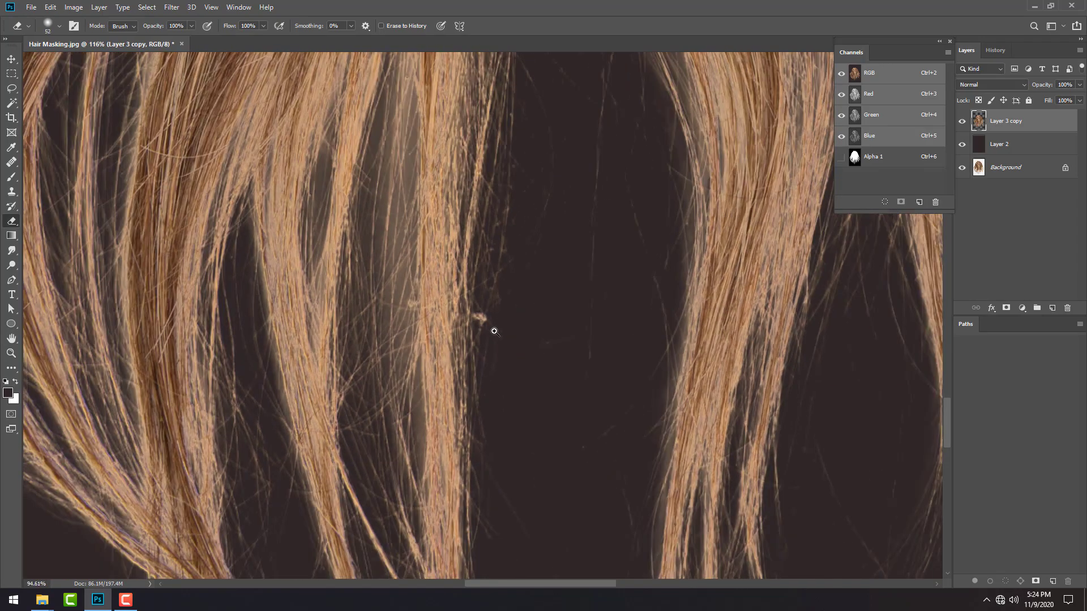
pyautogui.scroll(-3, 494, 331)
# Step: Load the hair layer's outline as a feathered selection, then hide it
pyautogui.keyDown('ctrl'); pyautogui.click(981, 127); pyautogui.keyUp('ctrl')
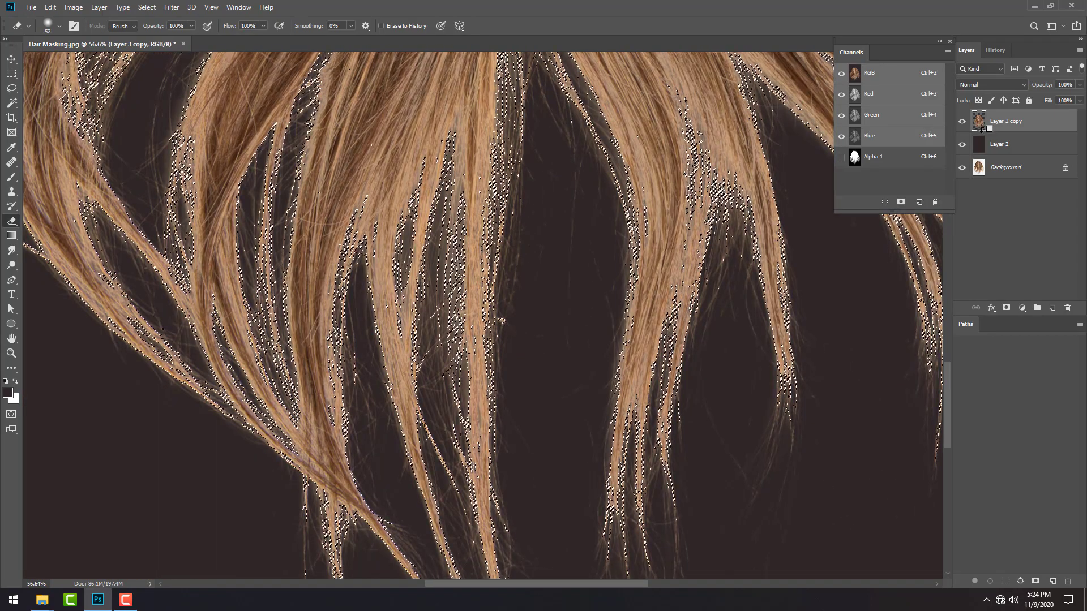
pyautogui.hotkey('shift', 'F6')
pyautogui.press('Return')
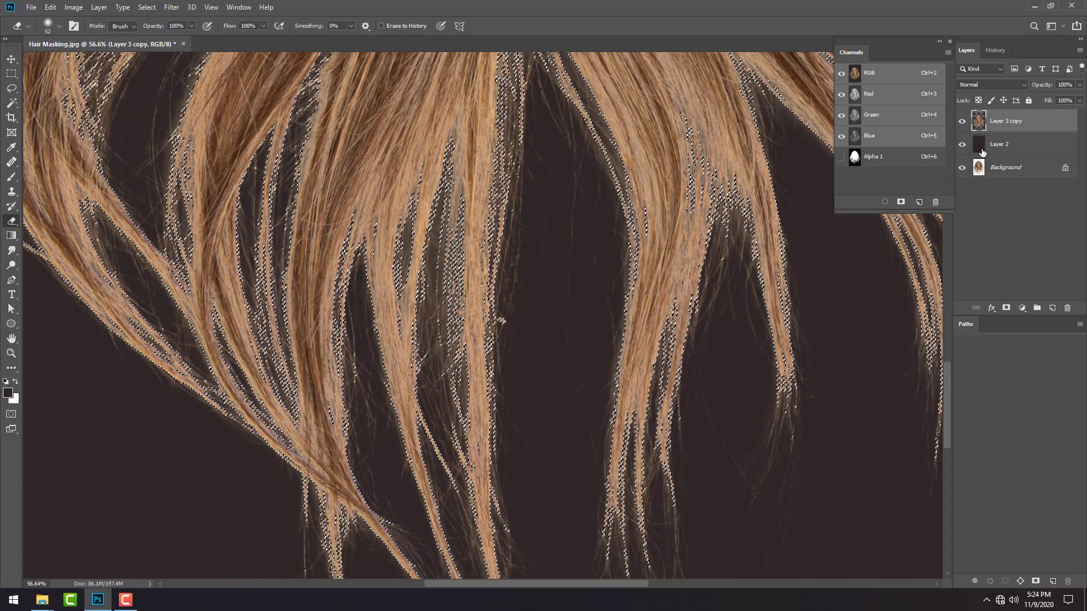
pyautogui.hotkey('ctrl', 'h')
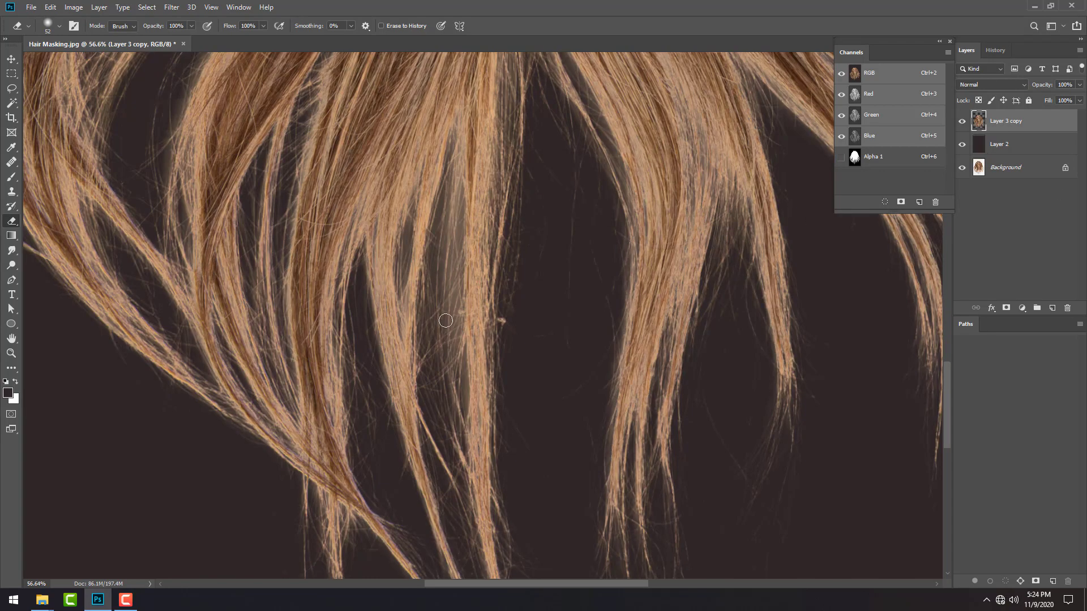
pyautogui.scroll(-5, 445, 320)
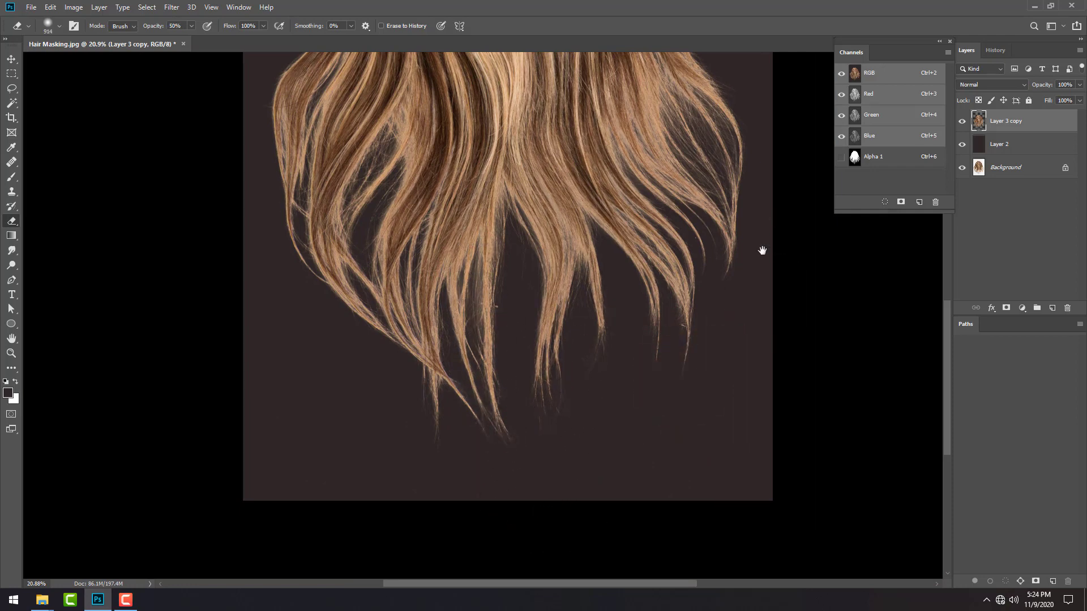
# Step: Lightly erase remaining fringe along the wig's outer edges, from the hair tips up to the top
pyautogui.scroll(5, 636, 336)
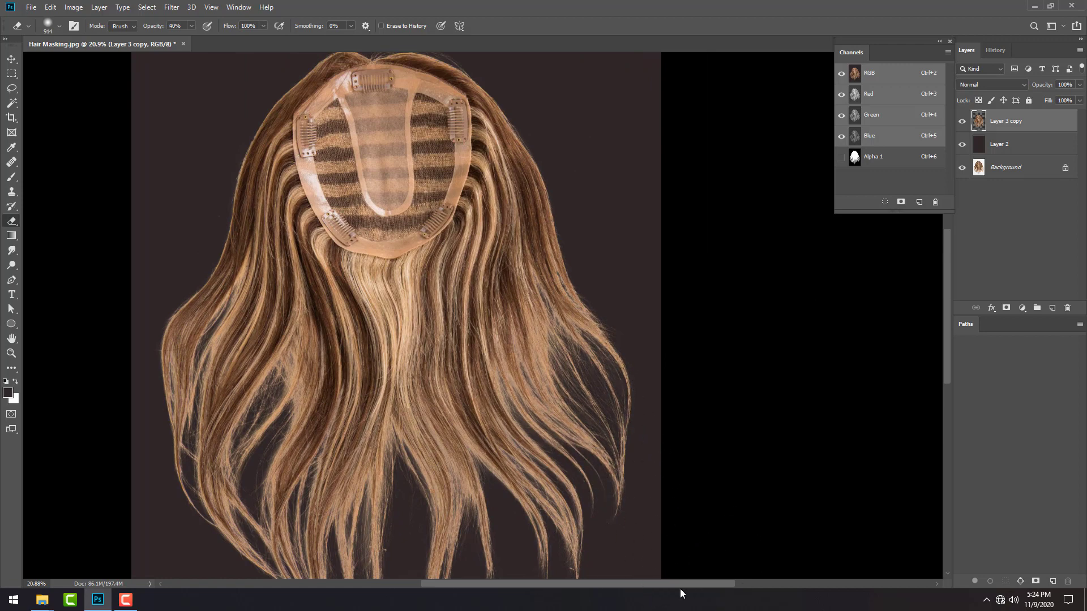
pyautogui.scroll(-5, 493, 264)
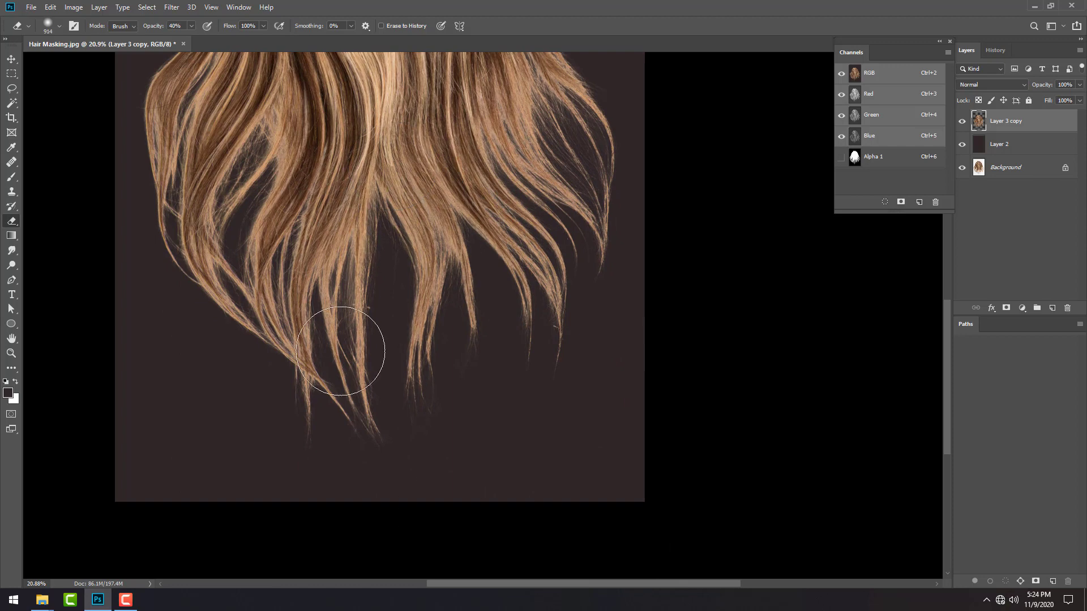
pyautogui.hscroll(-5, 517, 468)
pyautogui.scroll(3, 453, 369)
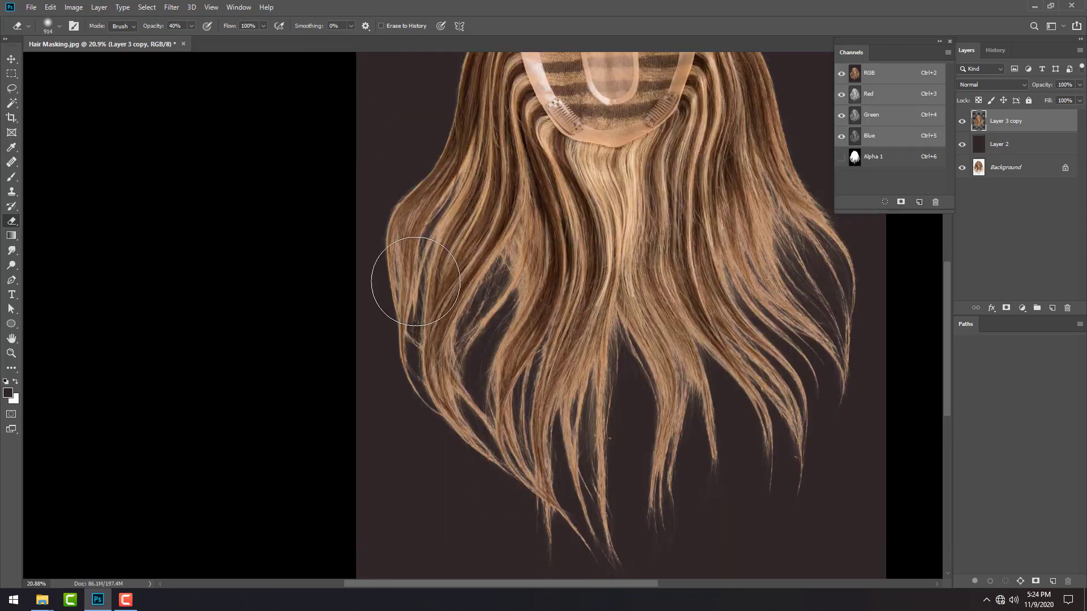
pyautogui.scroll(3, 507, 395)
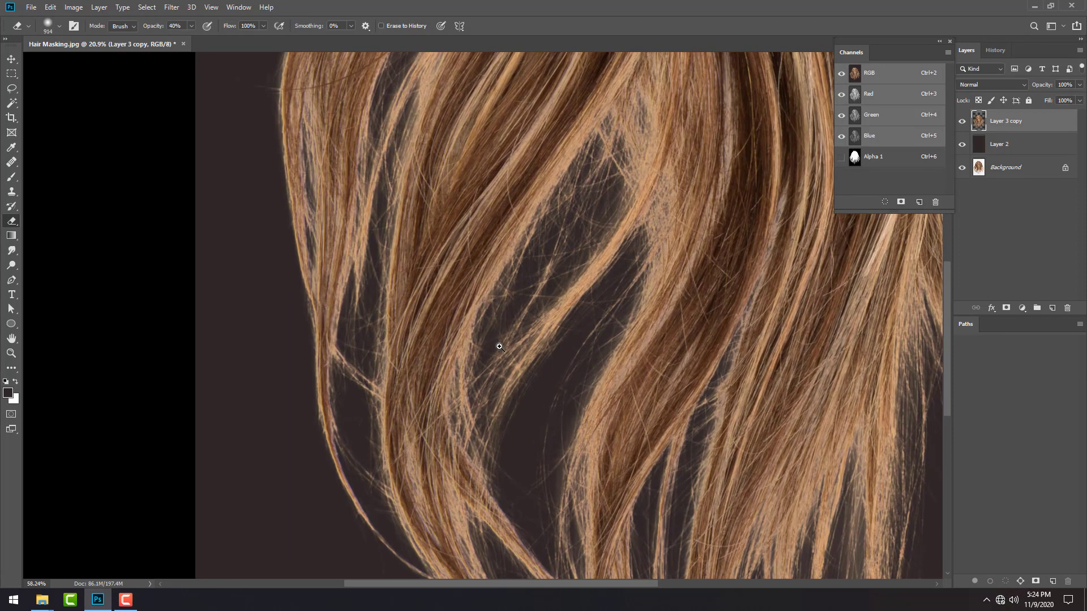
pyautogui.scroll(-3, 487, 339)
pyautogui.scroll(3, 287, 231)
pyautogui.scroll(-2, 289, 224)
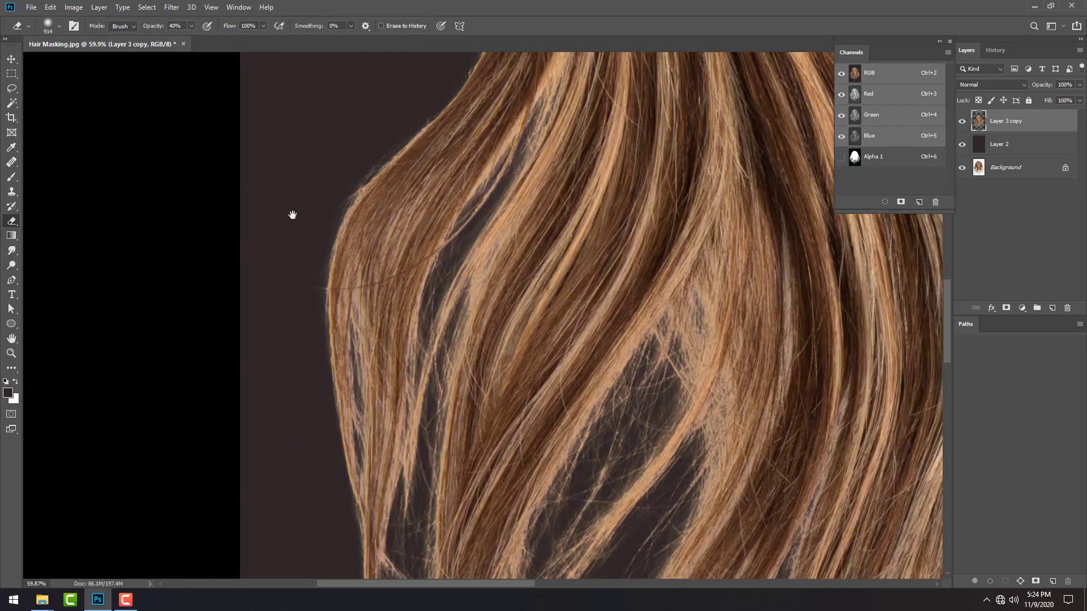
pyautogui.scroll(-3, 292, 215)
pyautogui.moveTo(306, 436); pyautogui.dragTo(247, 156)
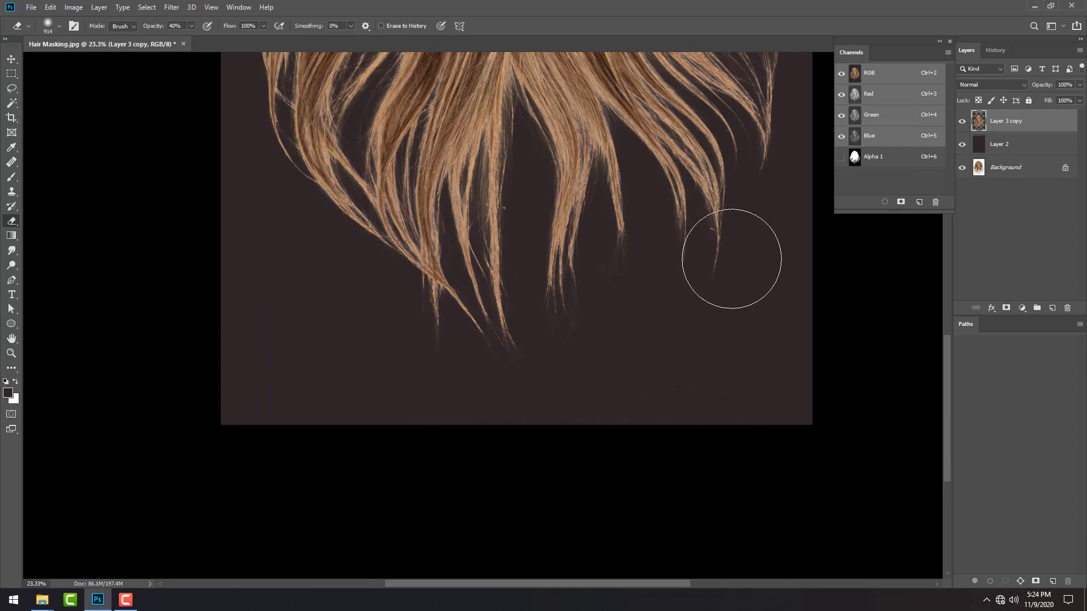
pyautogui.moveTo(732, 260); pyautogui.dragTo(600, 465)
pyautogui.scroll(5, 667, 465)
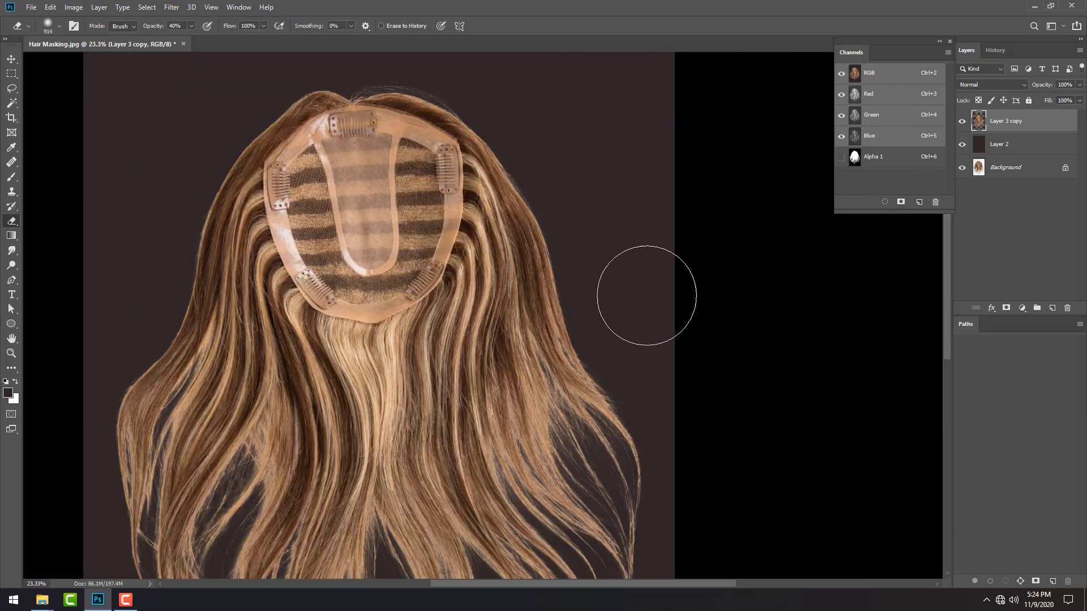
pyautogui.scroll(2, 641, 279)
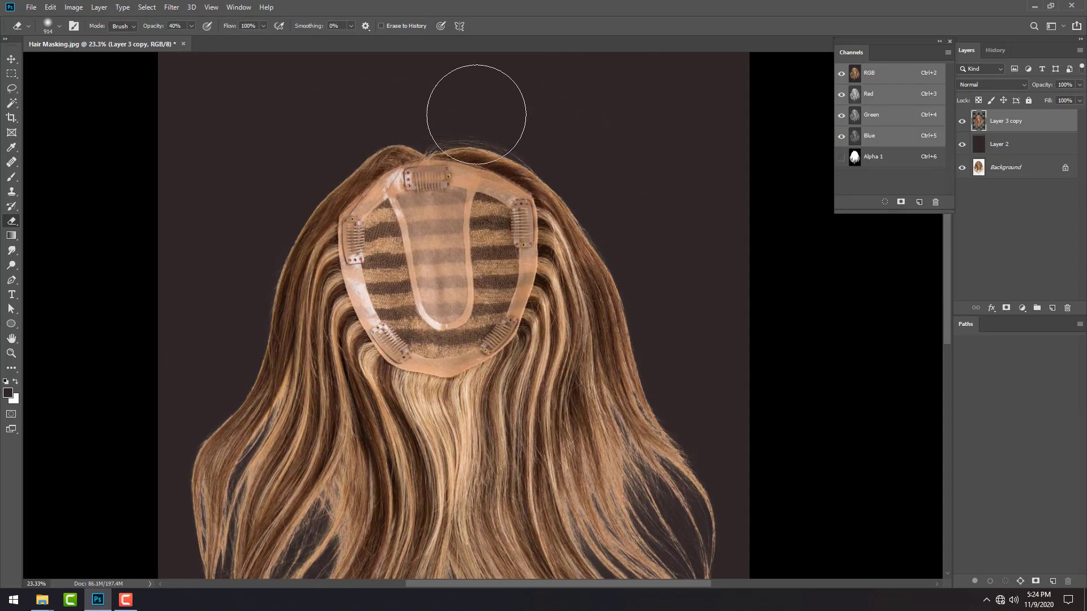
pyautogui.scroll(-4, 333, 225)
# Step: Load Layer 3 copy's outline as a selection to check the hair, then deselect
pyautogui.keyDown('ctrl'); pyautogui.click(979, 122); pyautogui.keyUp('ctrl')
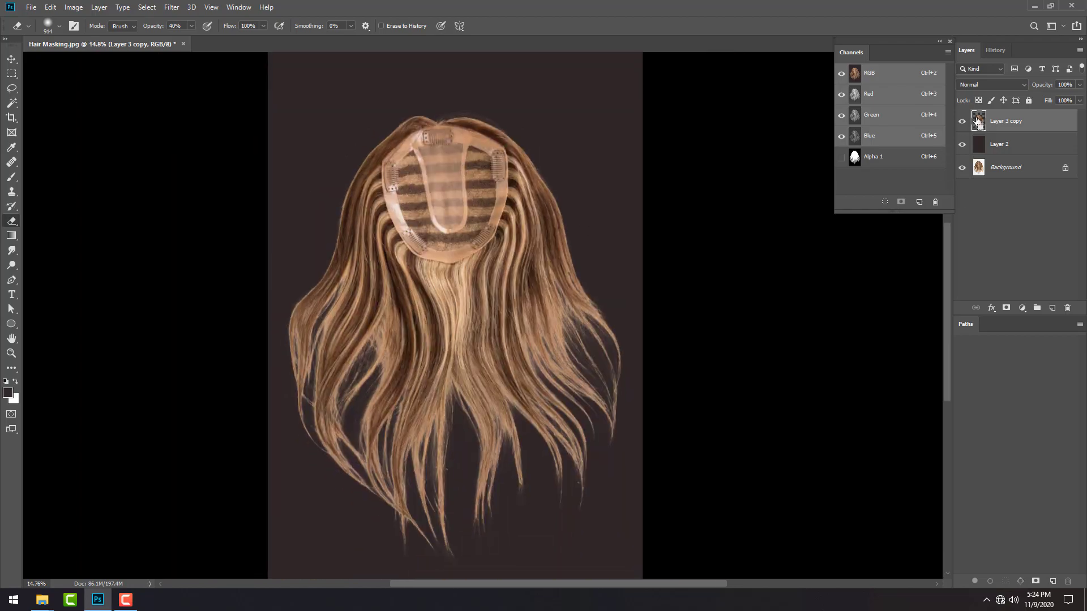
pyautogui.scroll(4, 393, 218)
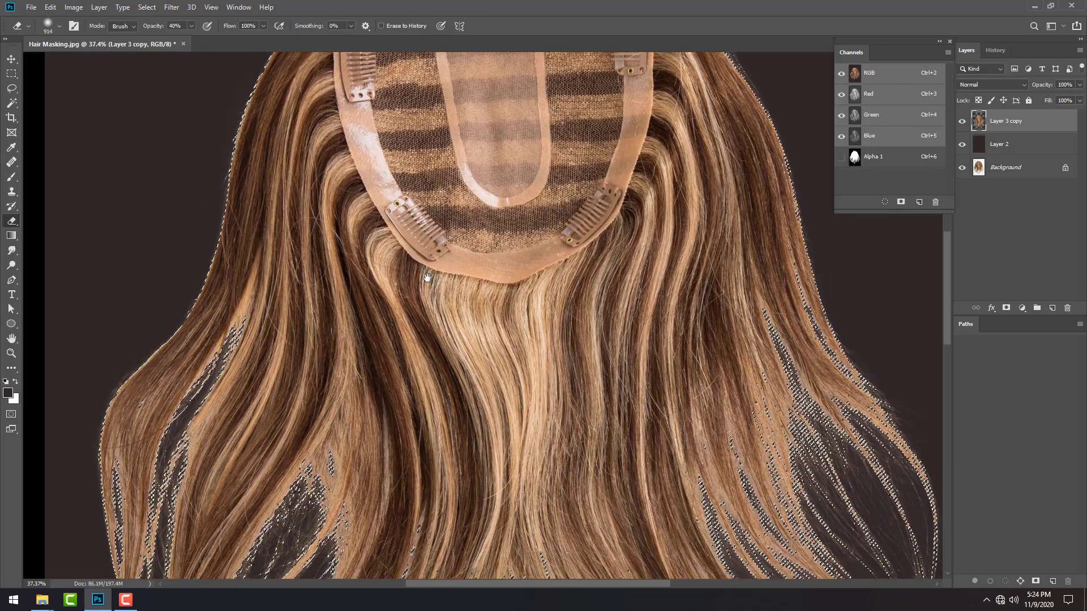
pyautogui.scroll(-1, 427, 286)
pyautogui.scroll(-3, 485, 328)
pyautogui.hscroll(2, 526, 300)
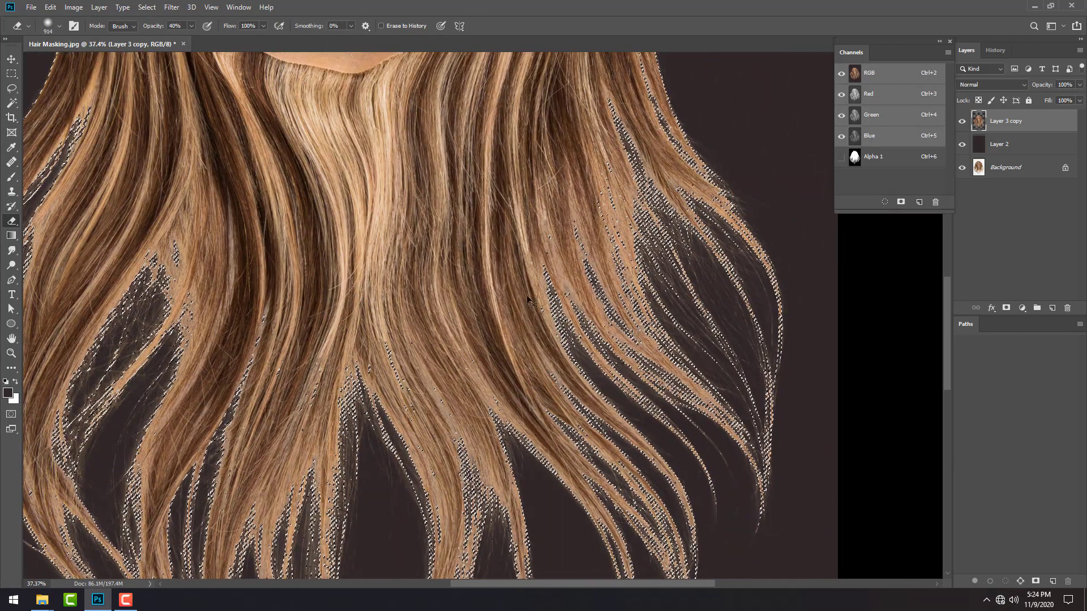
pyautogui.scroll(1, 494, 433)
pyautogui.hotkey('ctrl', 'd')
pyautogui.scroll(1, 495, 433)
# Step: Restore faded hair detail along the strands with the History Brush
pyautogui.press('y')
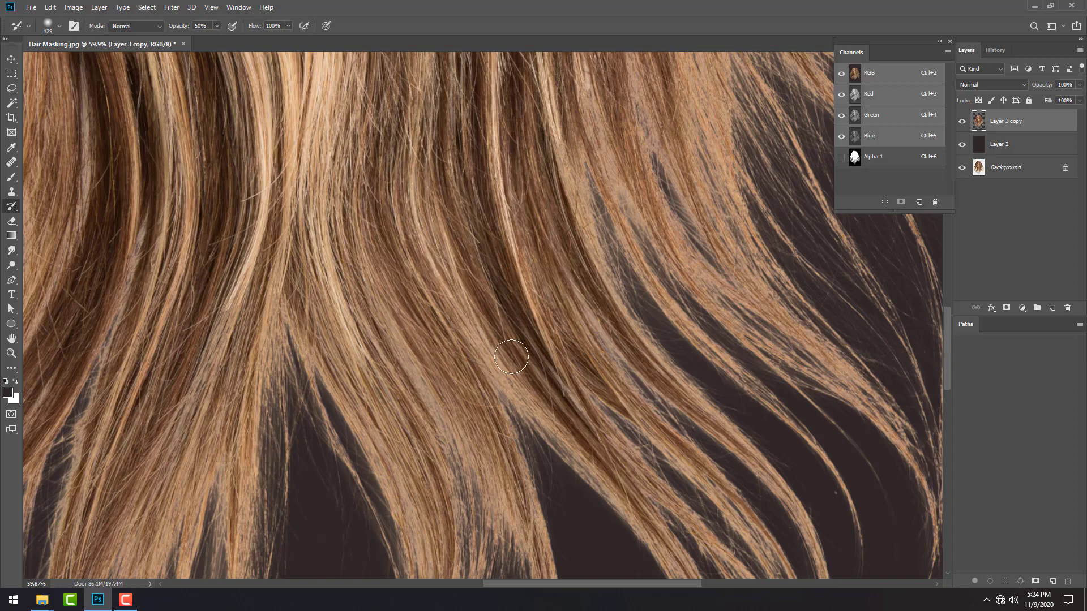
pyautogui.moveTo(412, 350); pyautogui.dragTo(458, 460)
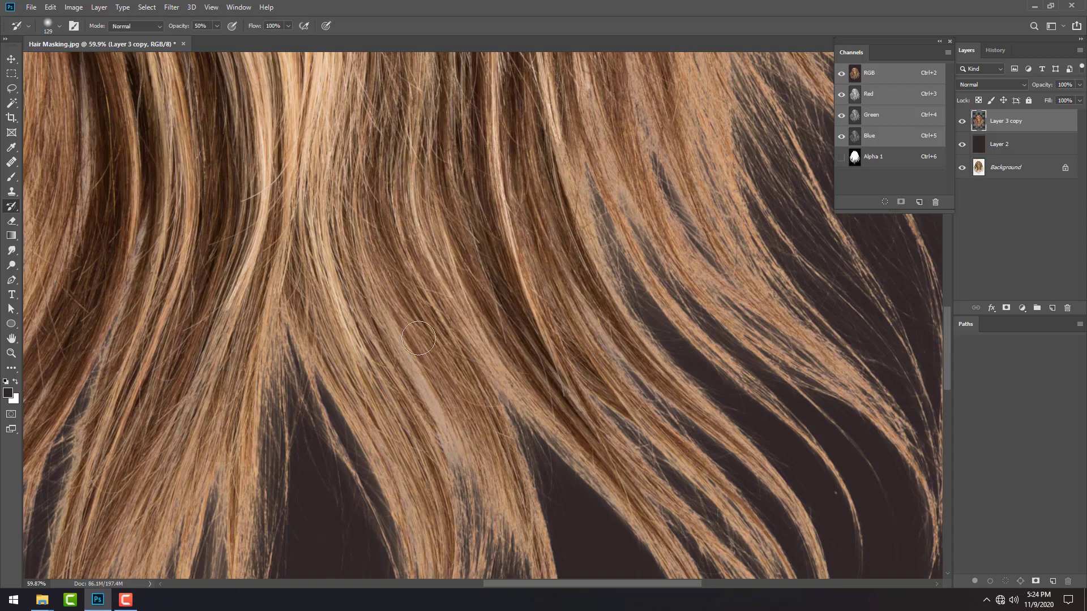
pyautogui.moveTo(183, 410)
pyautogui.mouseDown()
pyautogui.moveTo(293, 353)
pyautogui.moveTo(290, 332)
pyautogui.mouseUp()
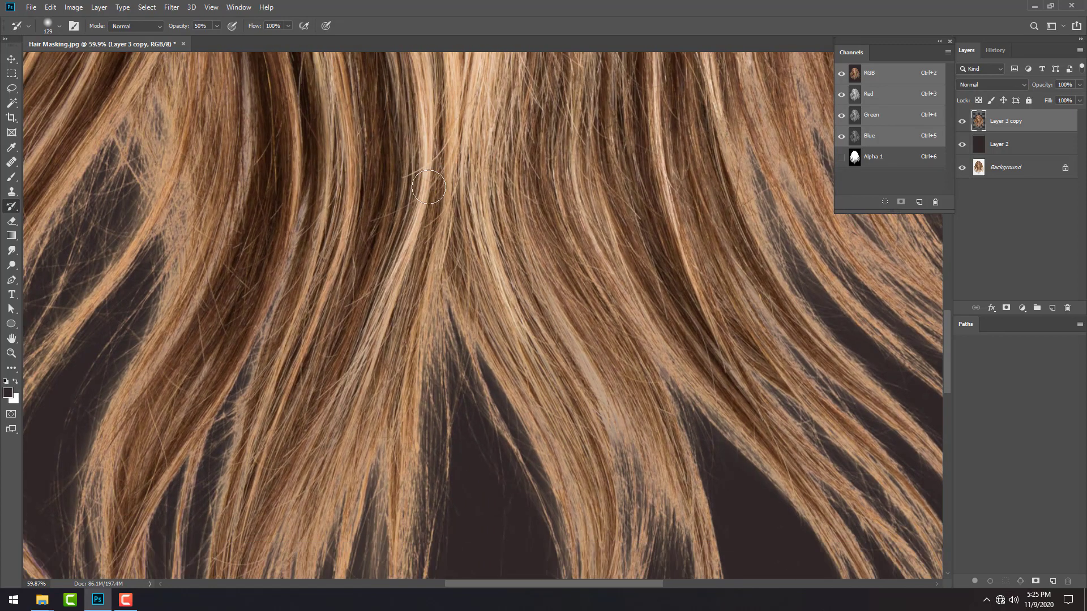
pyautogui.moveTo(360, 227); pyautogui.dragTo(170, 444)
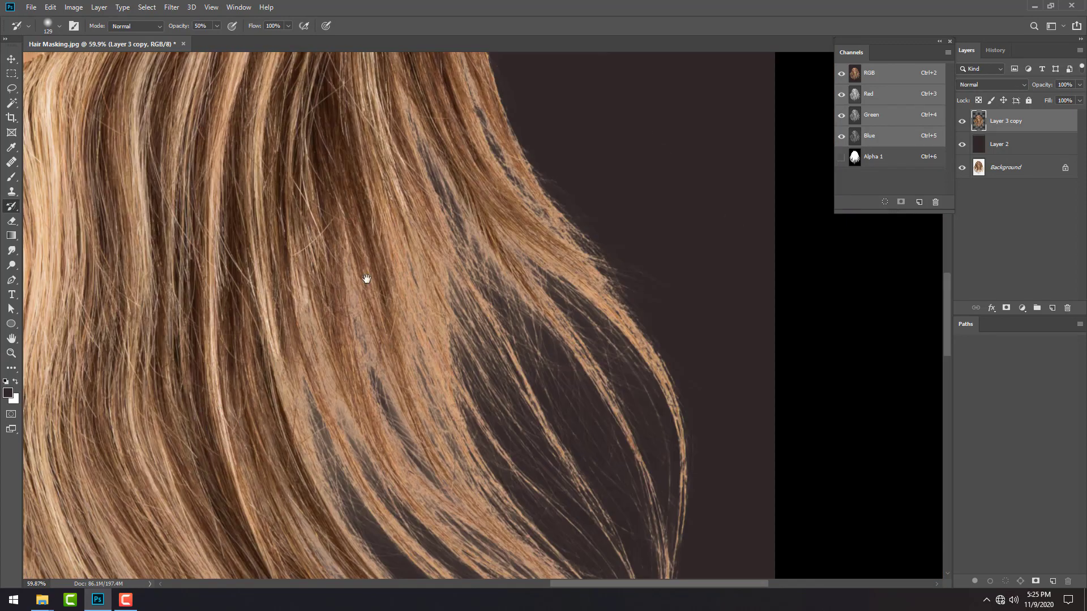
pyautogui.moveTo(364, 280); pyautogui.dragTo(335, 246)
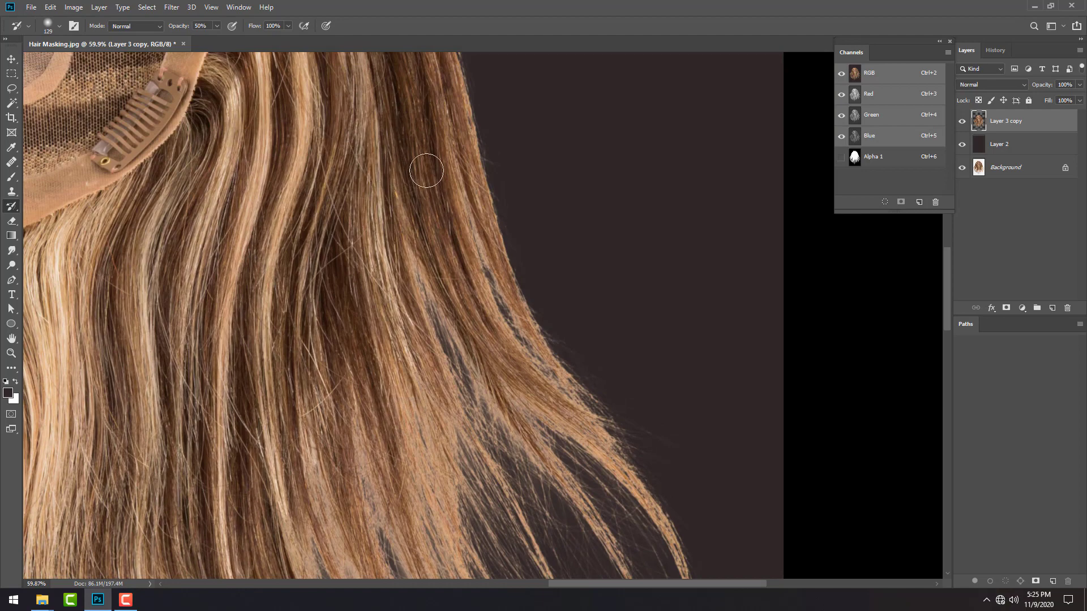
pyautogui.moveTo(426, 171); pyautogui.dragTo(451, 376)
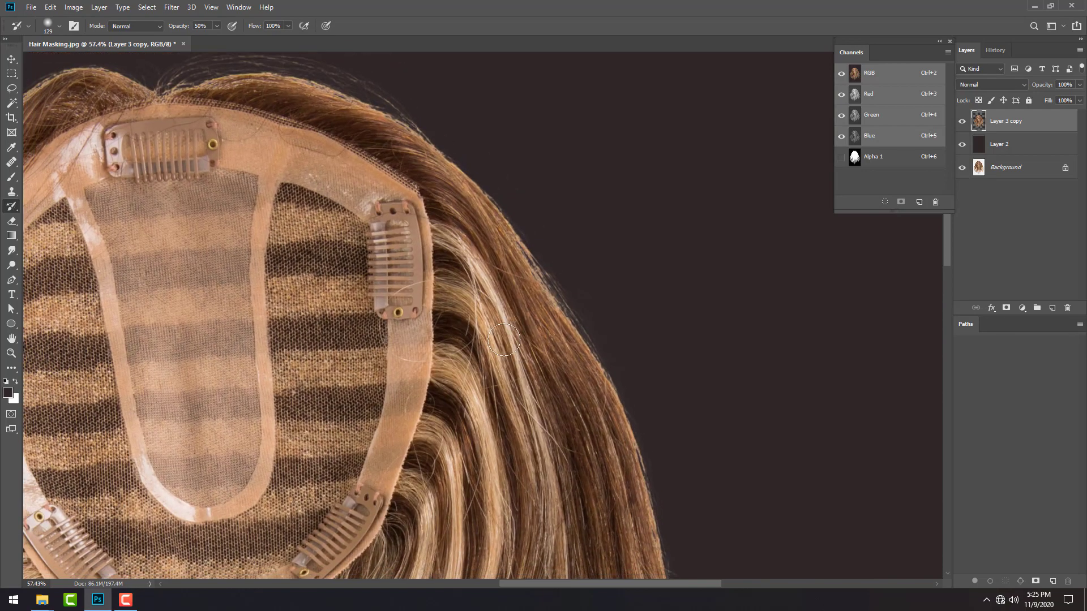
pyautogui.moveTo(335, 293); pyautogui.dragTo(583, 216)
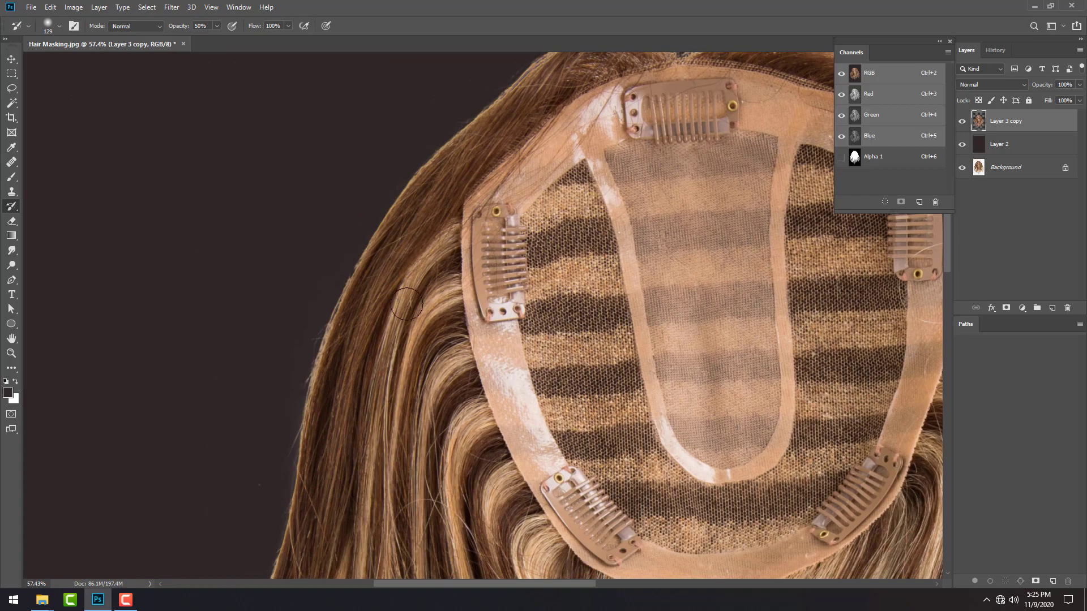
# Step: Load Layer 3 copy's hair outline as an active selection
pyautogui.scroll(-2, 407, 305)
pyautogui.scroll(2, 471, 284)
pyautogui.scroll(-3, 457, 250)
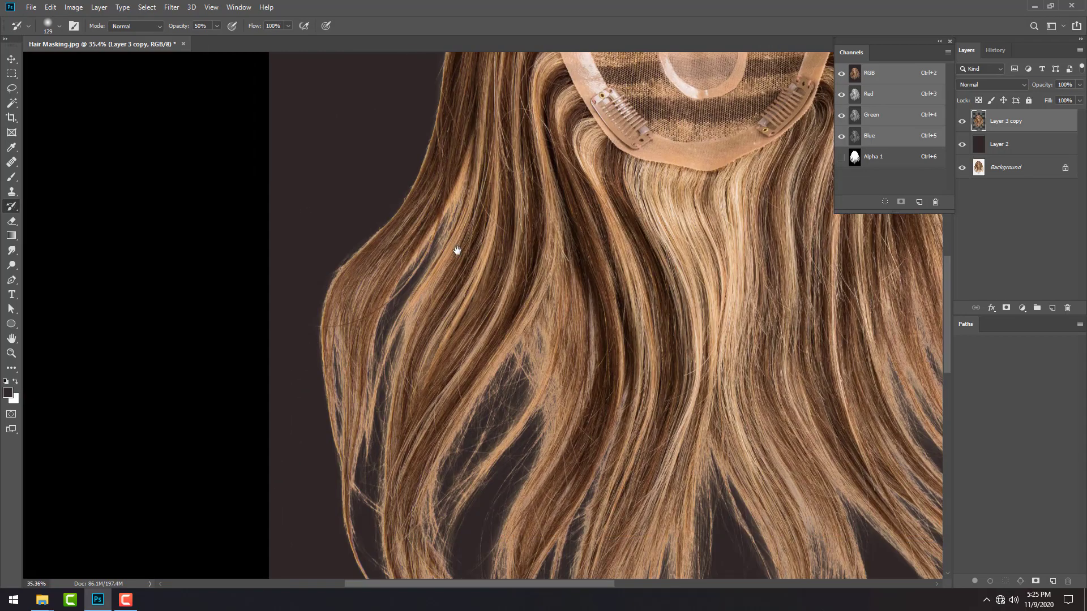
pyautogui.scroll(2, 457, 250)
pyautogui.scroll(2, 510, 291)
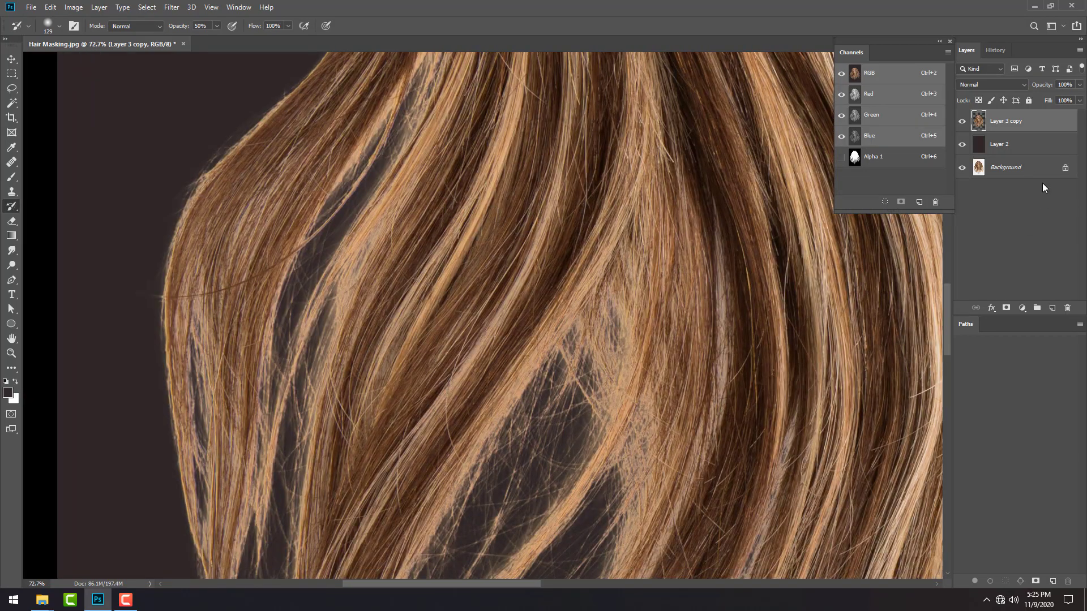
pyautogui.keyDown('ctrl'); pyautogui.click(981, 124); pyautogui.keyUp('ctrl')
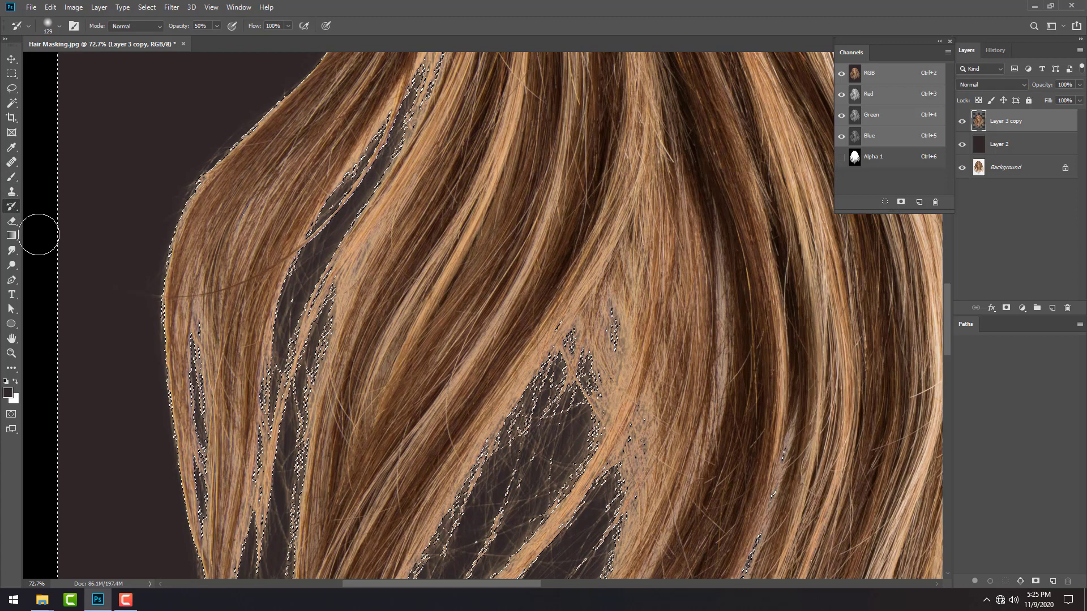
# Step: Set the Eraser size to 551 and toggle the selection to inspect the hair edges
pyautogui.click(11, 221)
pyautogui.moveTo(306, 257); pyautogui.dragTo(238, 257)
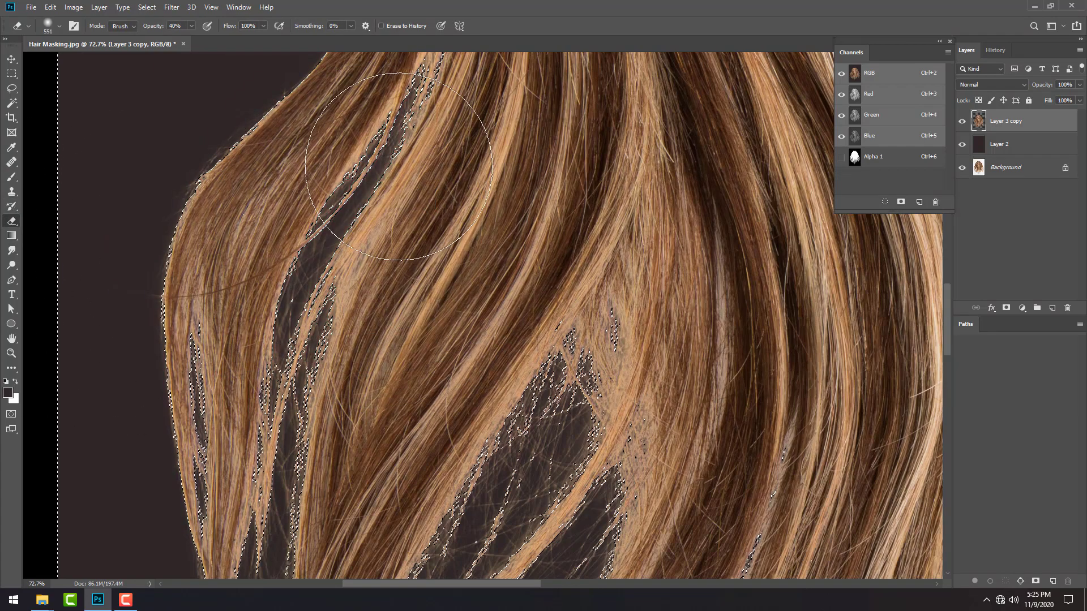
pyautogui.scroll(-3, 365, 201)
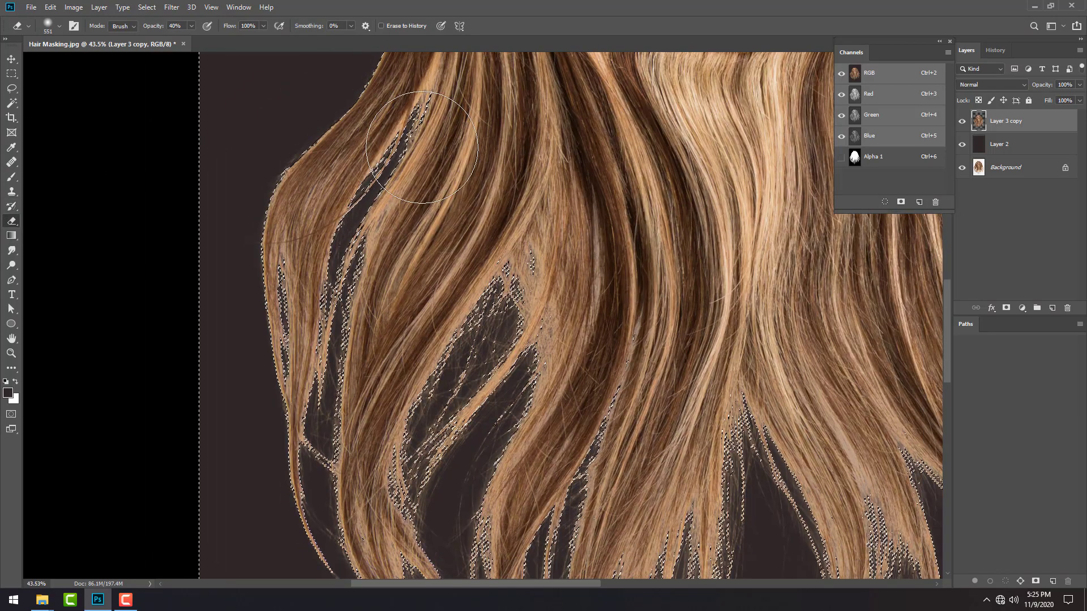
pyautogui.hotkey('ctrl', 'd')
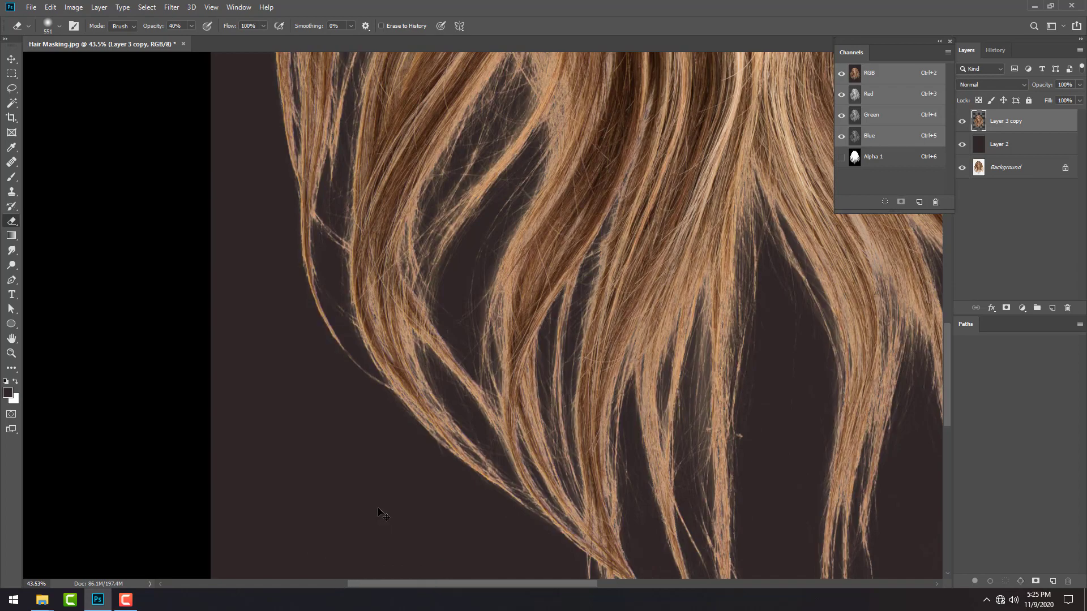
pyautogui.hotkey('ctrl', 'z')
pyautogui.moveTo(595, 304)
pyautogui.mouseDown()
pyautogui.moveTo(338, 248)
pyautogui.moveTo(272, 466)
pyautogui.mouseUp()
pyautogui.scroll(3, 585, 507)
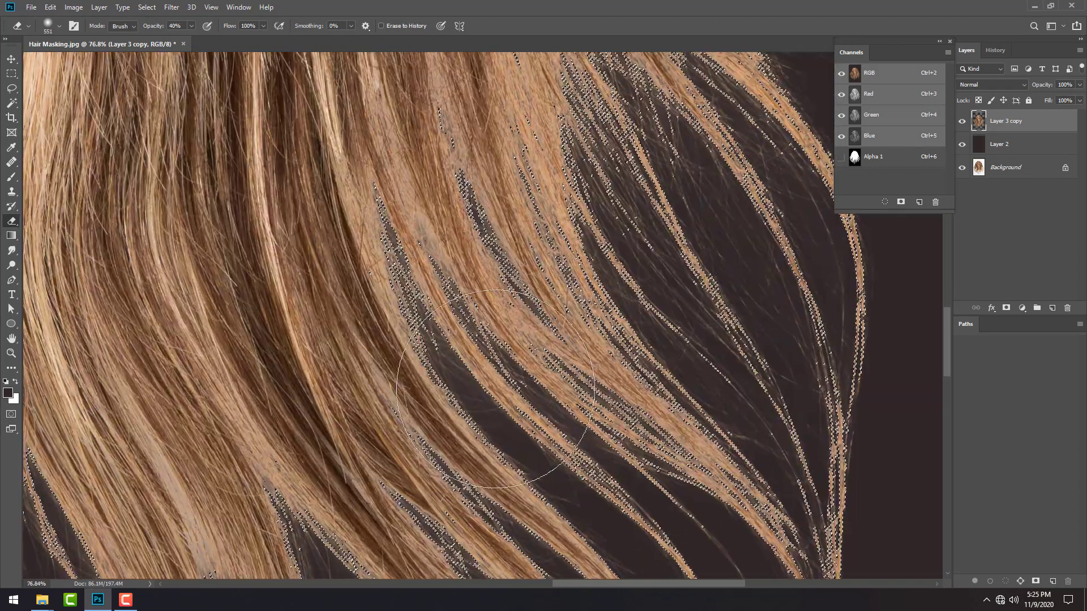
# Step: Deselect, fit the image on screen, delete Layer 2, and select the Background layer
pyautogui.hotkey('ctrl', 'd')
pyautogui.hotkey('ctrl', '0')
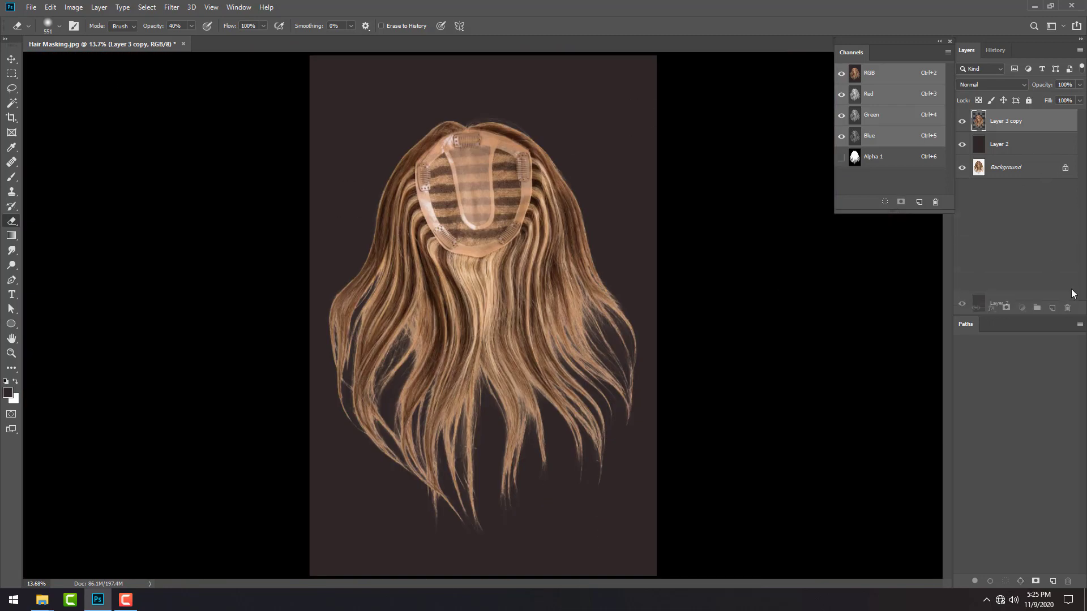
pyautogui.moveTo(1073, 294); pyautogui.dragTo(1067, 308)
pyautogui.click(1016, 144)
pyautogui.click(1022, 308)
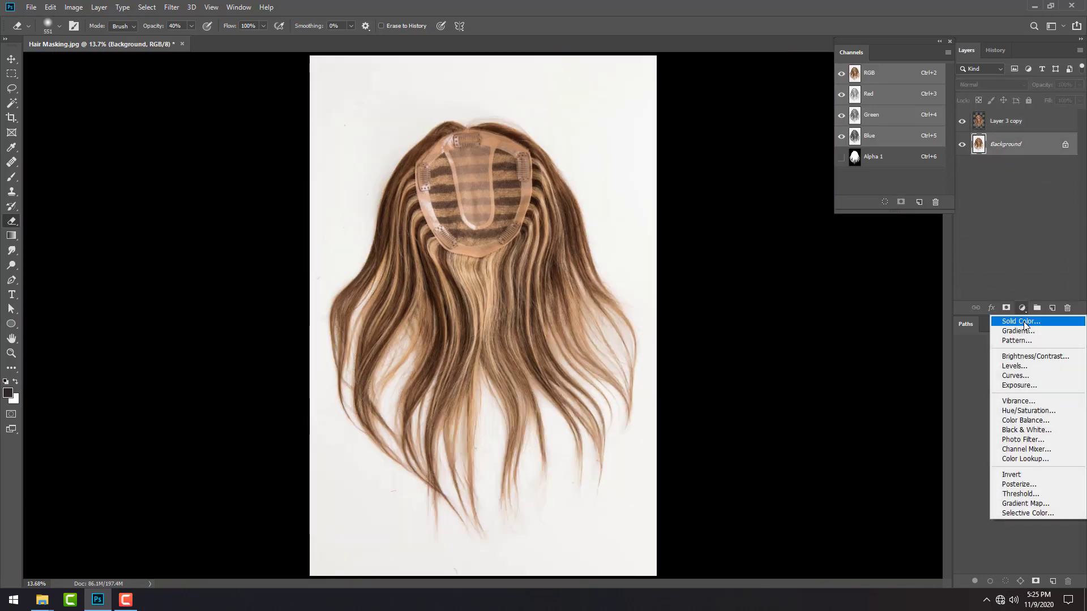
# Step: Add a Solid Color fill layer set to pure white #ffffff under the hair
pyautogui.click(1021, 321)
pyautogui.click(736, 243)
pyautogui.click(760, 316)
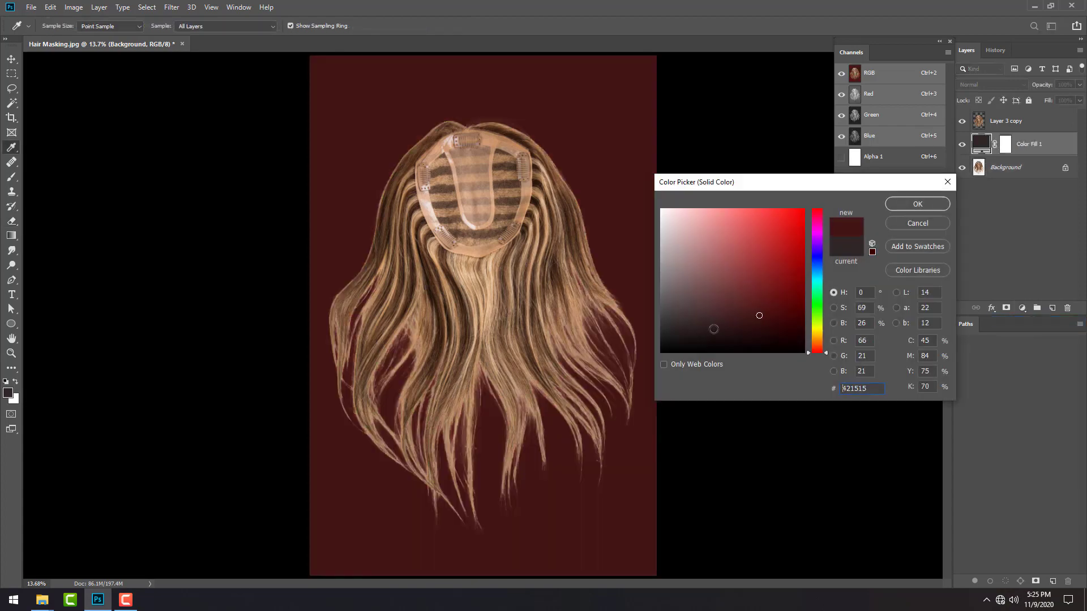
pyautogui.moveTo(710, 325); pyautogui.dragTo(662, 210)
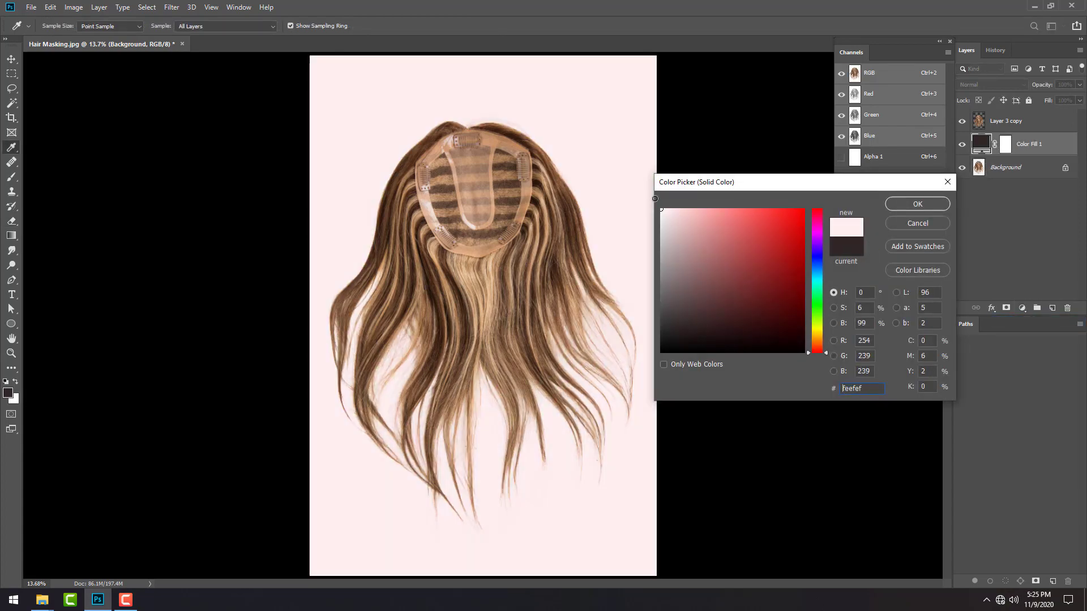
pyautogui.moveTo(475, 426); pyautogui.dragTo(532, 411)
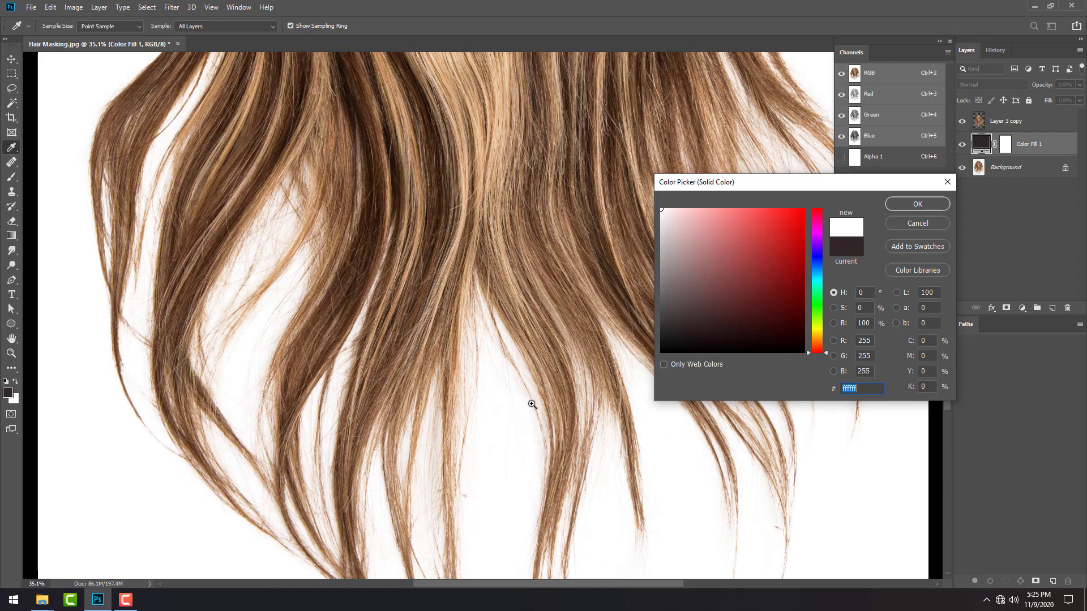
pyautogui.click(918, 205)
# Step: Reselect the hair cut-out layer and switch to the standard Eraser Tool
pyautogui.hotkey('alt', ']')
pyautogui.press('e')
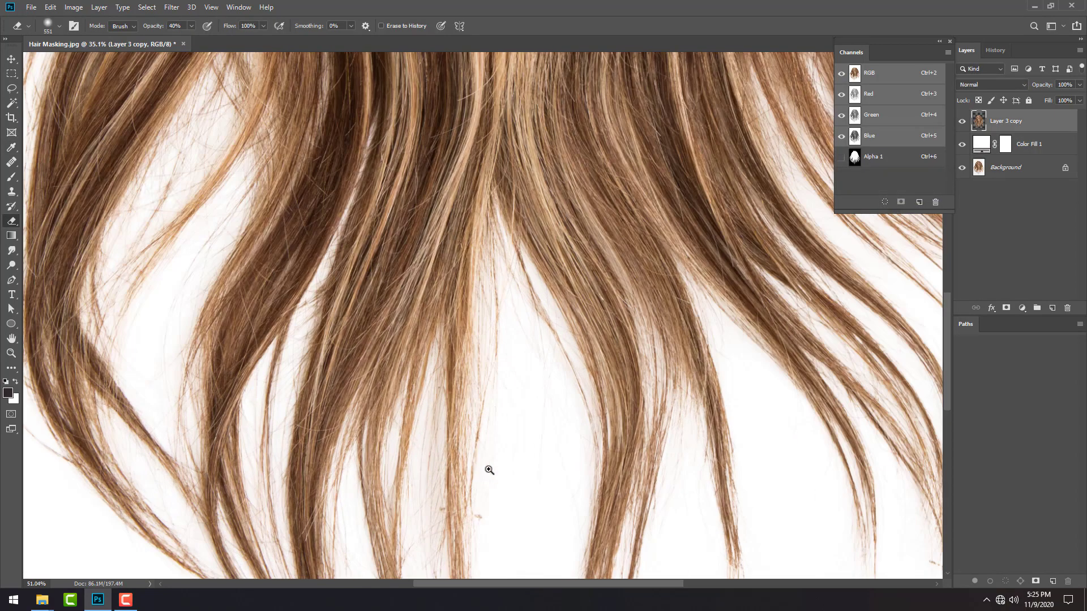
pyautogui.moveTo(485, 468)
pyautogui.mouseDown()
pyautogui.moveTo(484, 218)
pyautogui.moveTo(541, 267)
pyautogui.mouseUp()
pyautogui.press('s')
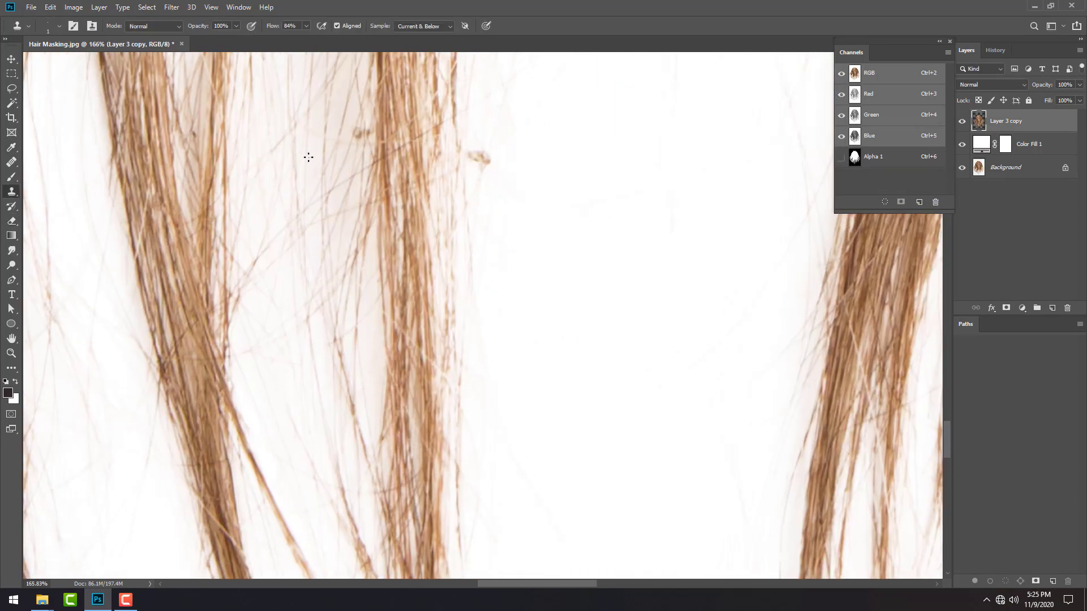
pyautogui.rightClick(12, 225)
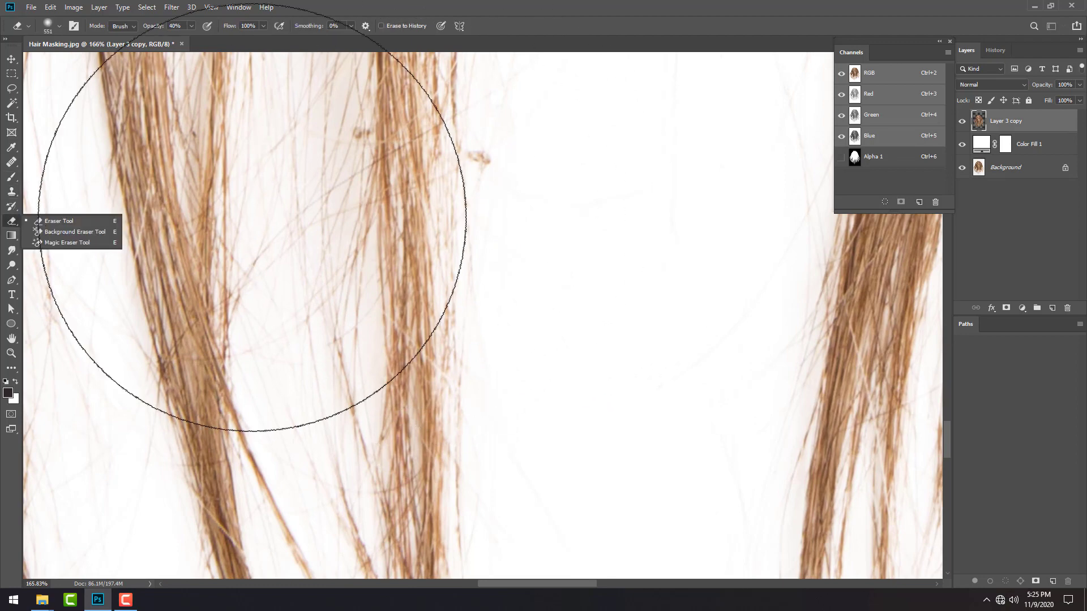
pyautogui.click(53, 221)
# Step: Zoom in and erase a stray fleck with a size-4 eraser, undoing a stroke that cut into hair
pyautogui.moveTo(515, 158); pyautogui.dragTo(490, 175)
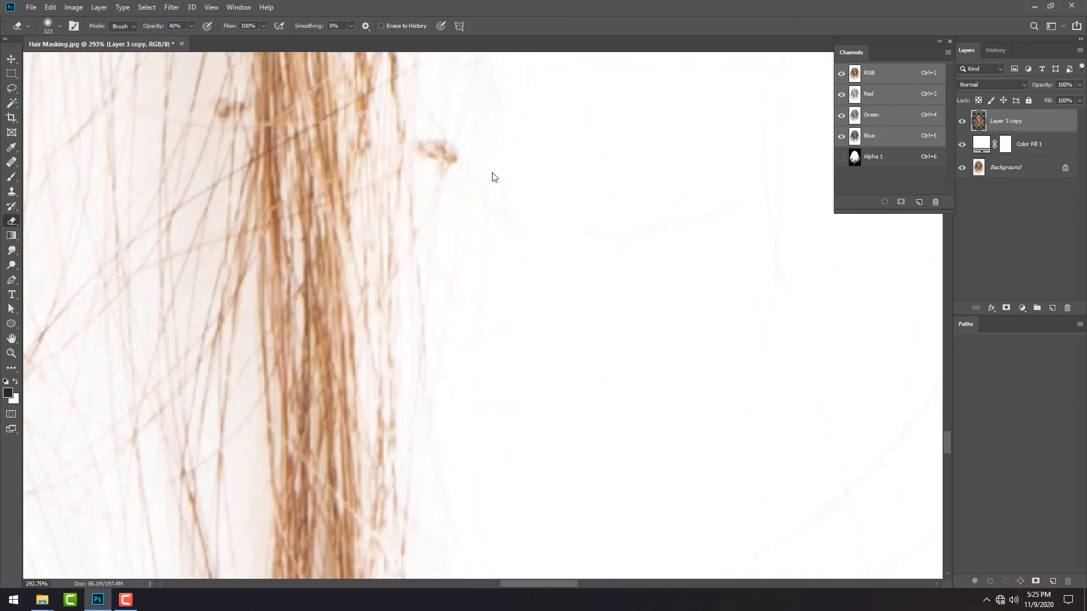
pyautogui.press('[')
pyautogui.press('[')
pyautogui.press('[')
pyautogui.moveTo(556, 175); pyautogui.dragTo(620, 267)
pyautogui.press('[')
pyautogui.press('[')
pyautogui.press('[')
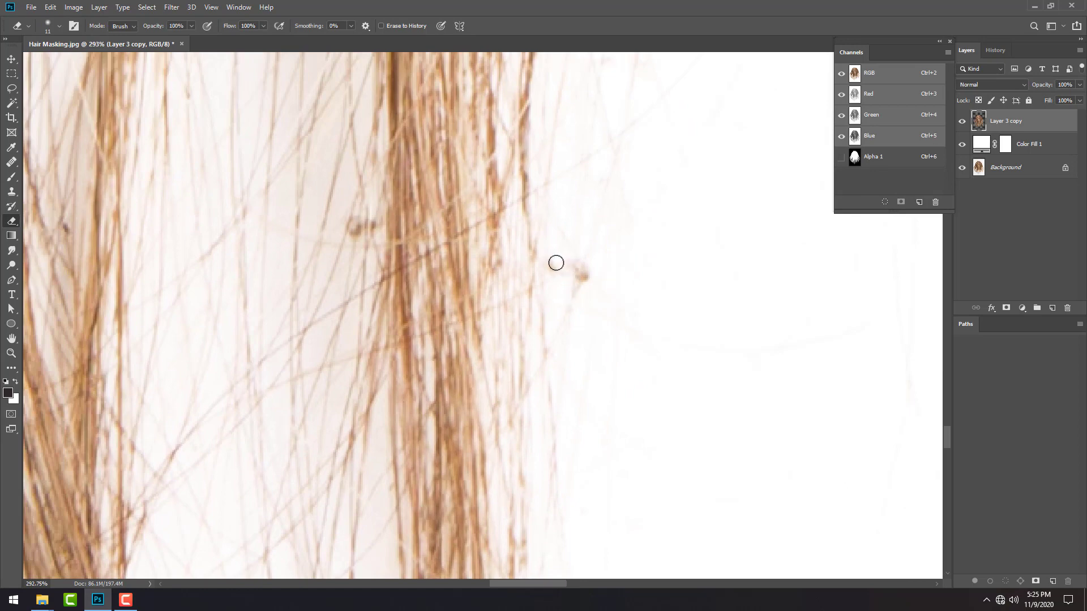
pyautogui.moveTo(576, 266); pyautogui.dragTo(641, 294)
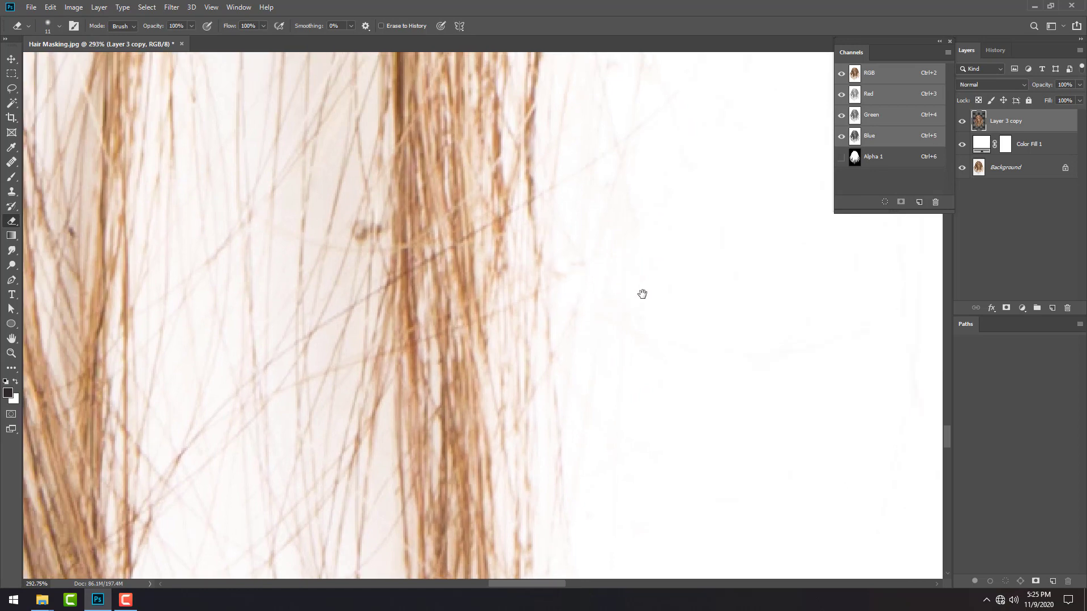
pyautogui.press('[')
pyautogui.press('[')
pyautogui.press('[')
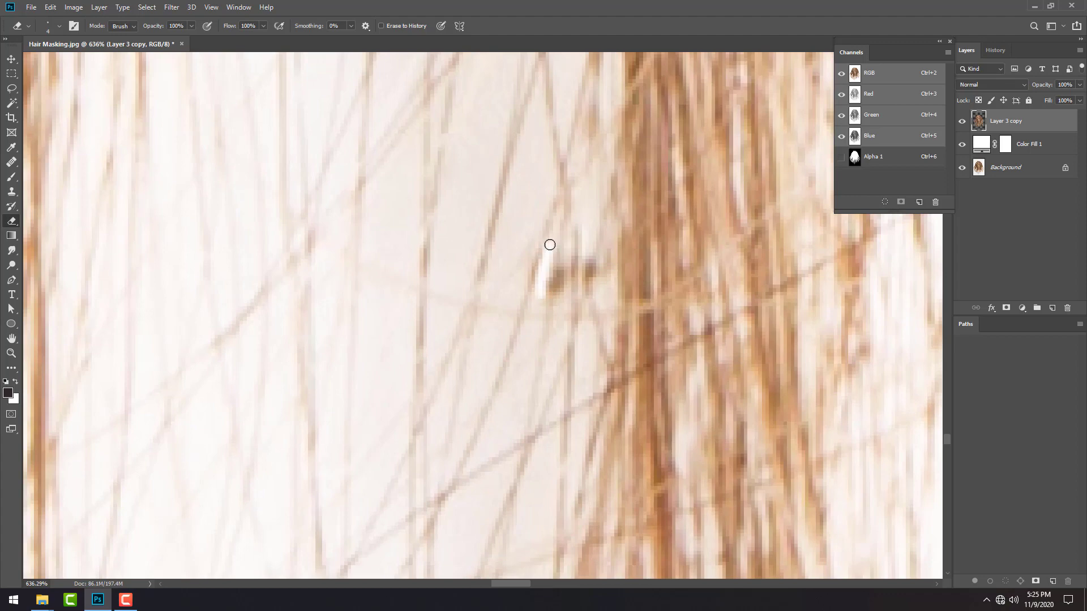
pyautogui.hotkey('ctrl', 'z')
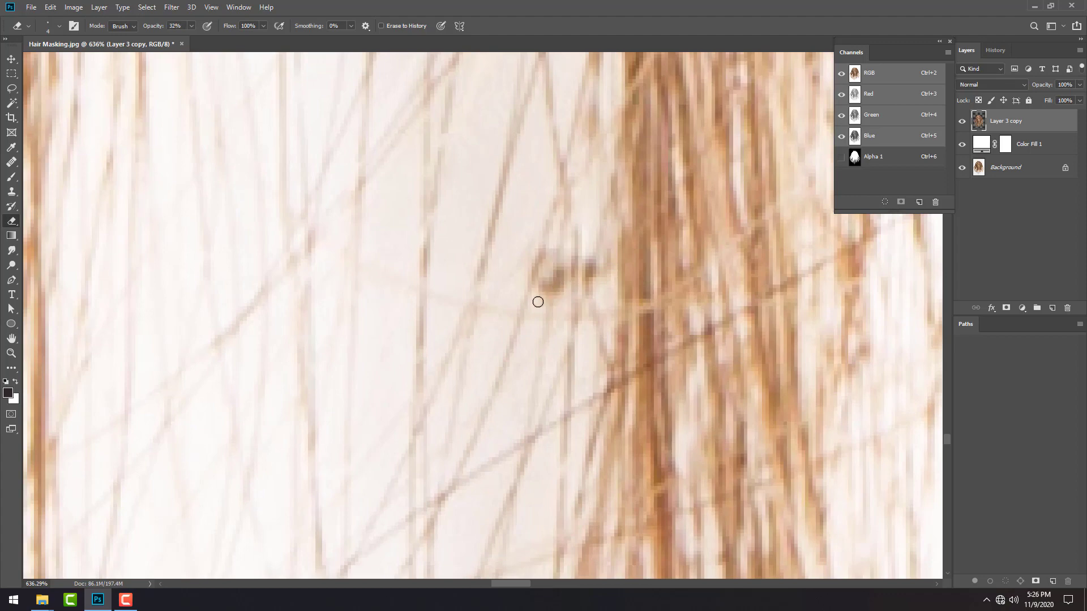
pyautogui.moveTo(588, 279)
pyautogui.mouseDown()
pyautogui.moveTo(573, 245)
pyautogui.moveTo(657, 309)
pyautogui.moveTo(677, 303)
pyautogui.moveTo(728, 323)
pyautogui.mouseUp()
# Step: Change Color Fill 1 to a dark maroon #412a2a
pyautogui.doubleClick(985, 144)
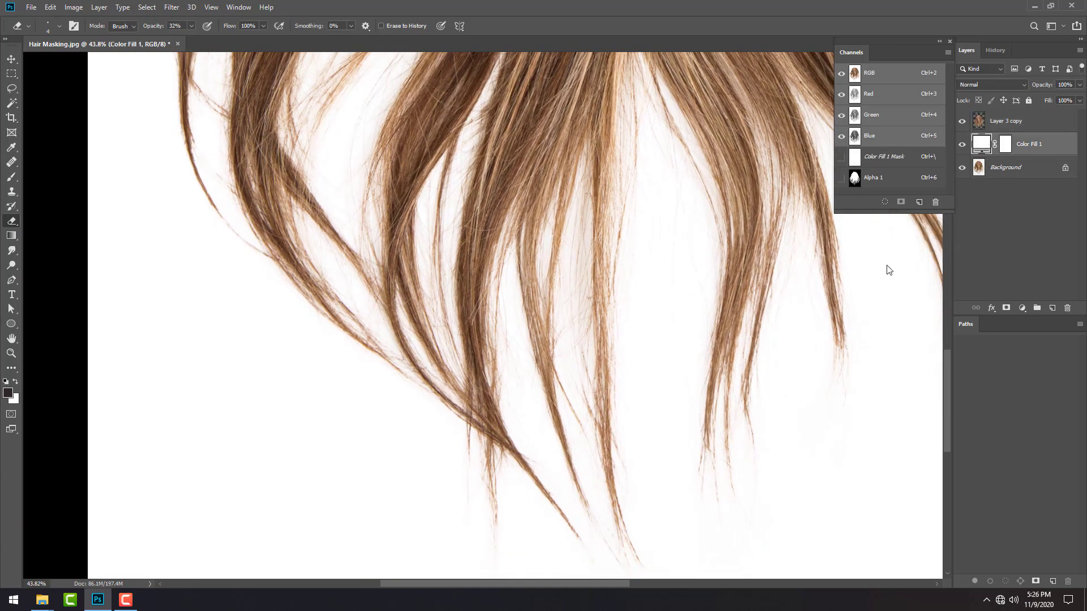
pyautogui.write('ad2c2c')
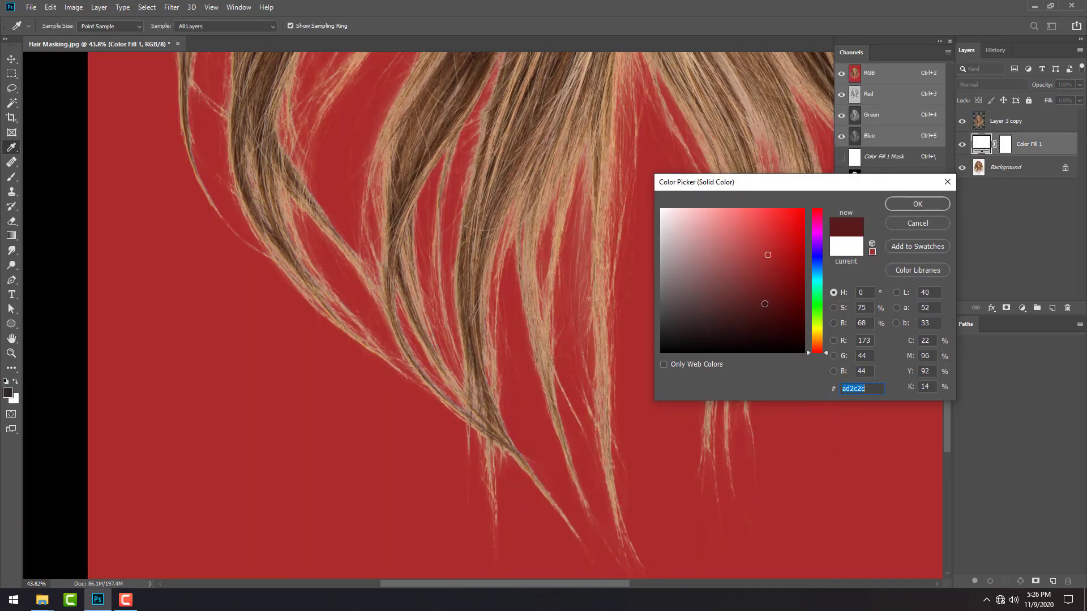
pyautogui.click(765, 304)
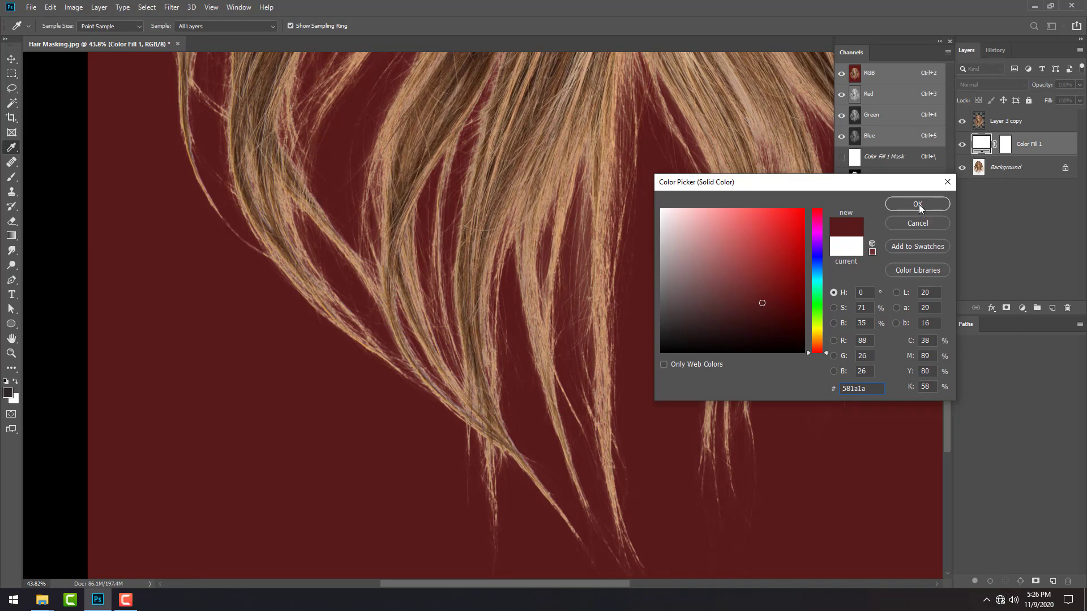
pyautogui.click(688, 317)
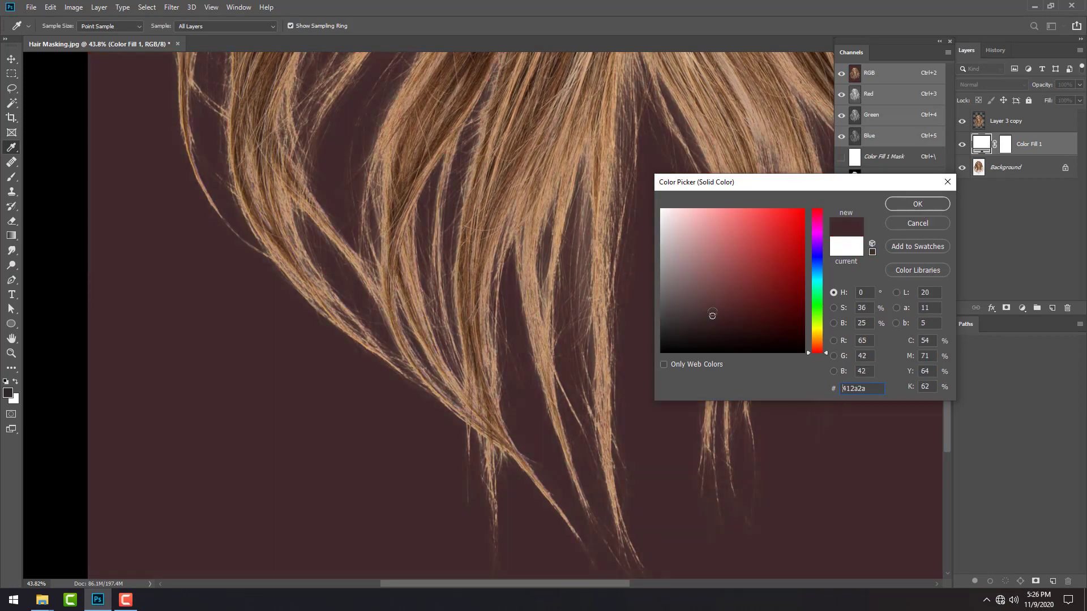
pyautogui.moveTo(713, 315)
pyautogui.mouseDown()
pyautogui.moveTo(711, 298)
pyautogui.moveTo(730, 317)
pyautogui.mouseUp()
pyautogui.click(918, 205)
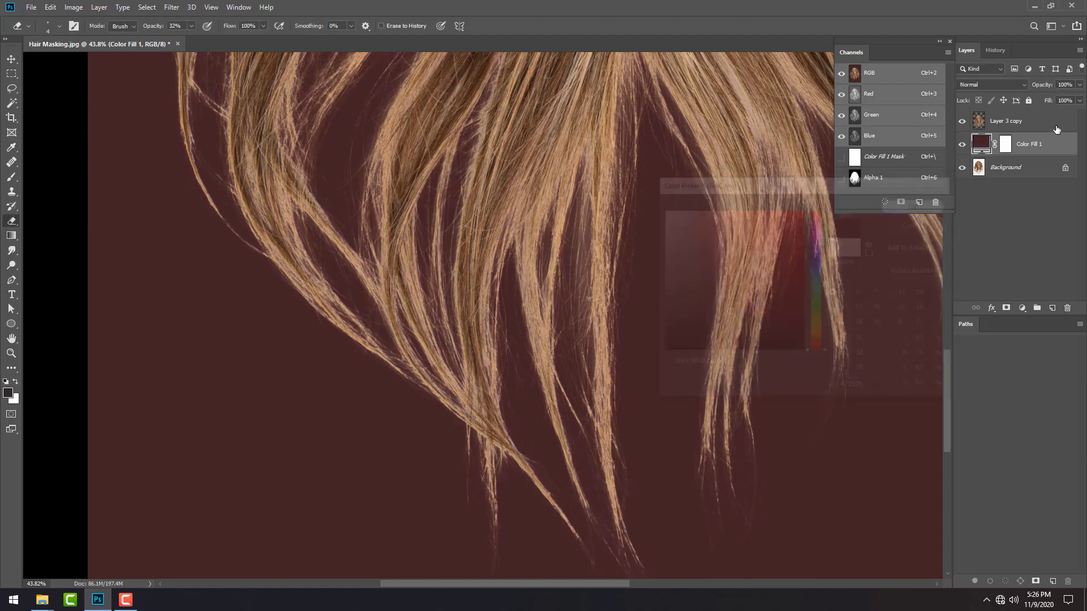
# Step: Load Layer 3 copy as a feathered selection, erase between strands at size 300 and 50% opacity, then deselect
pyautogui.click(985, 128)
pyautogui.keyDown('ctrl'); pyautogui.click(979, 129); pyautogui.keyUp('ctrl')
pyautogui.hotkey('shift', 'F6')
pyautogui.press('Return')
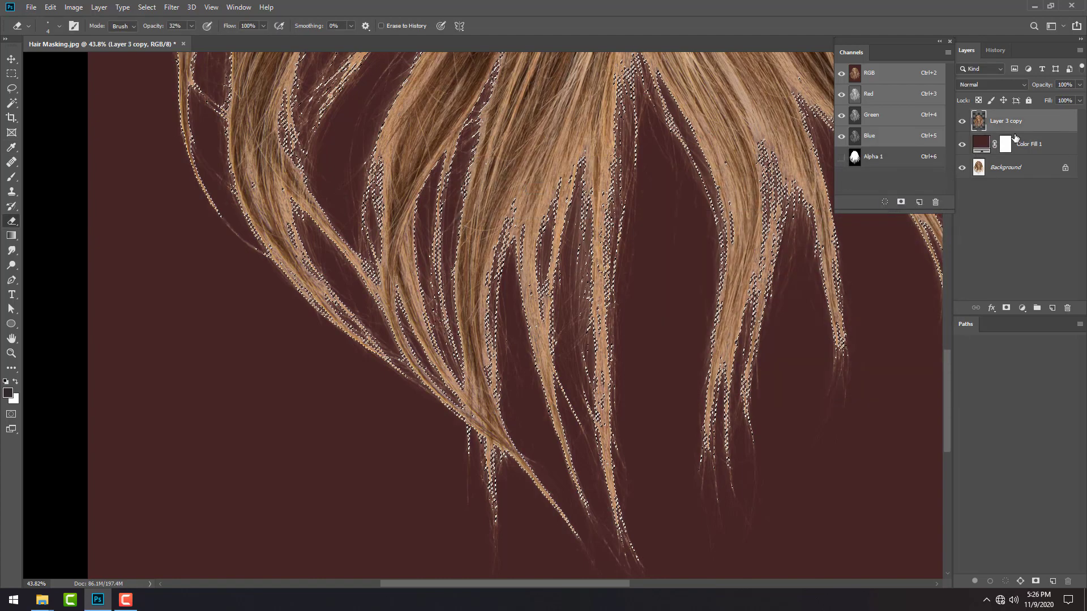
pyautogui.press(']')
pyautogui.press(']')
pyautogui.press(']')
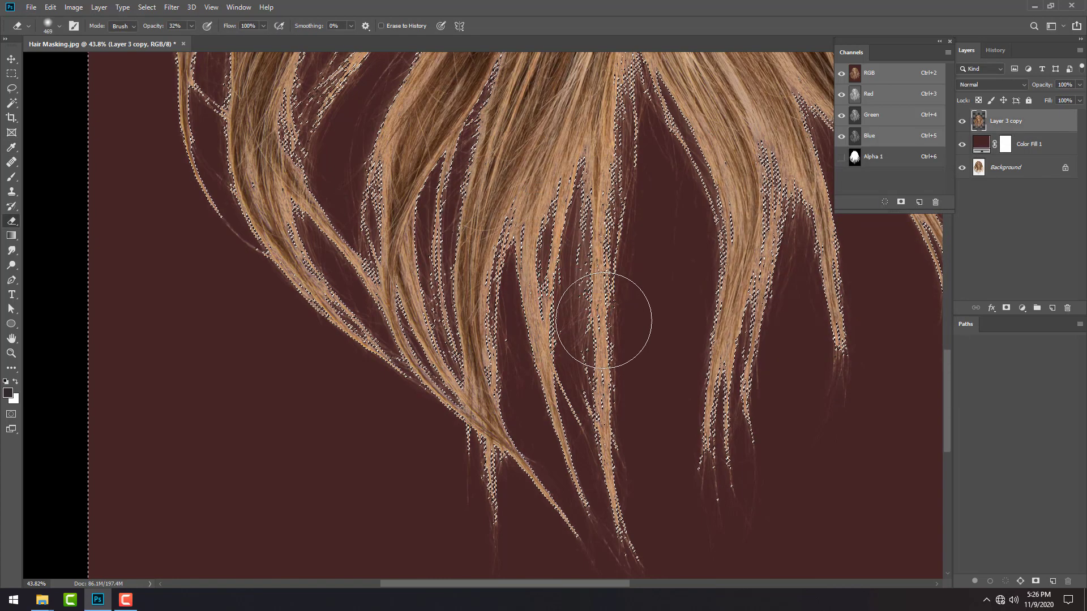
pyautogui.press('[')
pyautogui.press('[')
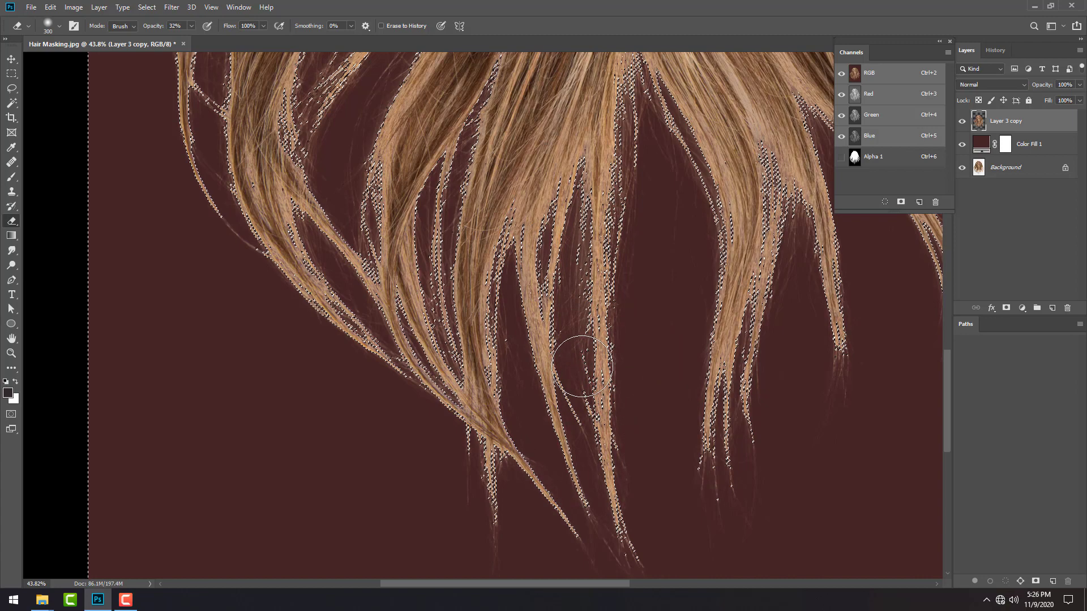
pyautogui.press('5')
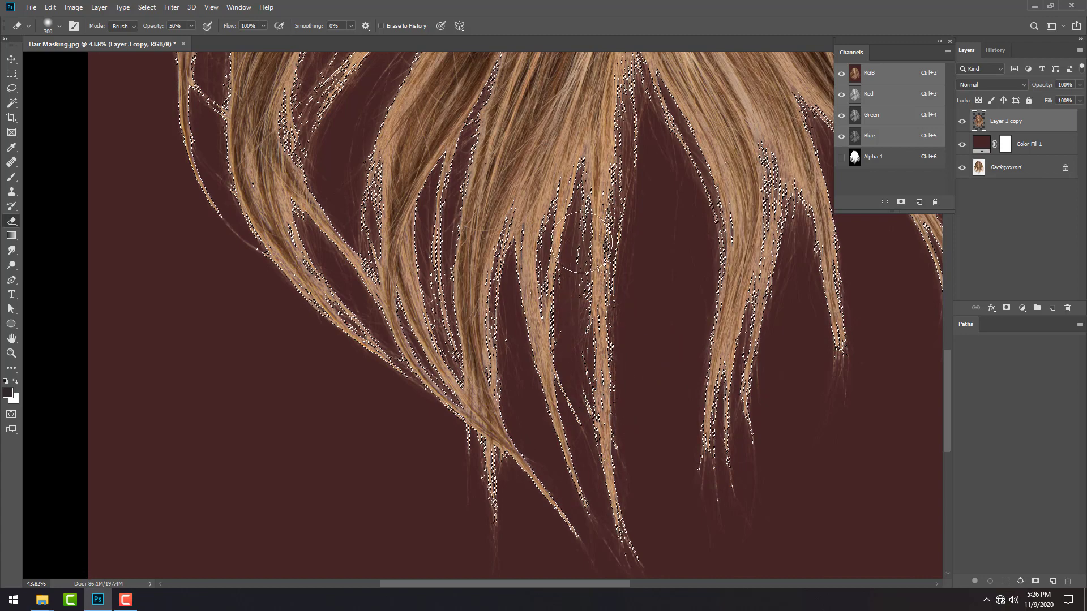
pyautogui.scroll(3, 679, 399)
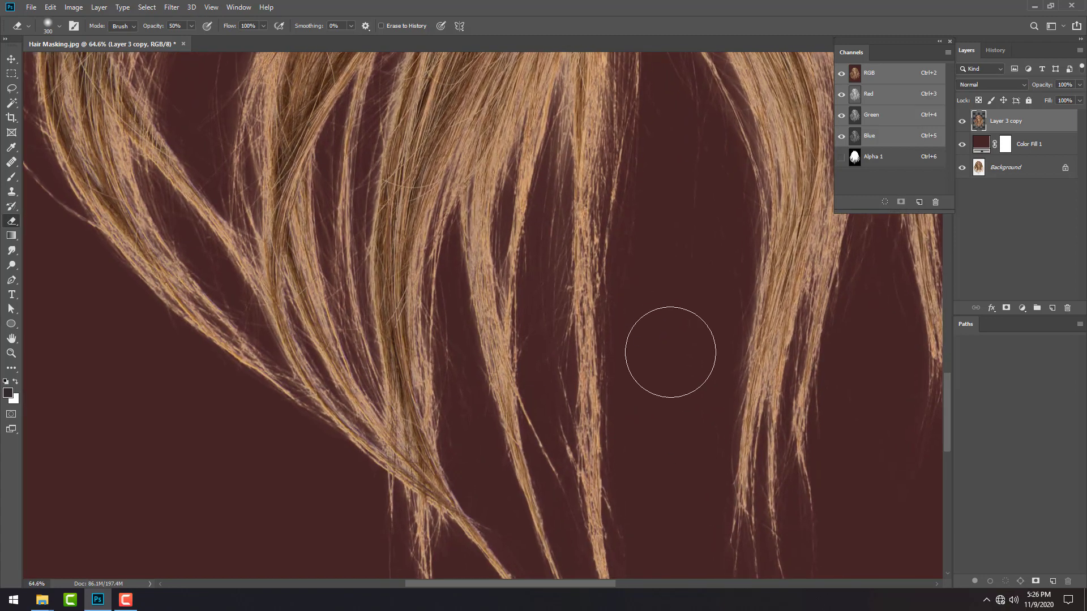
pyautogui.hotkey('ctrl', 'd')
pyautogui.scroll(-3, 698, 415)
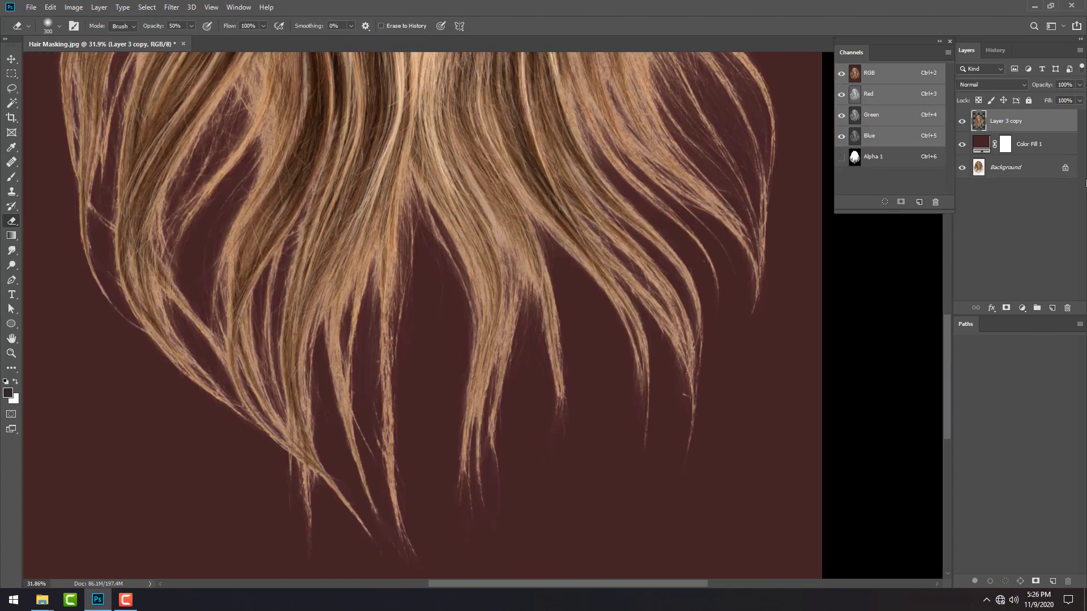
# Step: Change the Color Fill 1 backdrop colour to red #ae2323
pyautogui.click(984, 146)
pyautogui.doubleClick(981, 144)
pyautogui.click(666, 211)
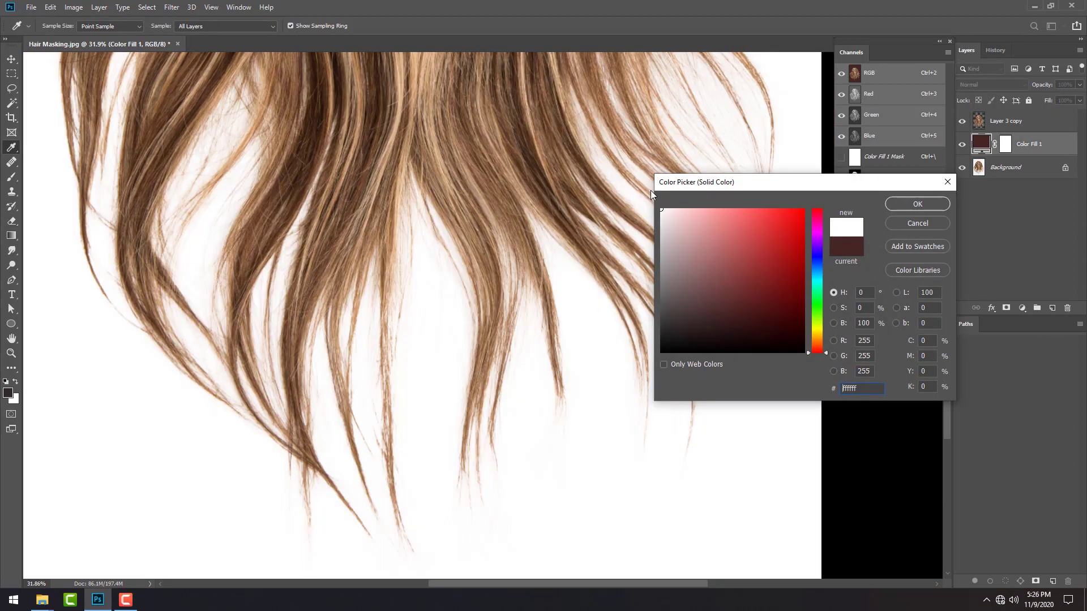
pyautogui.click(912, 206)
pyautogui.scroll(-2, 596, 407)
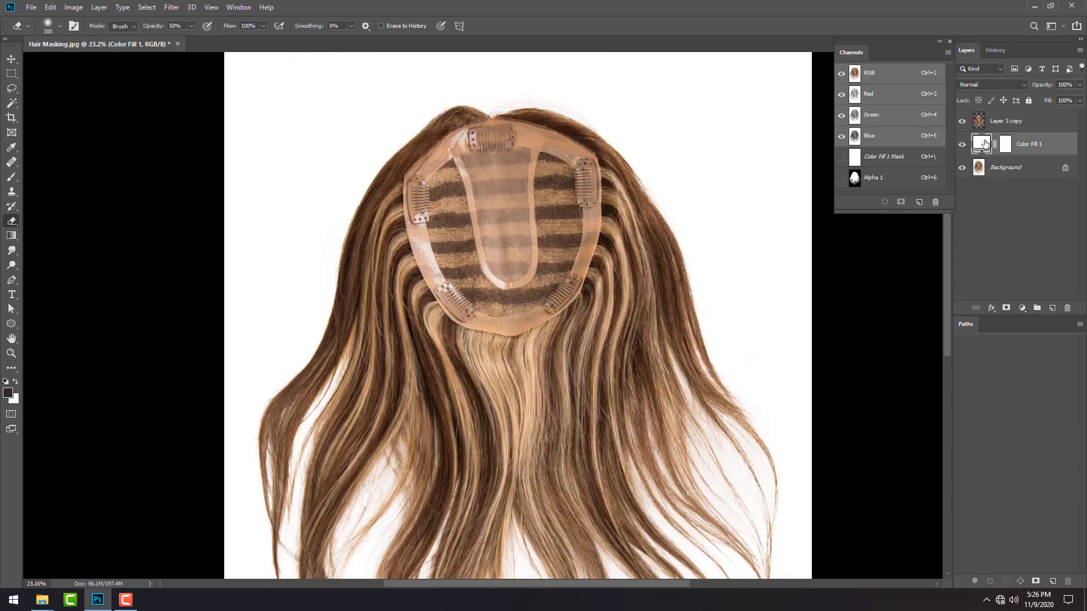
pyautogui.doubleClick(985, 144)
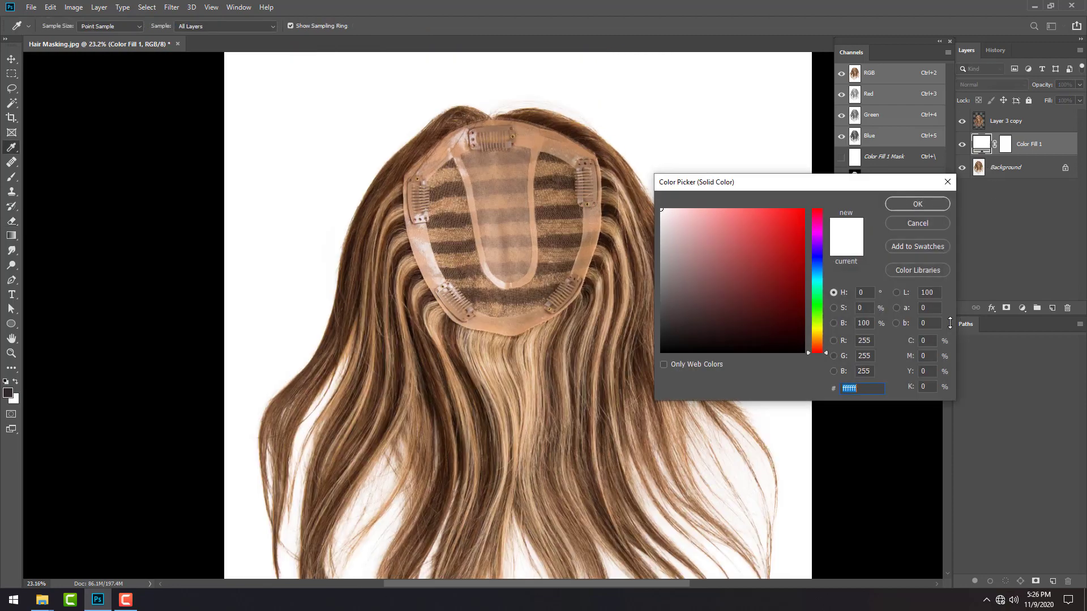
pyautogui.click(776, 254)
pyautogui.scroll(-2, 475, 301)
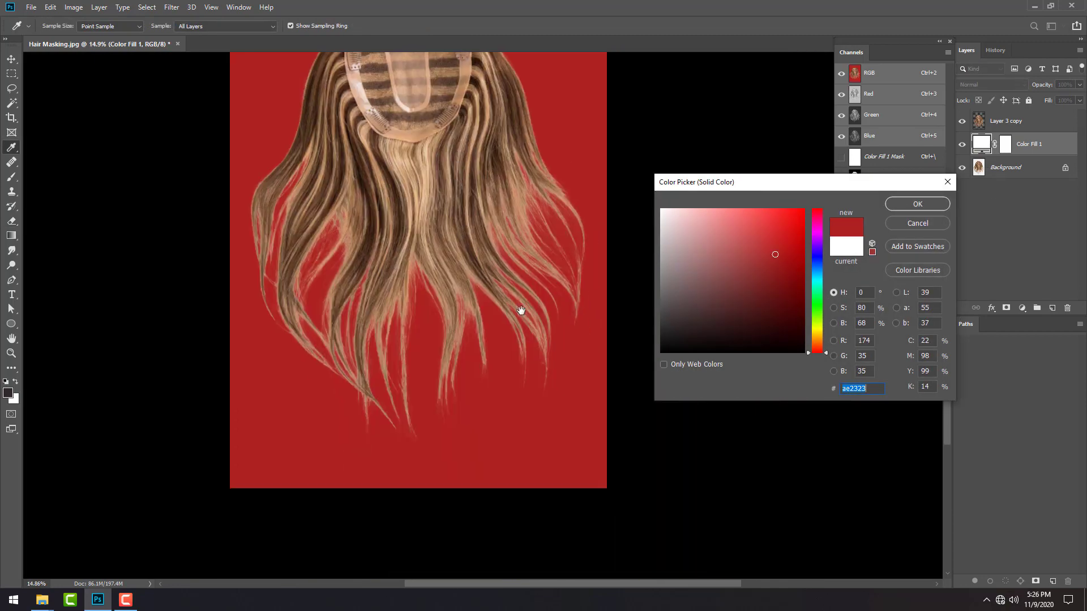
pyautogui.scroll(1, 517, 308)
pyautogui.scroll(4, 624, 401)
pyautogui.scroll(2, 624, 401)
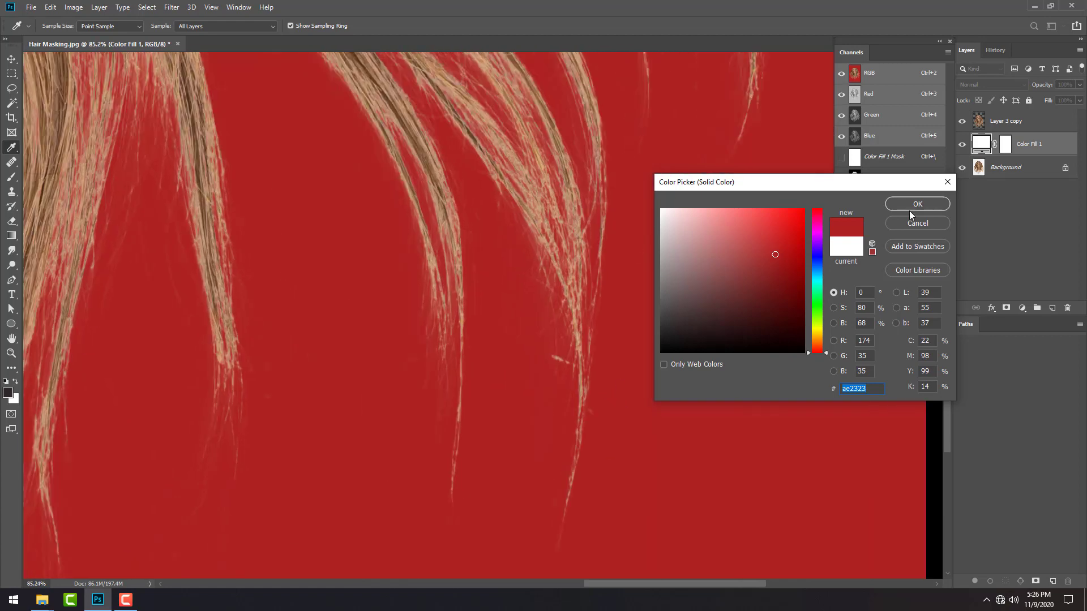
pyautogui.click(923, 203)
# Step: On Layer 3 copy, erase the stray light fleck beside the strands with a tiny eraser brush
pyautogui.press('e')
pyautogui.hotkey('alt', ']')
pyautogui.scroll(5, 459, 371)
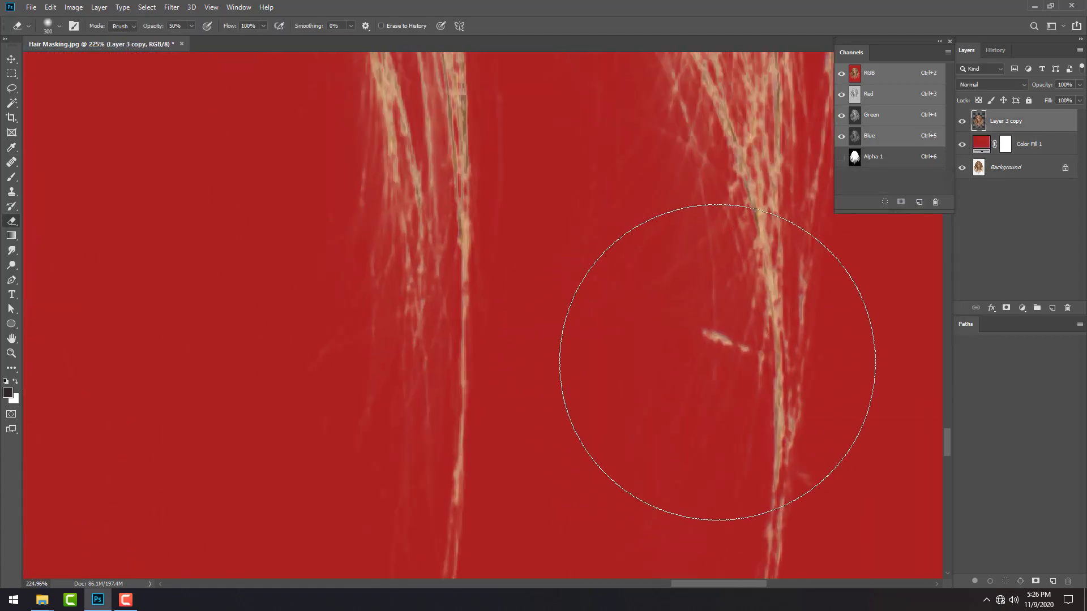
pyautogui.press('[')
pyautogui.press('[')
pyautogui.press('[')
pyautogui.scroll(1, 721, 385)
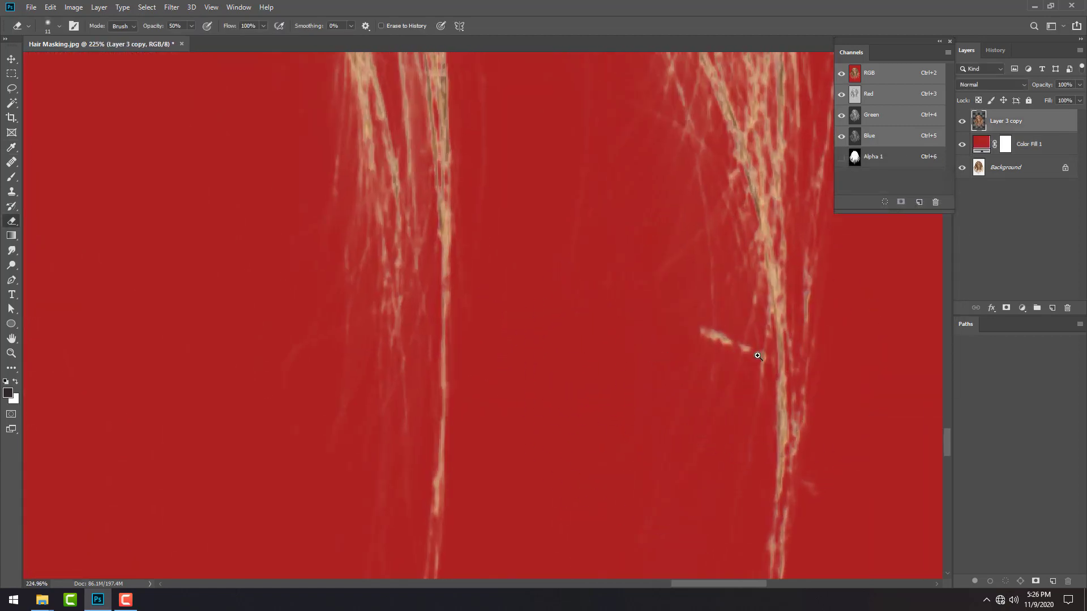
pyautogui.scroll(1, 722, 385)
pyautogui.press('[')
pyautogui.press('[')
pyautogui.press('[')
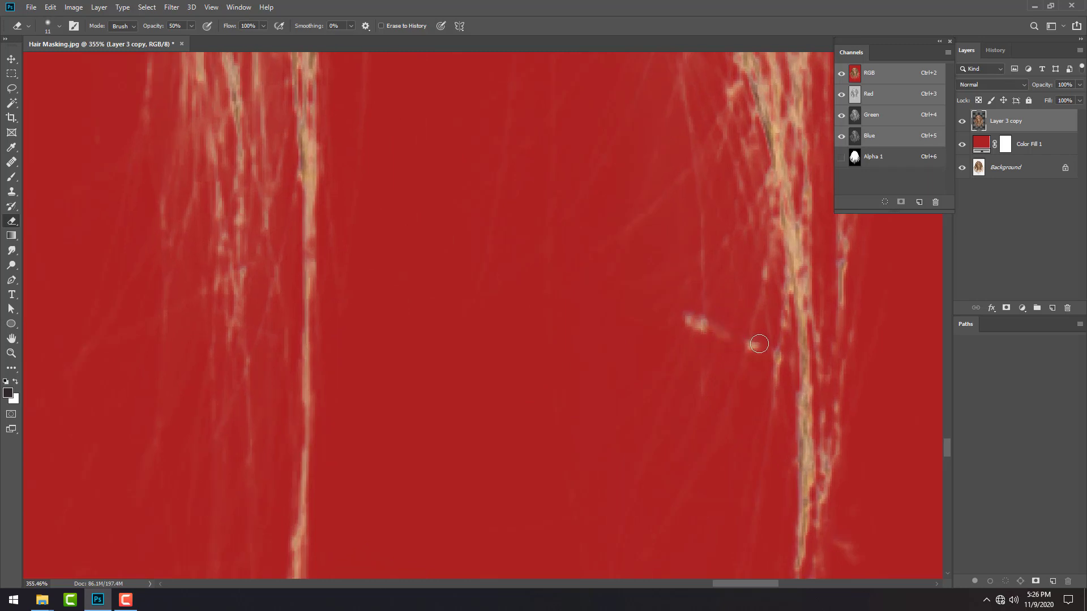
pyautogui.moveTo(752, 344)
pyautogui.mouseDown()
pyautogui.moveTo(691, 323)
pyautogui.moveTo(677, 342)
pyautogui.mouseUp()
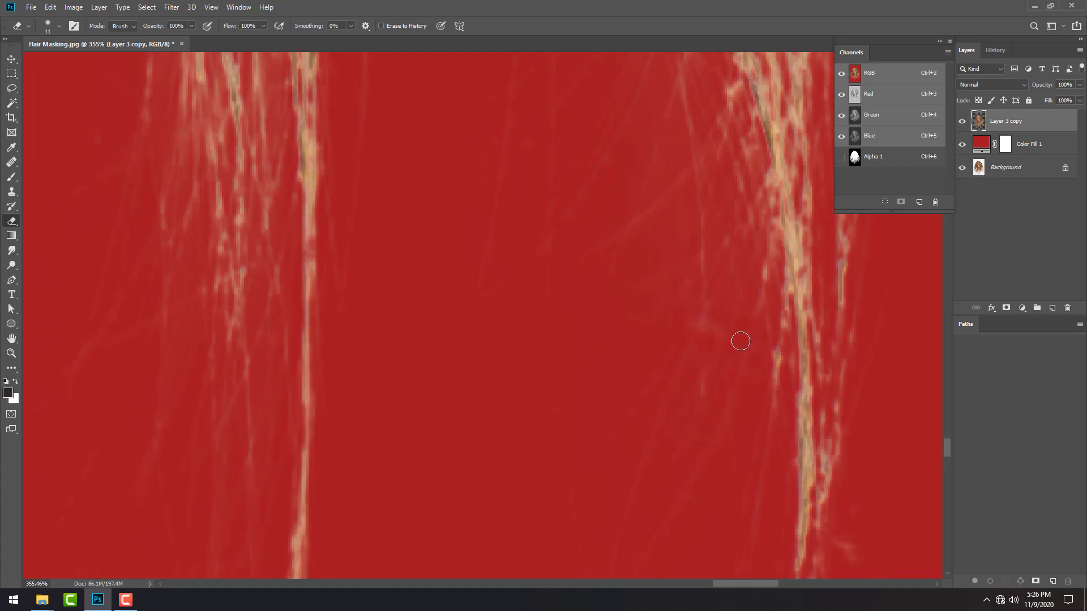
pyautogui.scroll(-2, 724, 351)
pyautogui.scroll(-3, 694, 386)
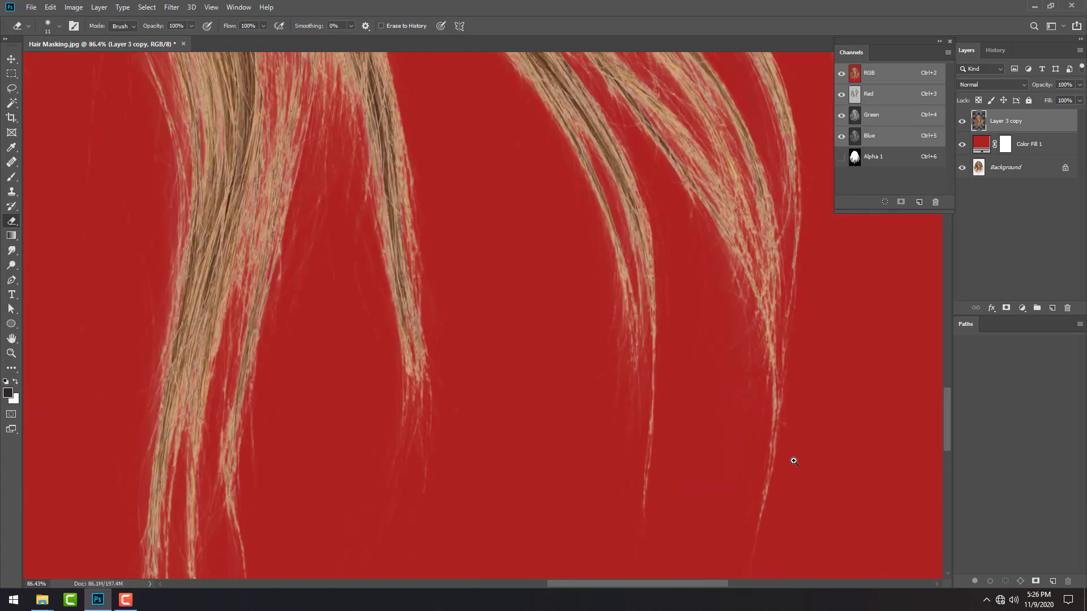
pyautogui.scroll(3, 791, 457)
pyautogui.scroll(-2, 775, 368)
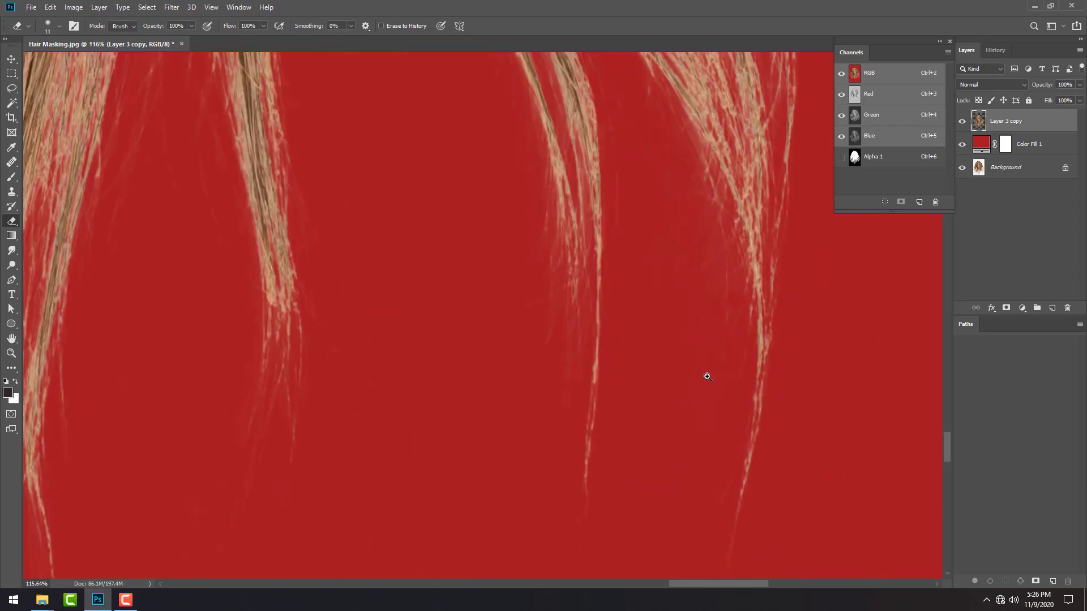
pyautogui.scroll(-2, 706, 375)
pyautogui.scroll(-2, 645, 368)
pyautogui.scroll(-1, 662, 393)
pyautogui.scroll(-2, 658, 371)
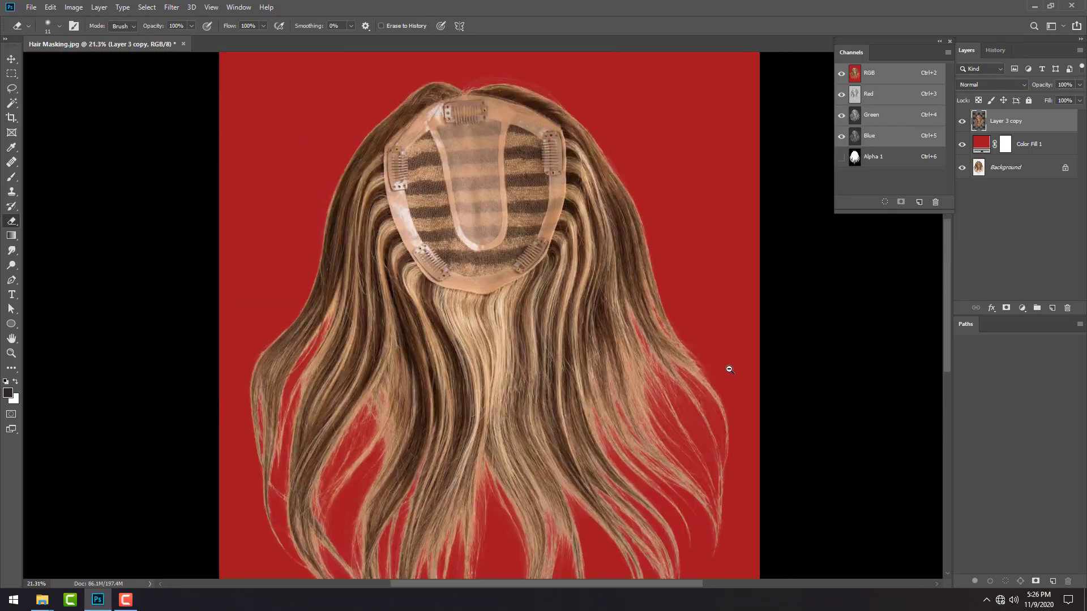
pyautogui.scroll(2, 728, 369)
pyautogui.scroll(1, 762, 415)
pyautogui.scroll(1, 776, 420)
pyautogui.scroll(-3, 704, 381)
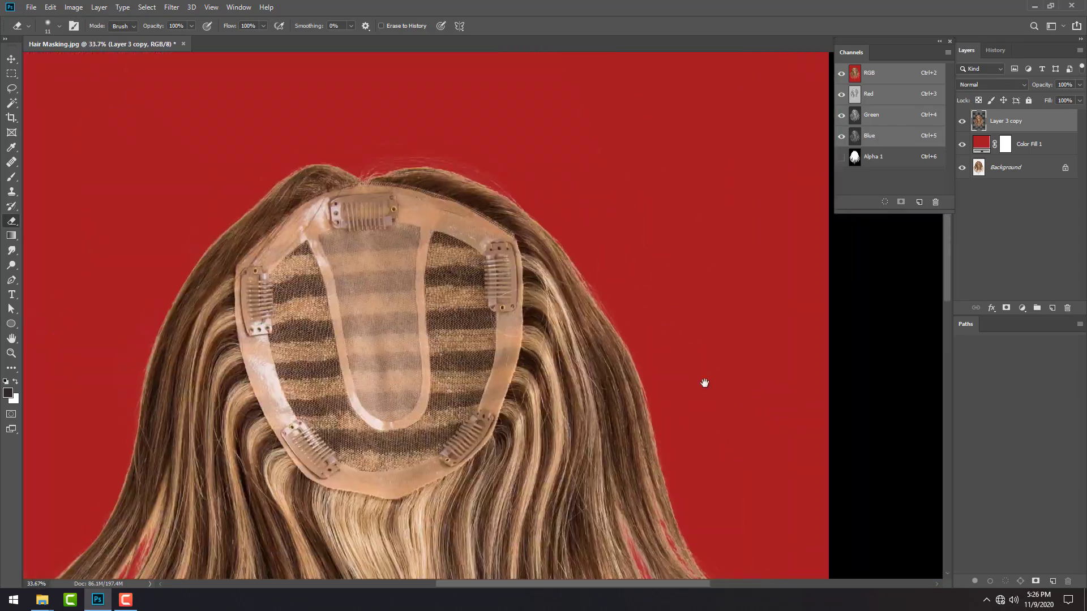
pyautogui.scroll(1, 565, 249)
pyautogui.scroll(1, 529, 225)
pyautogui.scroll(-1, 474, 253)
pyautogui.scroll(-1, 474, 253)
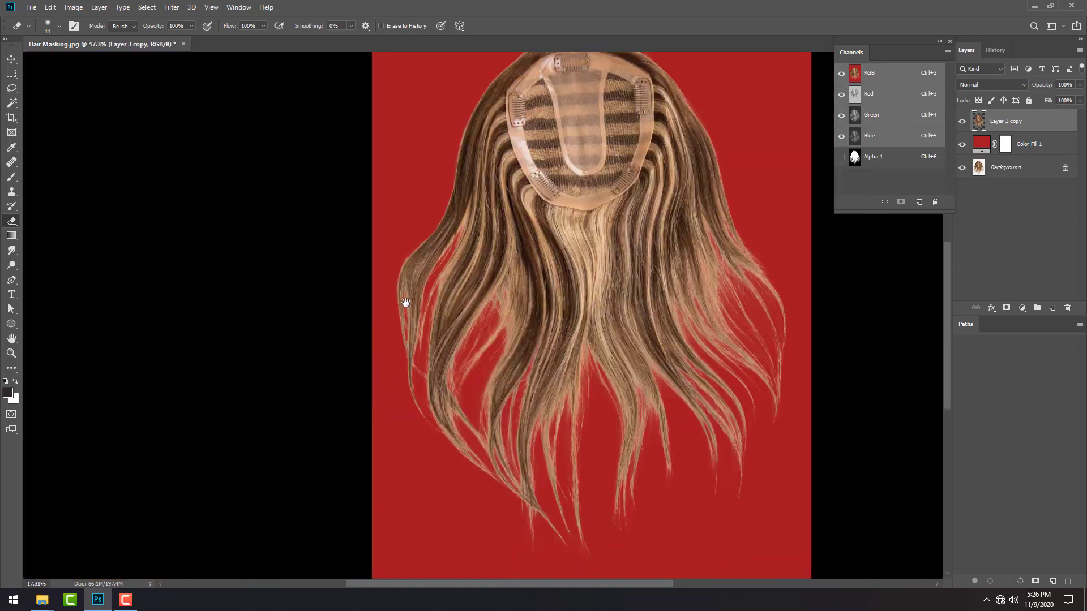
pyautogui.scroll(3, 404, 296)
pyautogui.scroll(1, 503, 301)
pyautogui.scroll(-3, 461, 296)
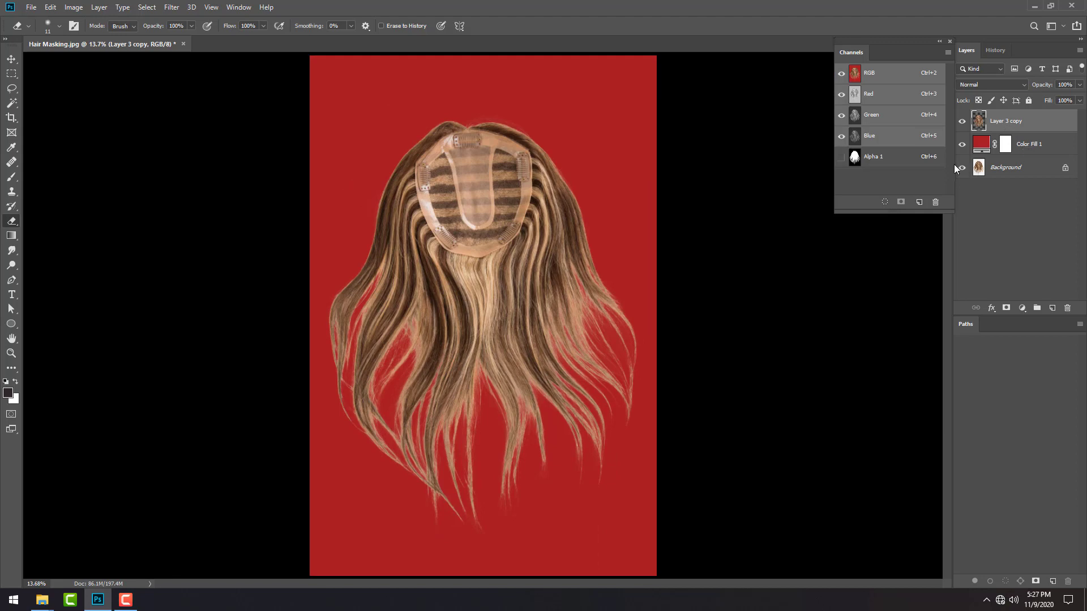
# Step: Delete Color Fill 1 and the Alpha 1 channel, rename Layer 3 copy to 'Layer 1', hide Background
pyautogui.moveTo(1018, 148); pyautogui.dragTo(1068, 308)
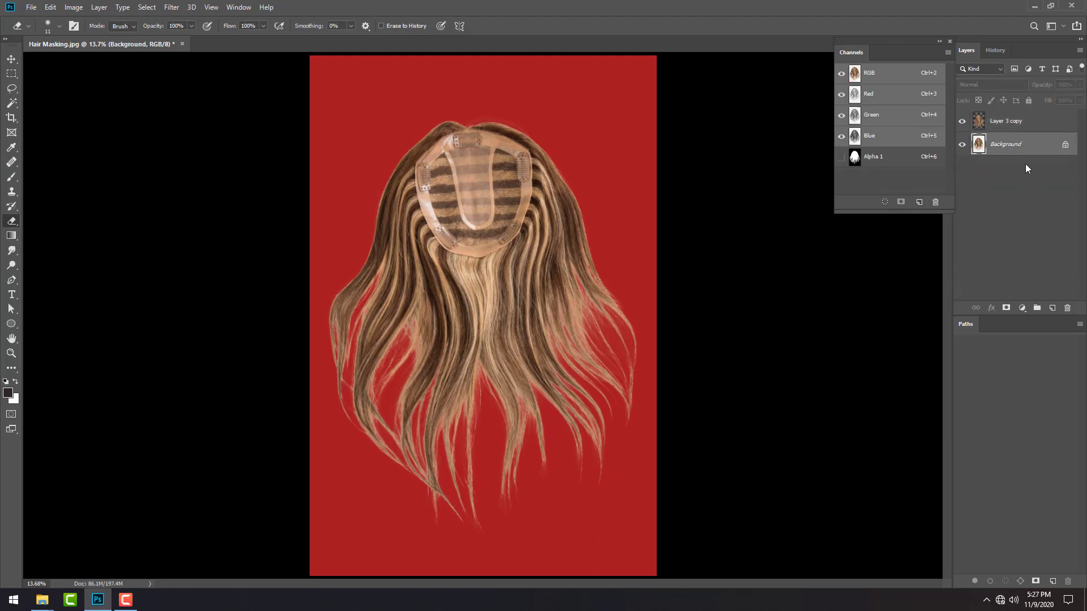
pyautogui.doubleClick(1008, 122)
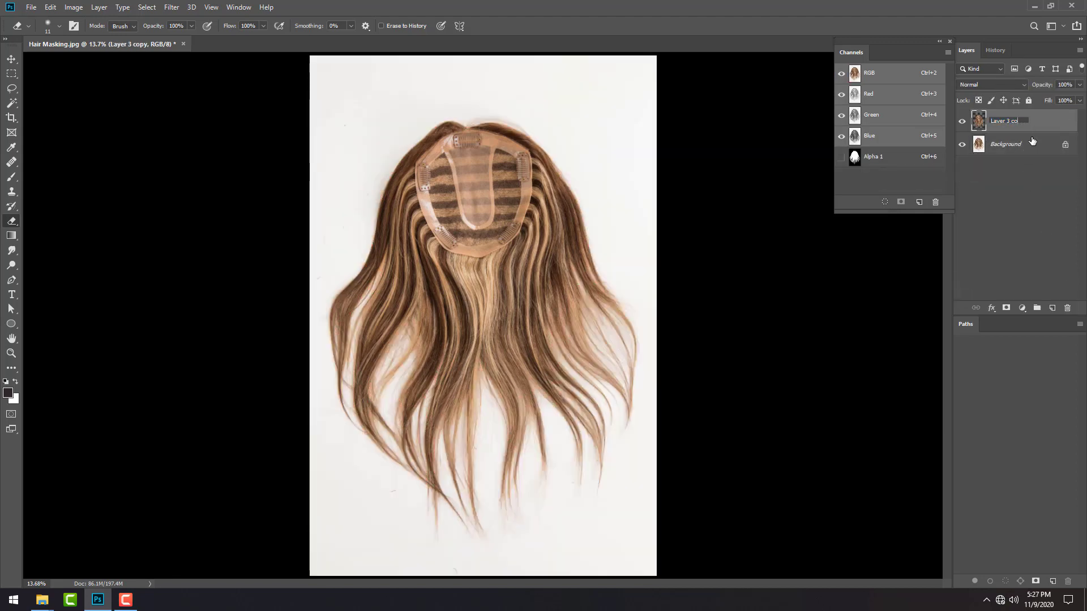
pyautogui.press('BackSpace')
pyautogui.write('1')
pyautogui.press('Return')
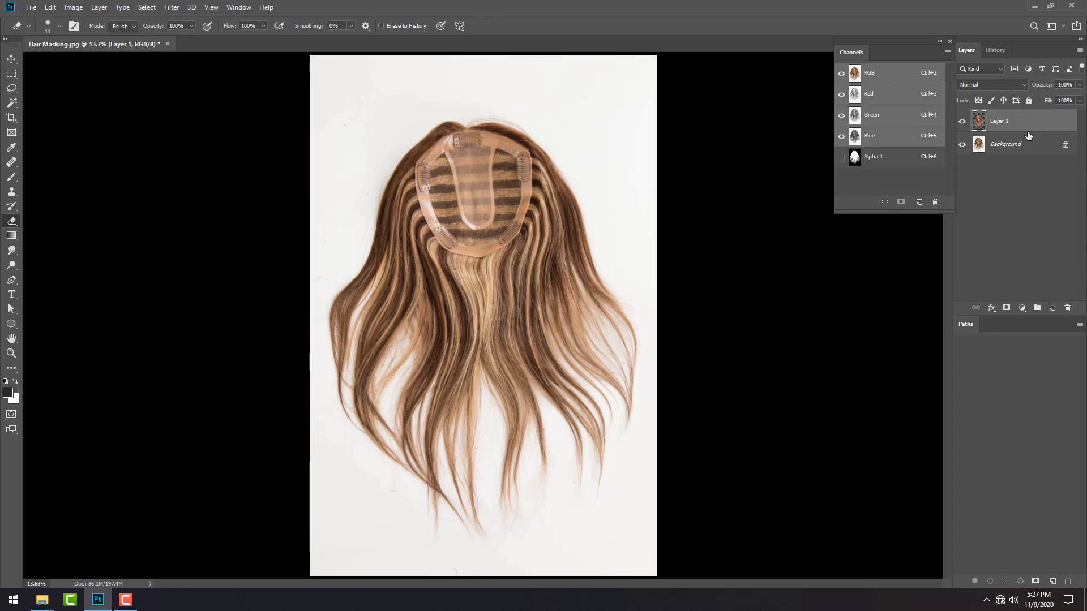
pyautogui.moveTo(920, 163); pyautogui.dragTo(935, 202)
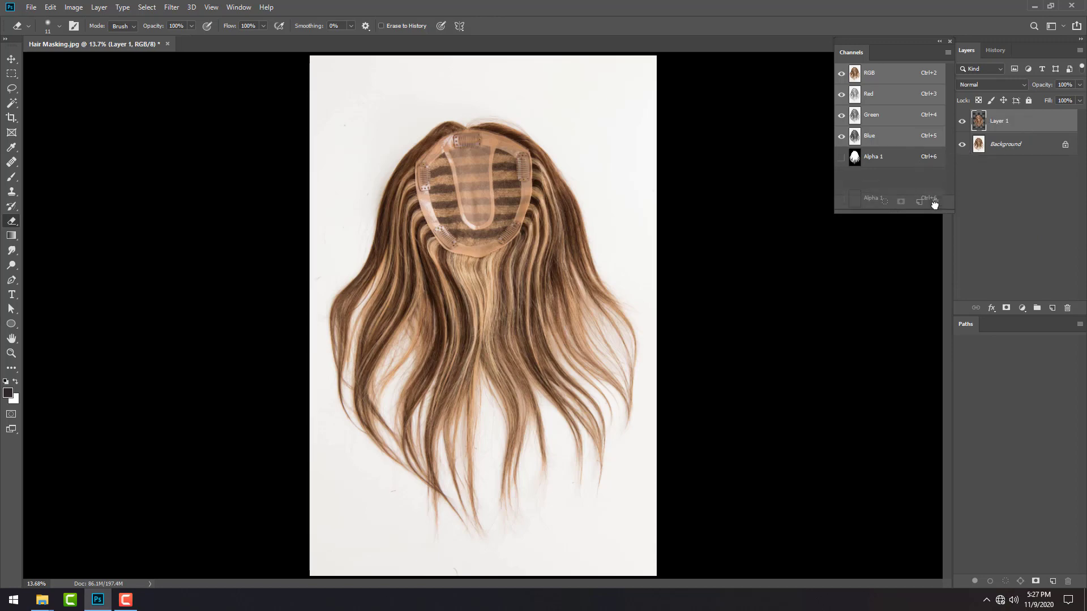
pyautogui.click(962, 145)
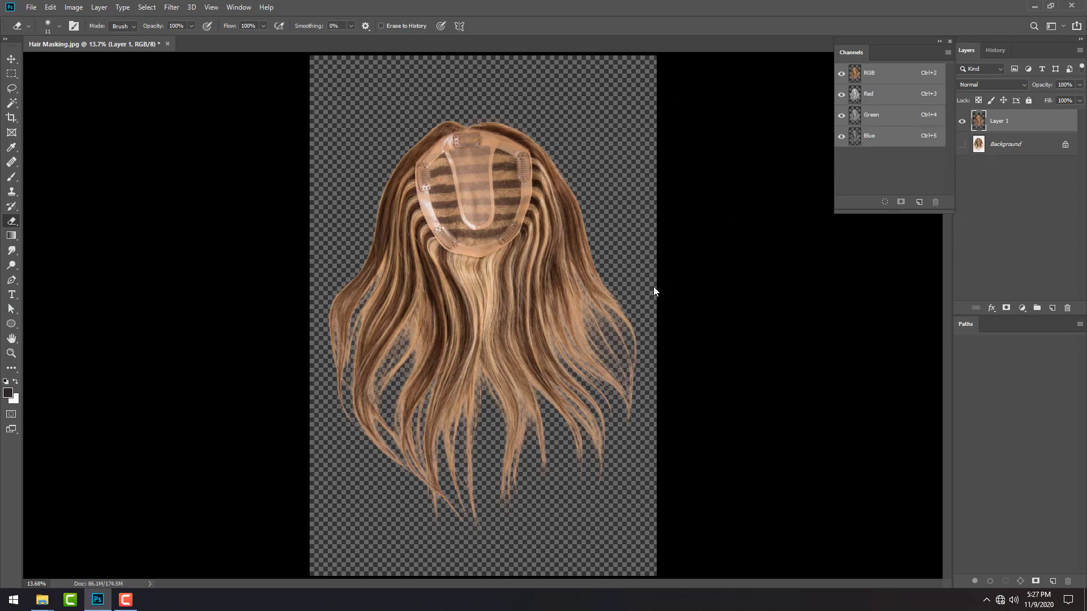
# Step: Save the document as Hair Masking.psd in Photoshop format, accepting the compatibility options
pyautogui.hotkey('ctrl', 'shift', 's')
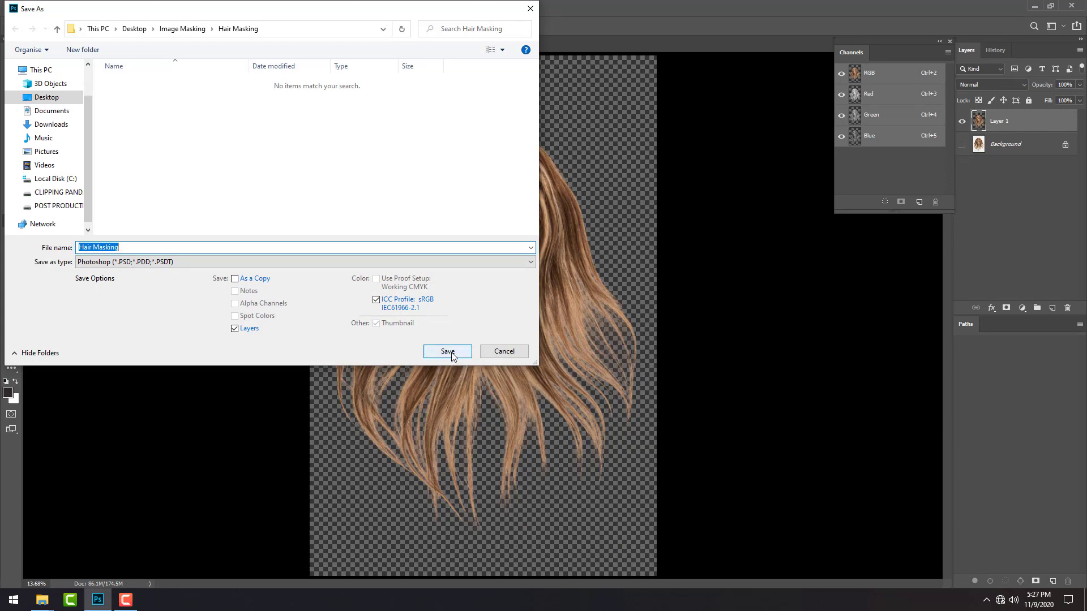
pyautogui.click(451, 353)
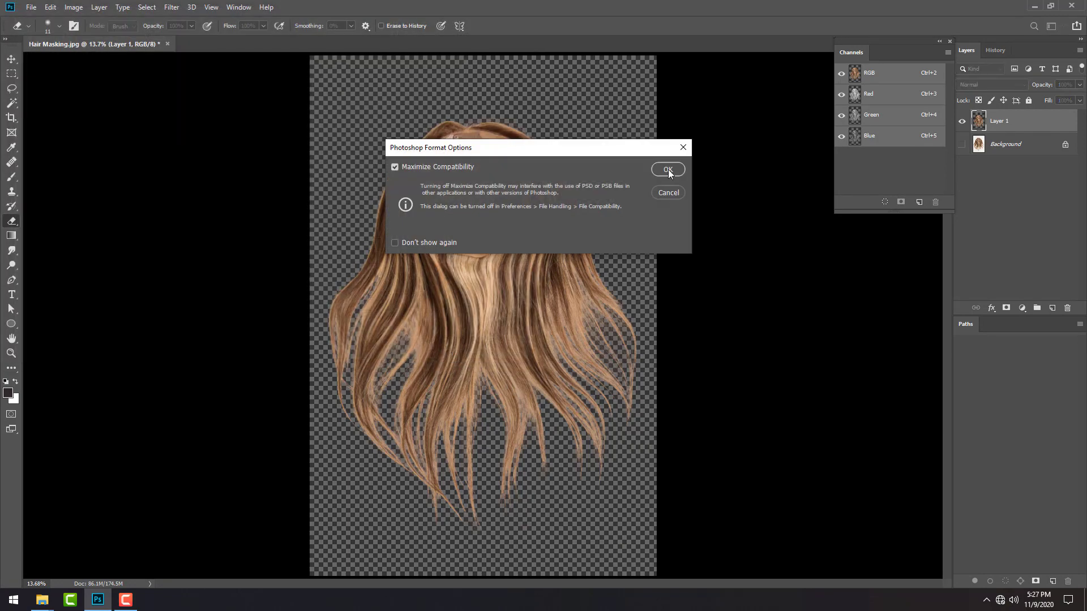
pyautogui.click(667, 168)
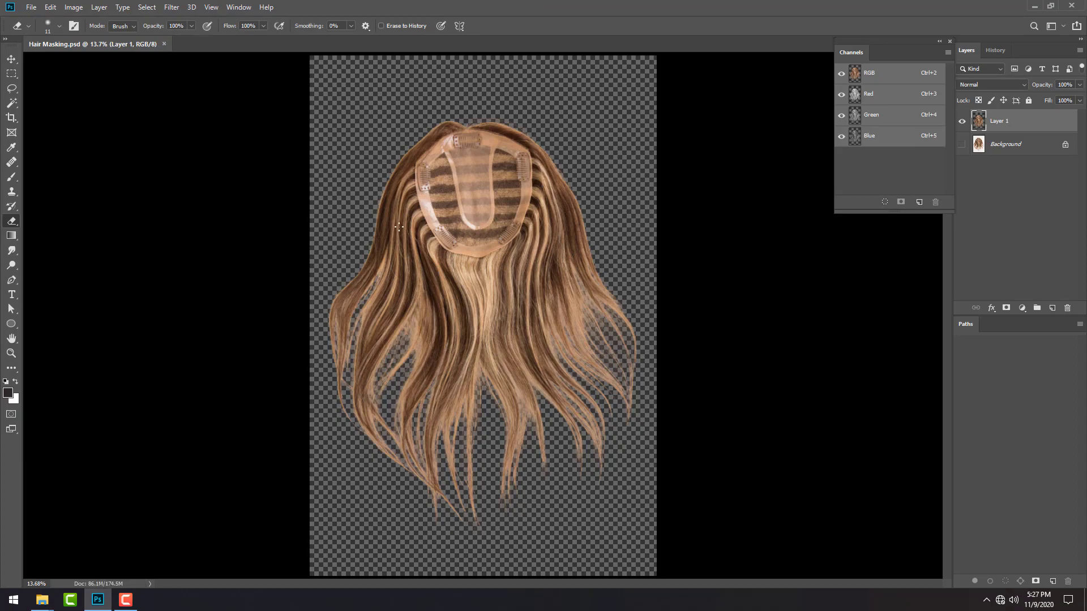